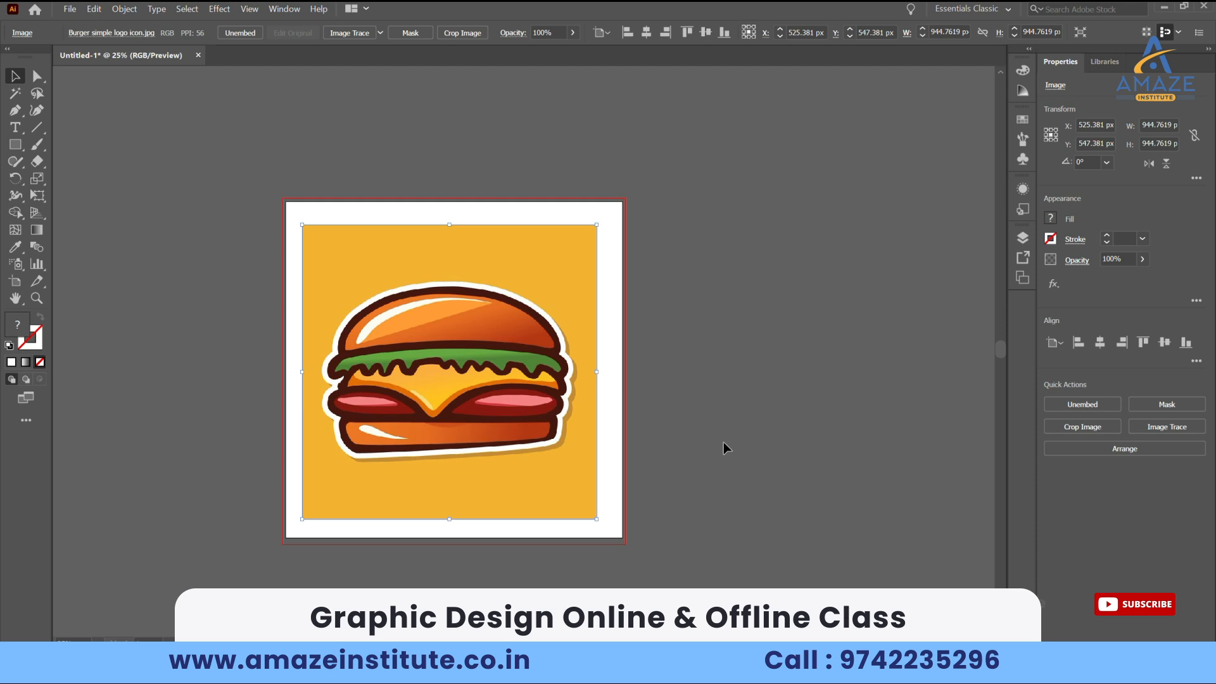
Lock the layer holding the burger image and add a new layer above it
left_click(1023, 240)
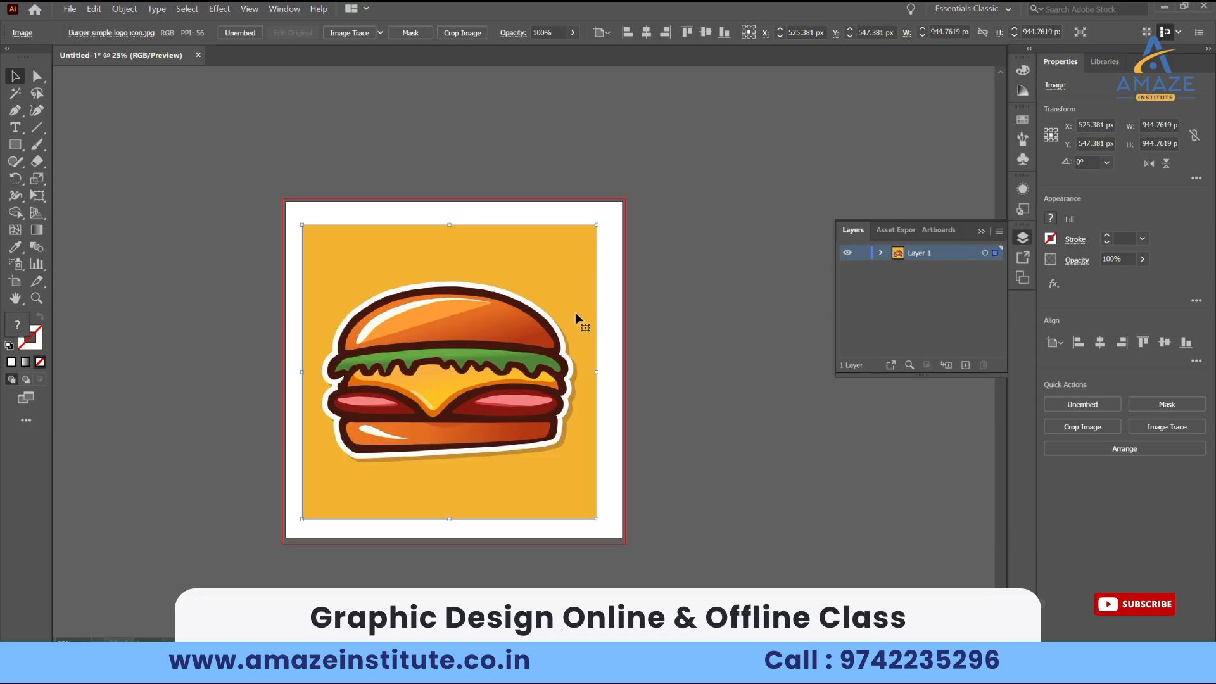
left_click(863, 253)
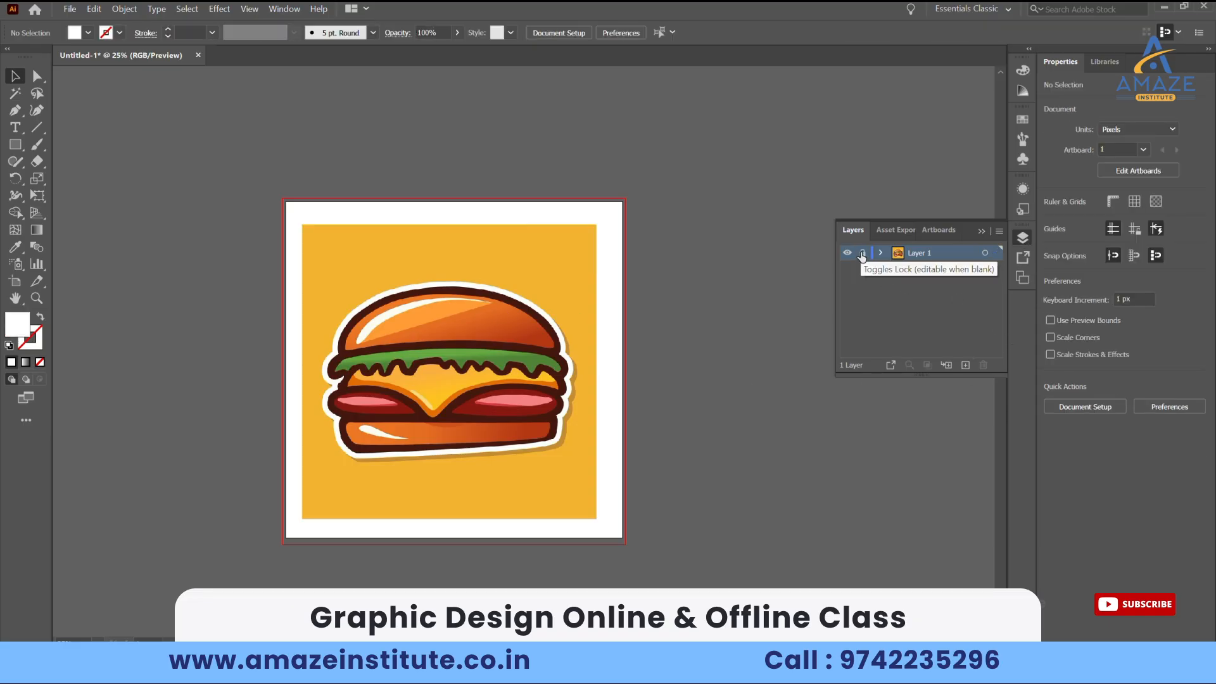
left_click(965, 365)
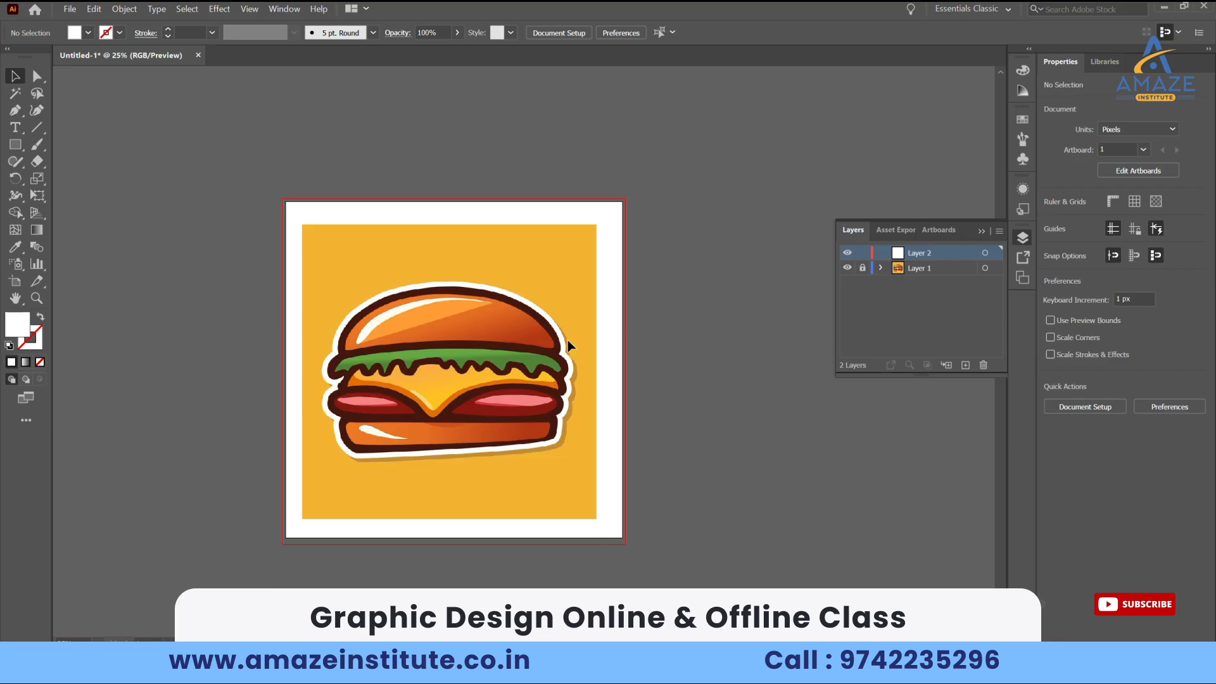
left_click(982, 230)
Set up the Pen tool with no fill and a dark red A52323 stroke
scroll(451, 325, "up", 2)
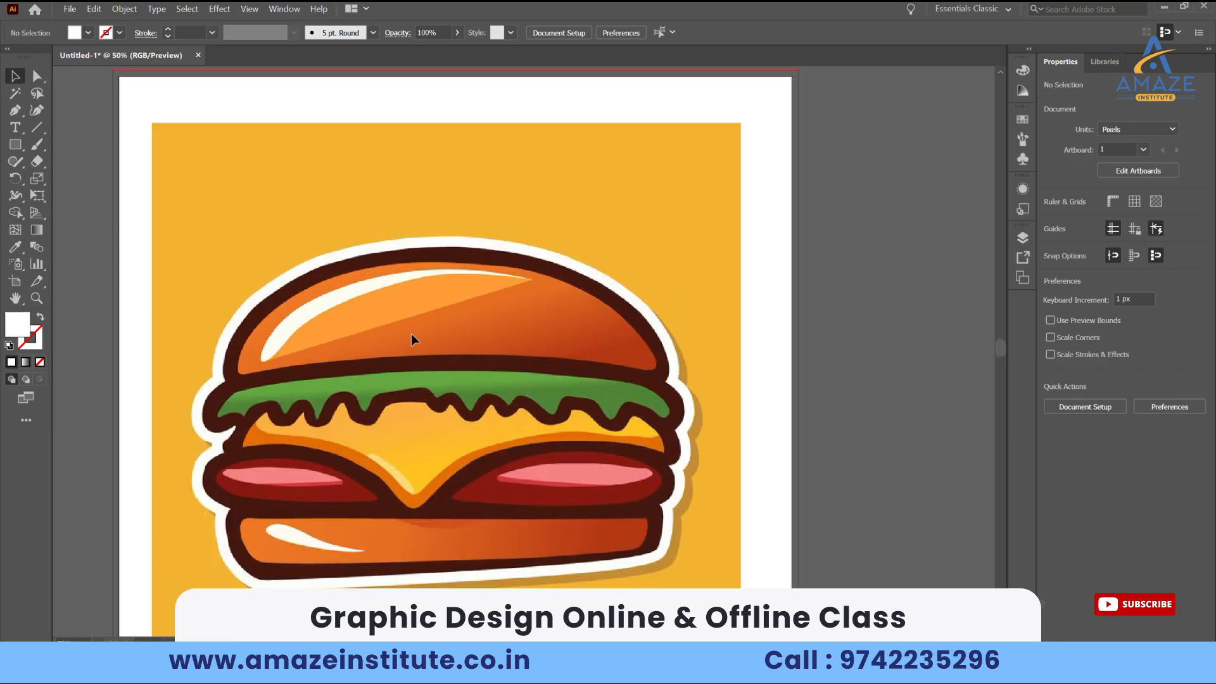
left_click_drag(474, 342, 561, 274)
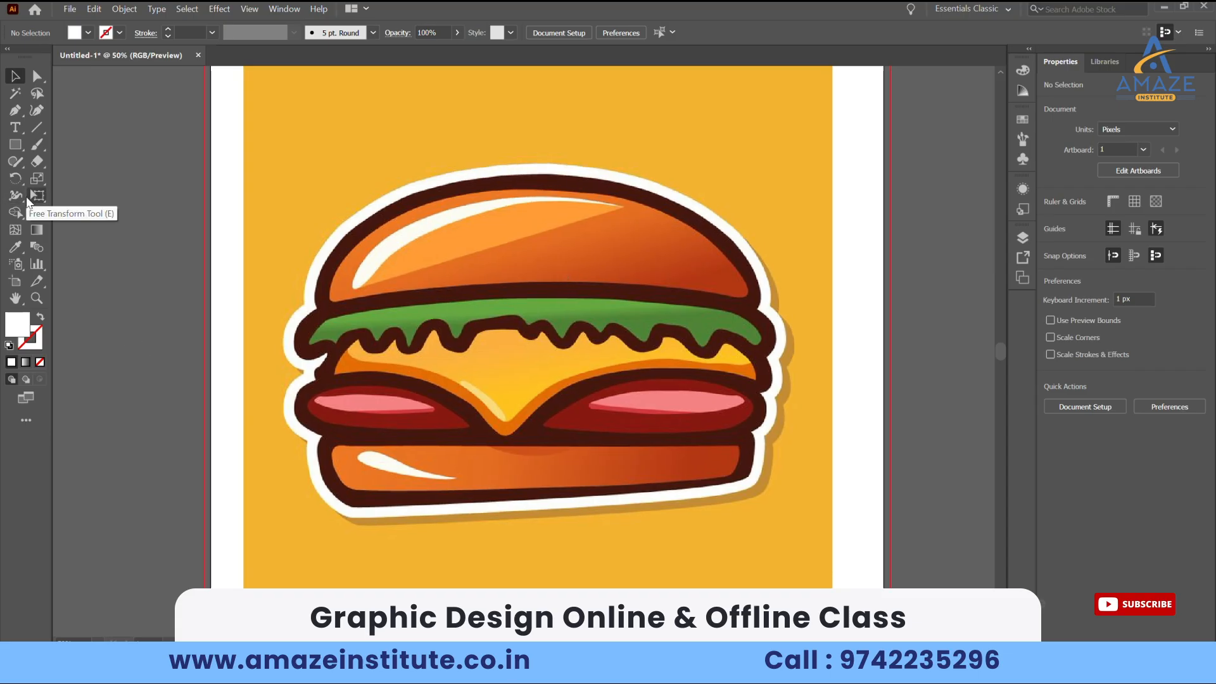
left_click(13, 114)
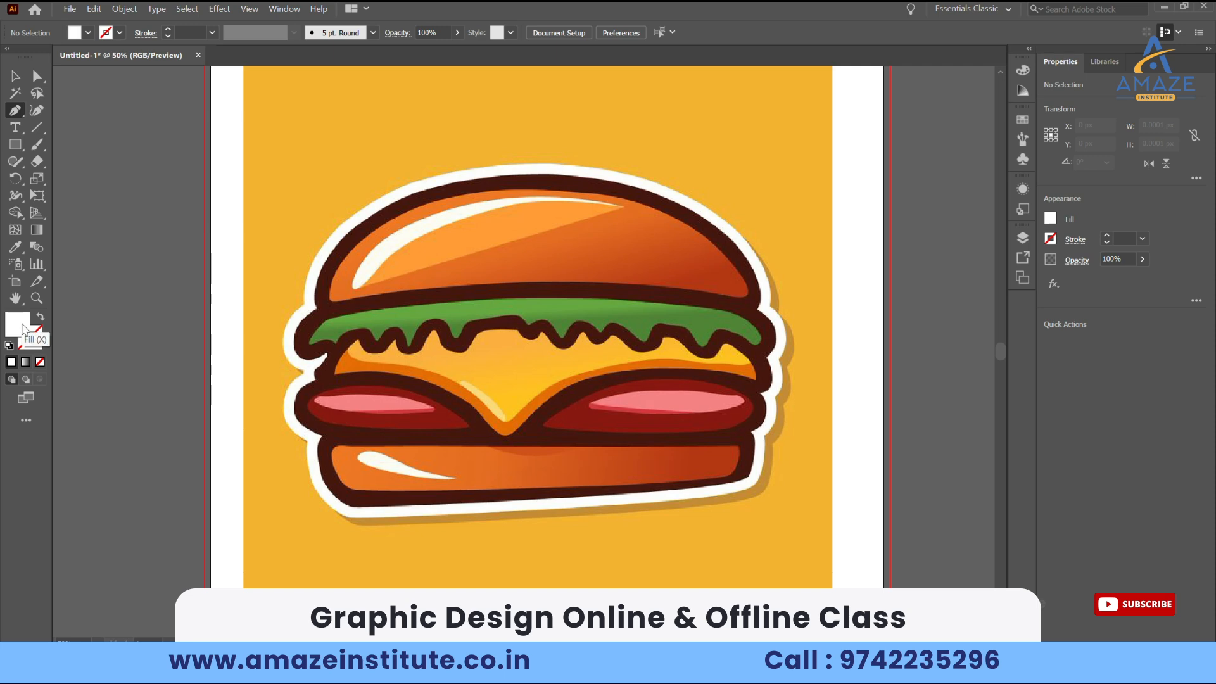
left_click(40, 363)
left_click(35, 342)
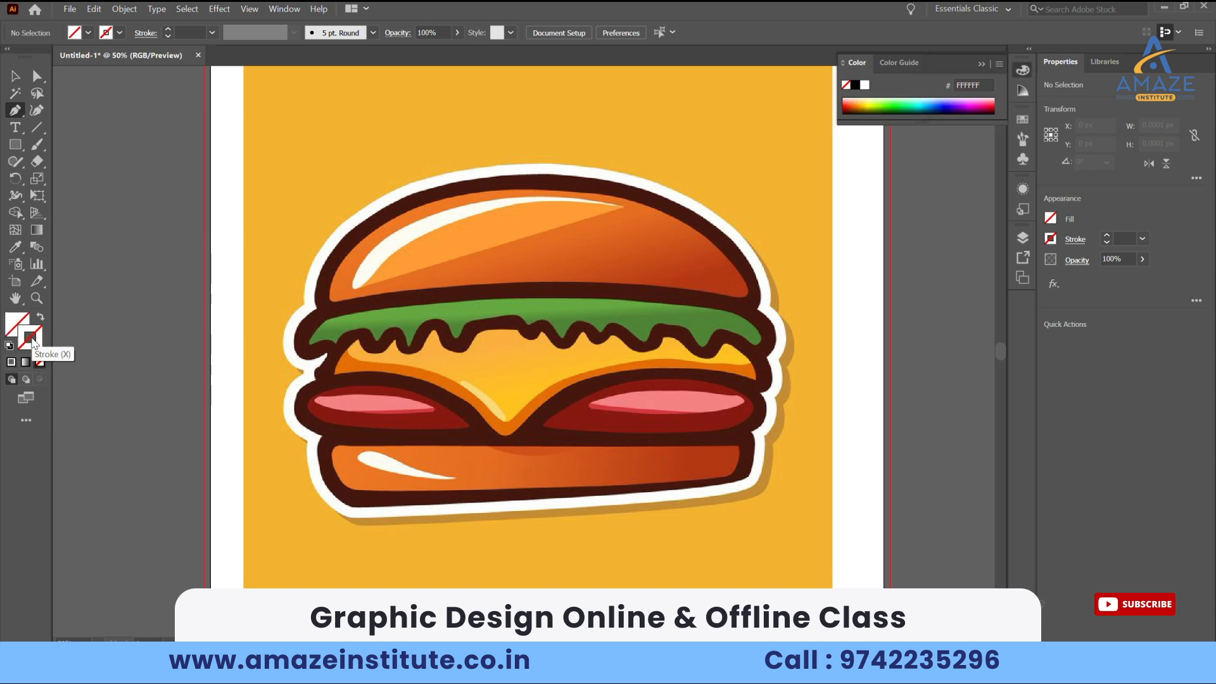
double_click(35, 342)
left_click(863, 346)
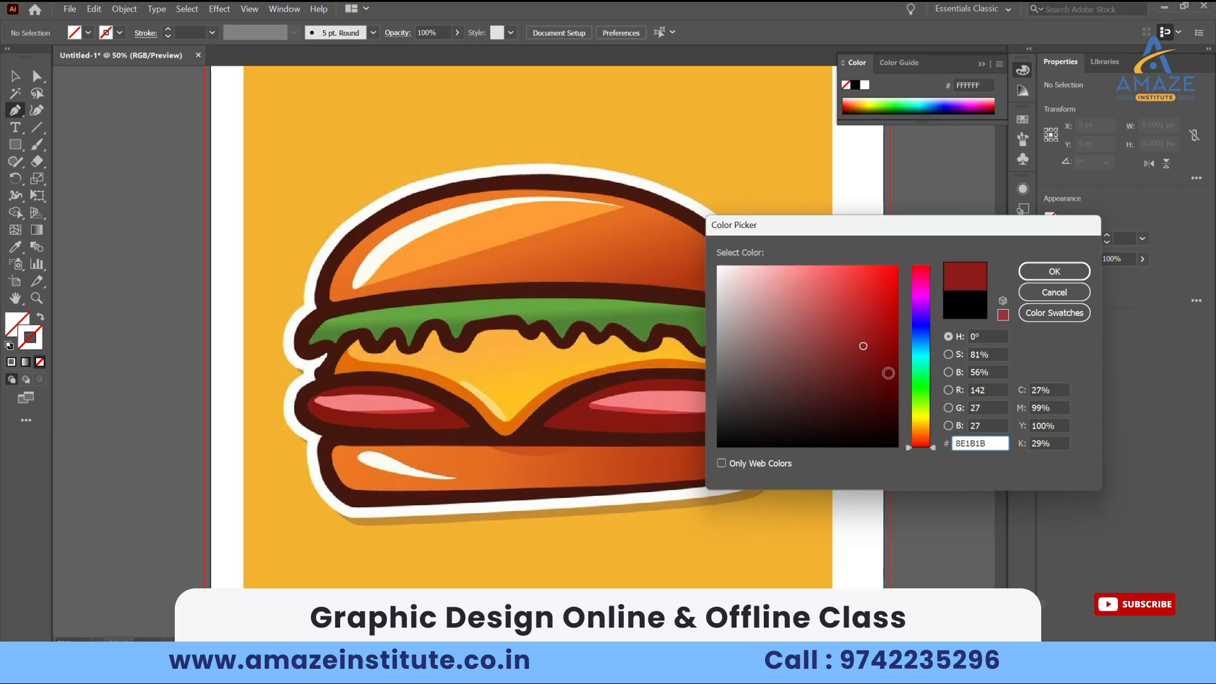
left_click(860, 330)
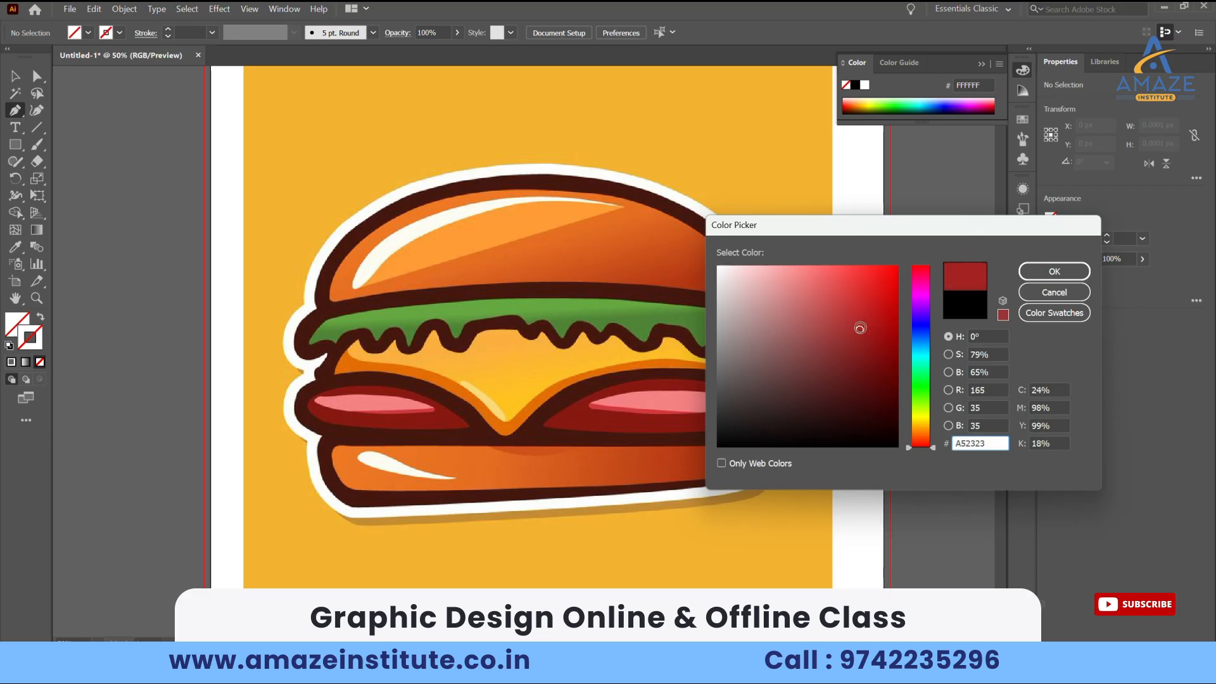
left_click(1058, 276)
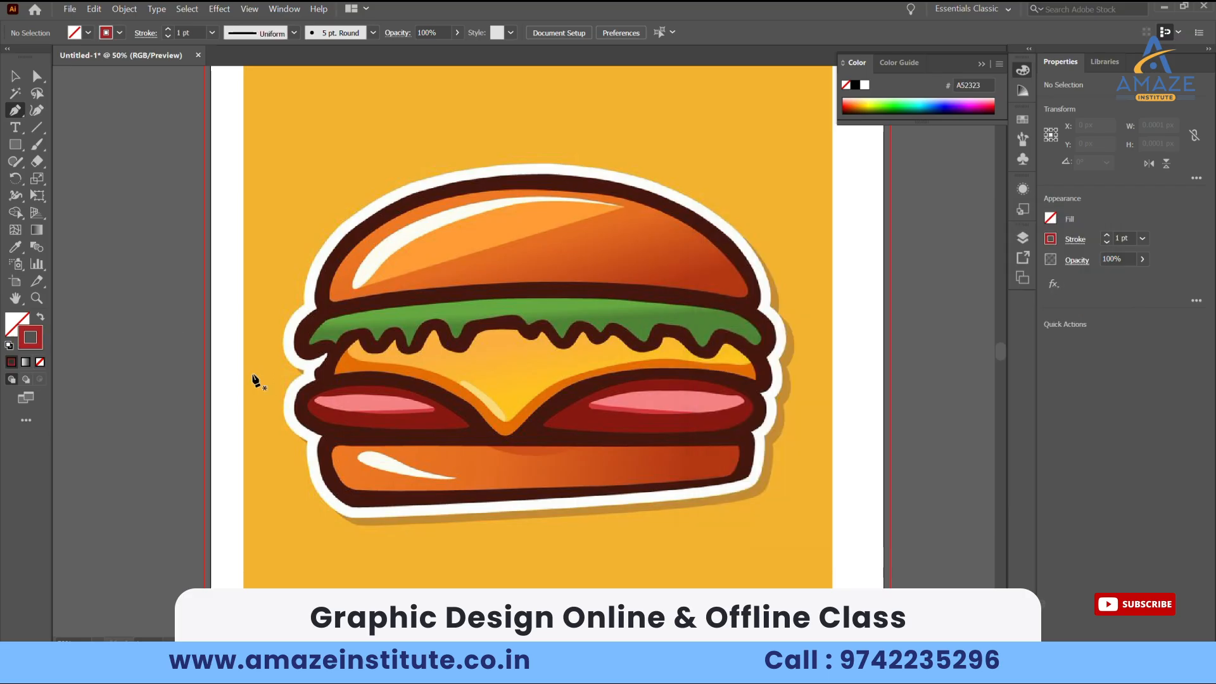
Start a path at the lower-left corner of the burger's white border and curve it along the bottom edge to the lower-right corner
scroll(382, 516, "up", 1)
left_click_drag(510, 387, 458, 442)
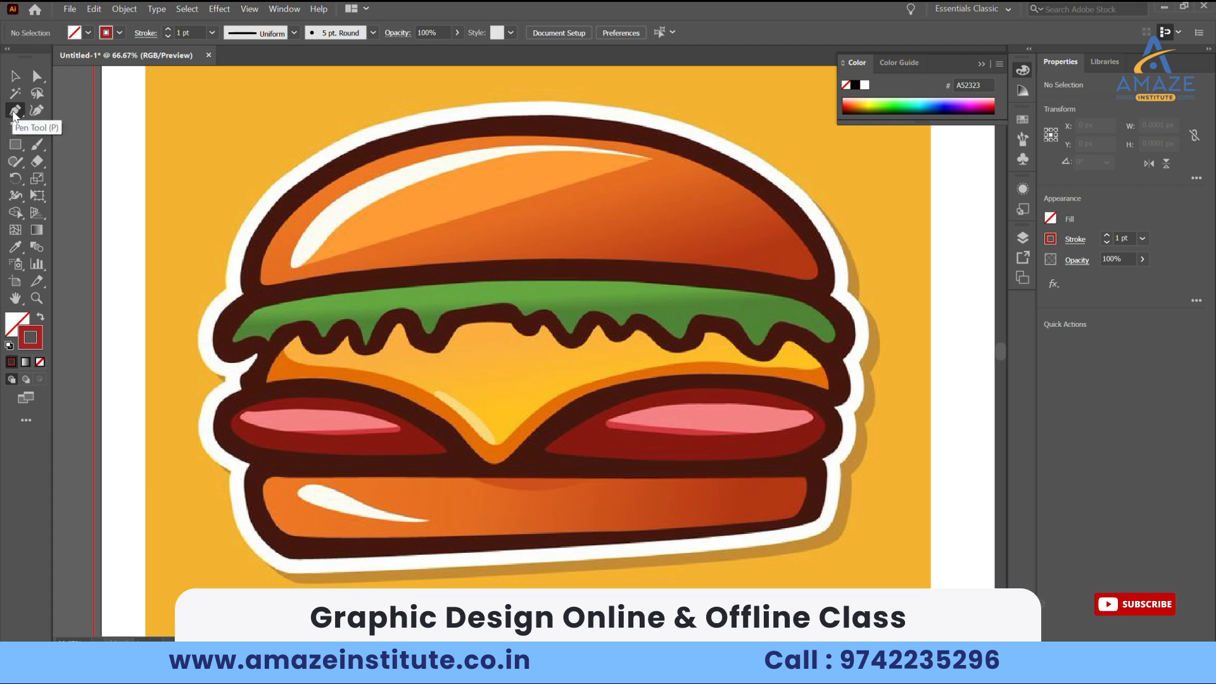
left_click(290, 565)
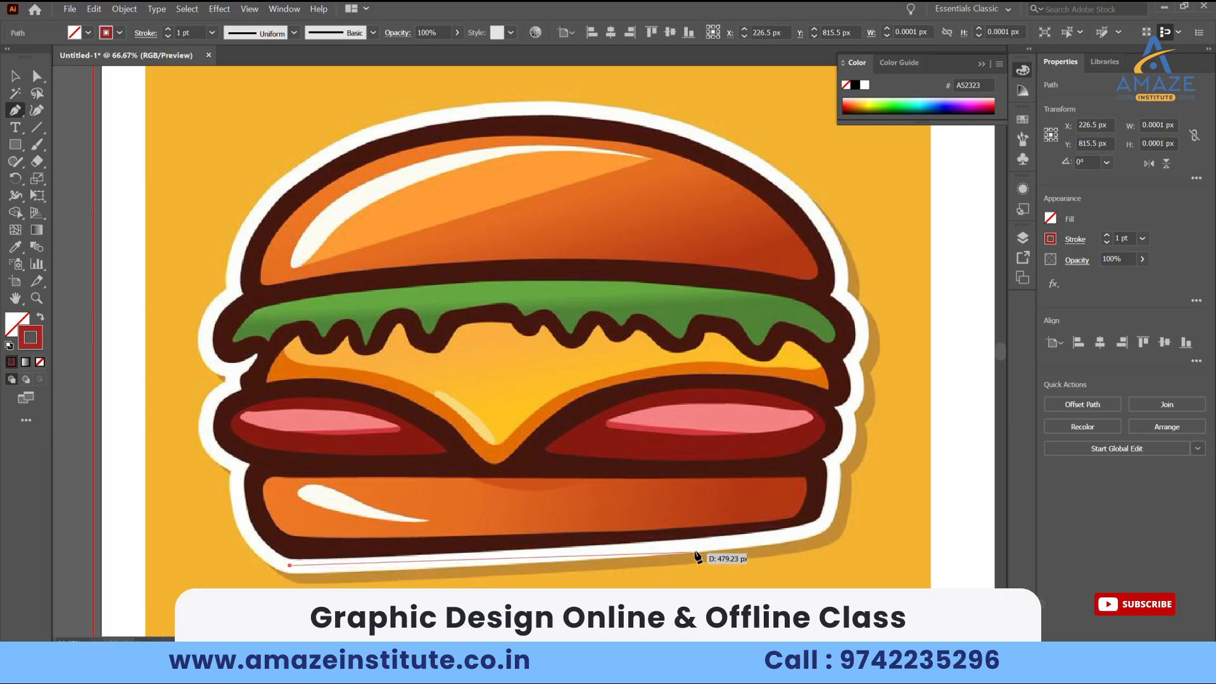
scroll(843, 518, "down", 2)
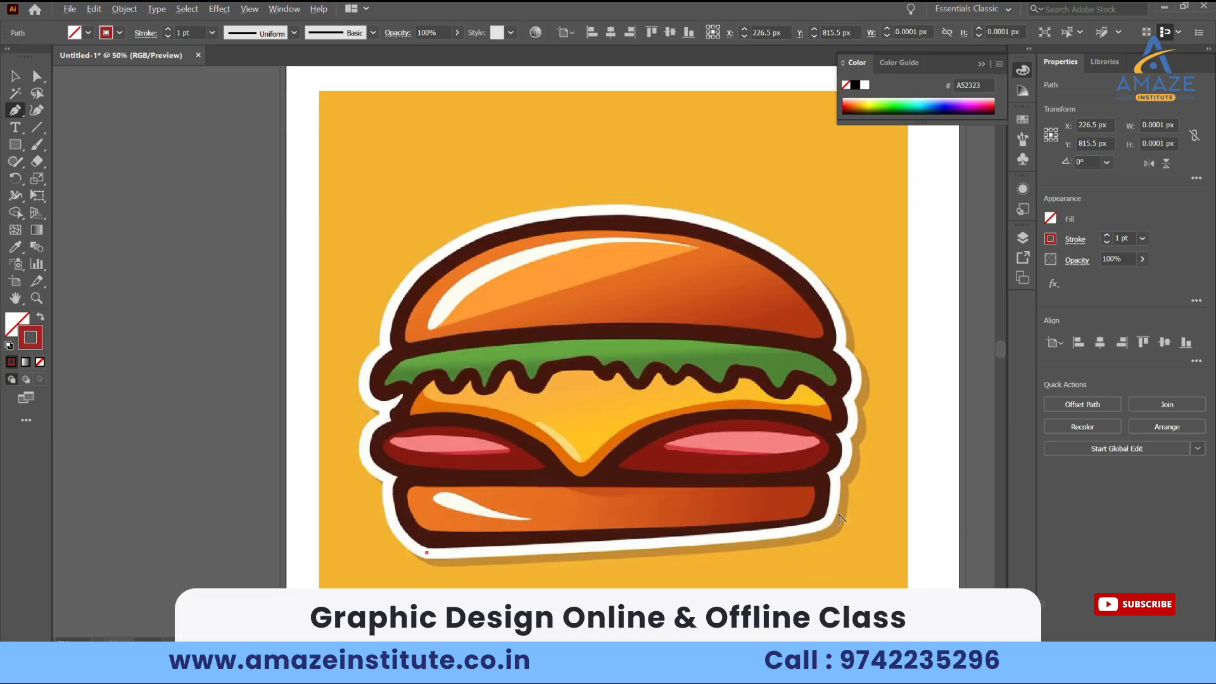
scroll(830, 524, "up", 2)
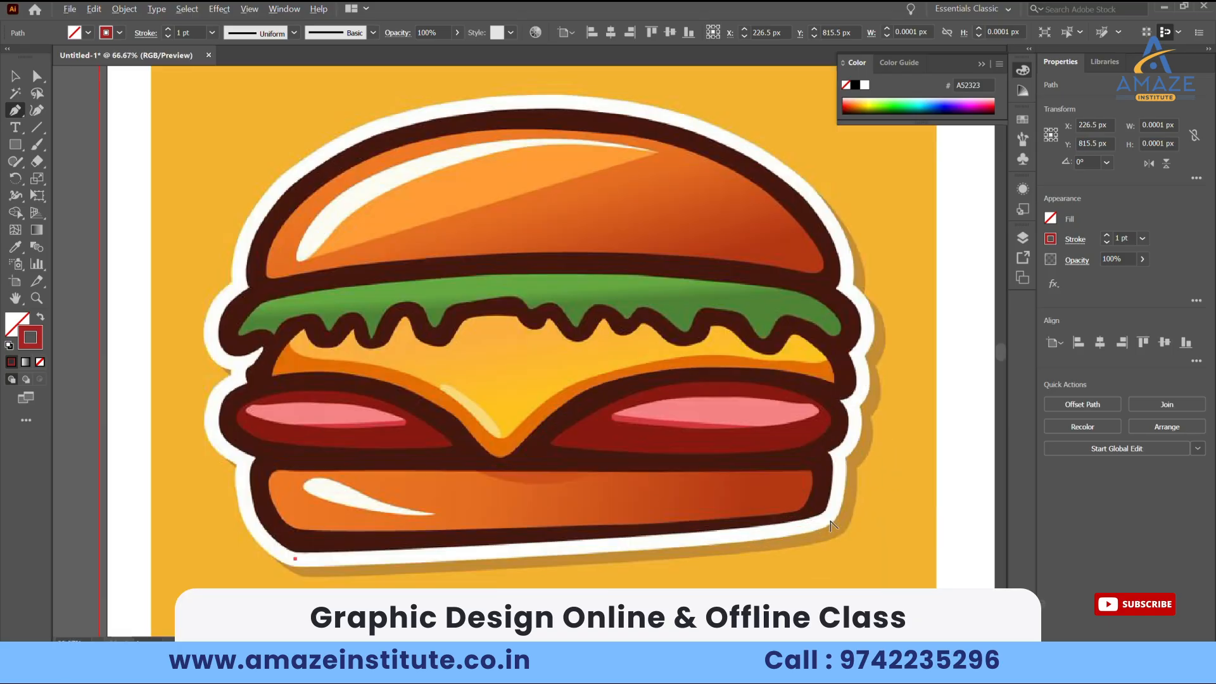
left_click_drag(787, 521, 768, 320)
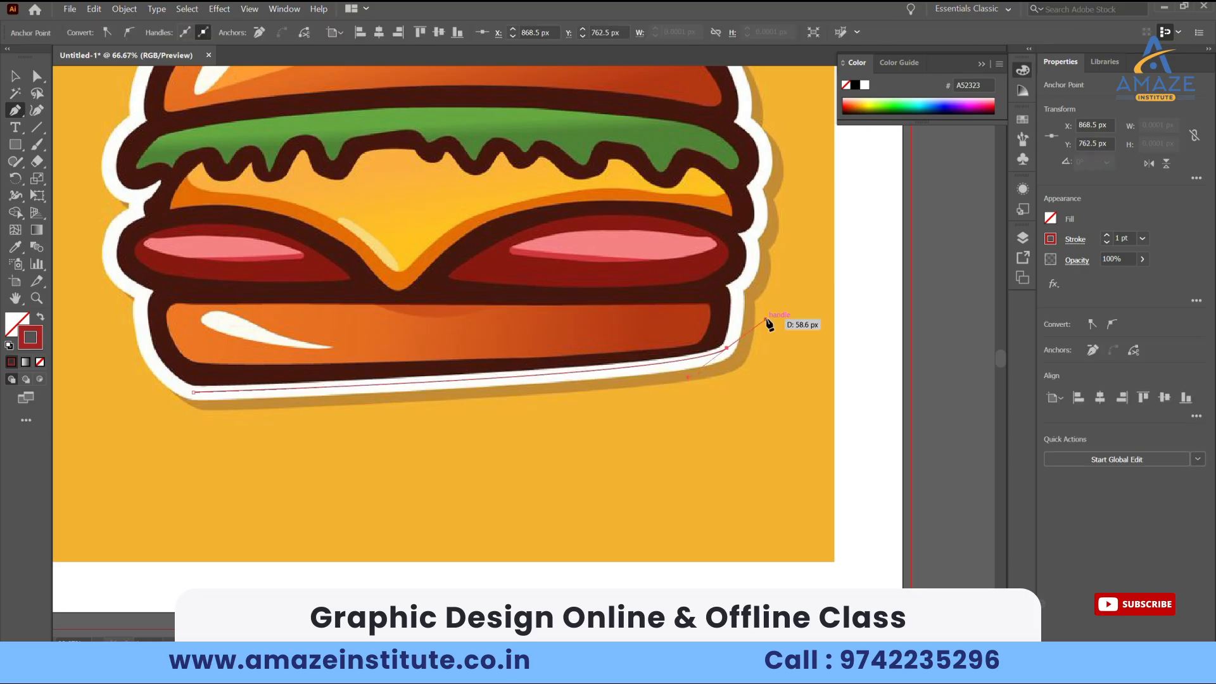
Curve the path up the lower bun's right side to the notch below the patty and retract that anchor's outgoing handle
scroll(768, 321, "up", 2)
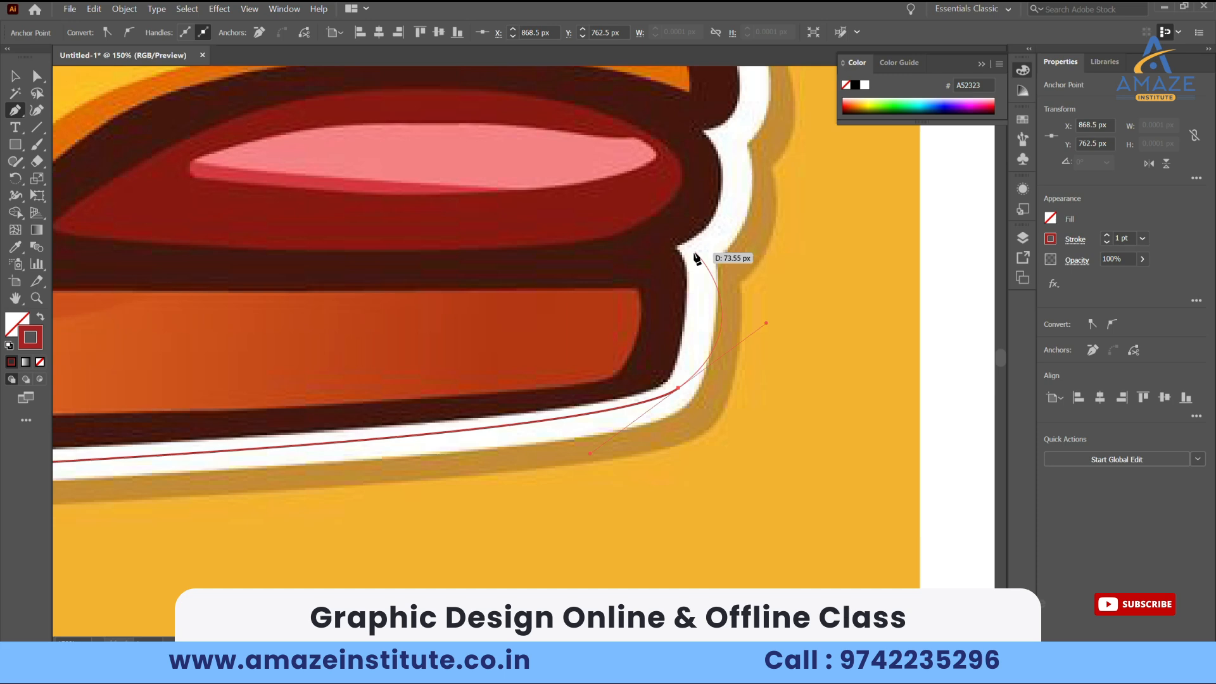
mouse_move(694, 252)
left_mouse_down()
mouse_move(700, 240)
mouse_move(683, 236)
left_mouse_up()
key("ctrl+z")
scroll(681, 320, "up", 2)
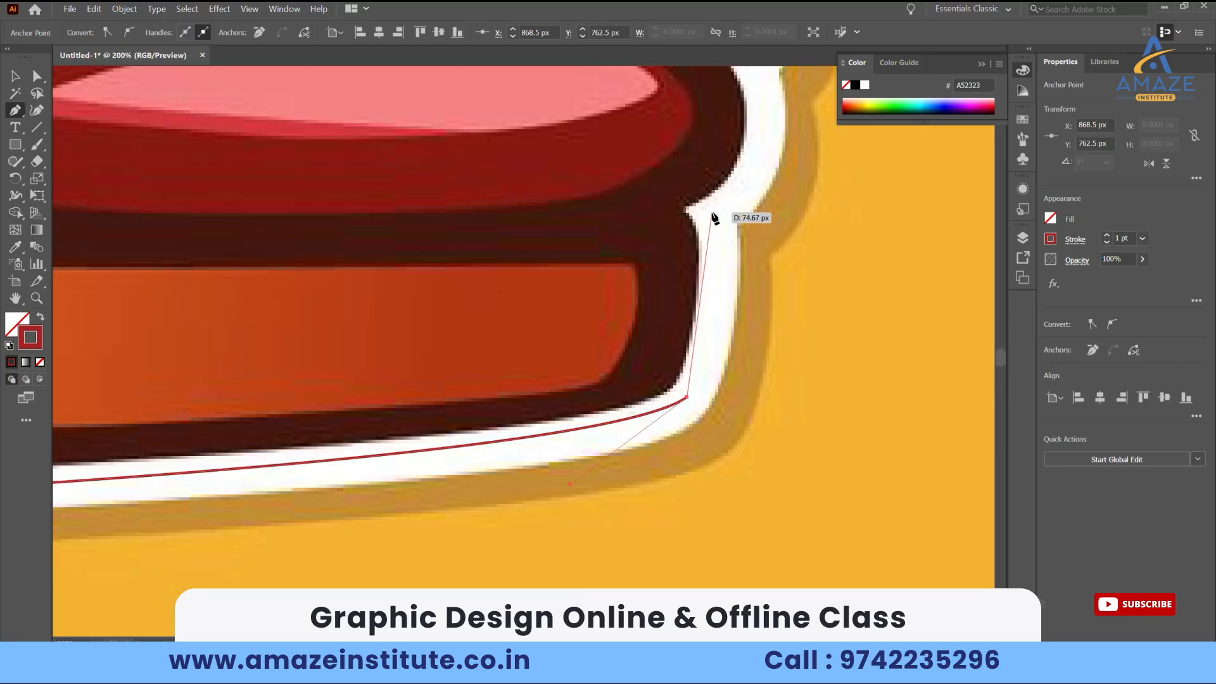
left_click_drag(710, 212, 653, 141)
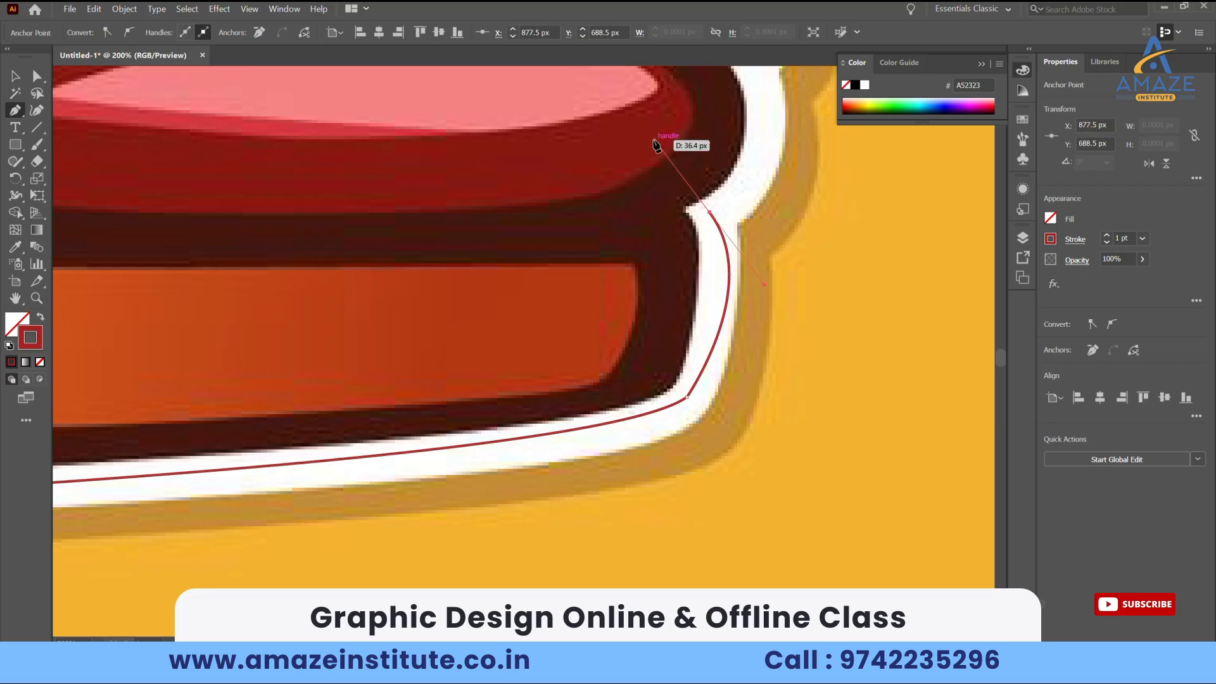
left_click(709, 213)
left_click_drag(709, 213, 714, 288)
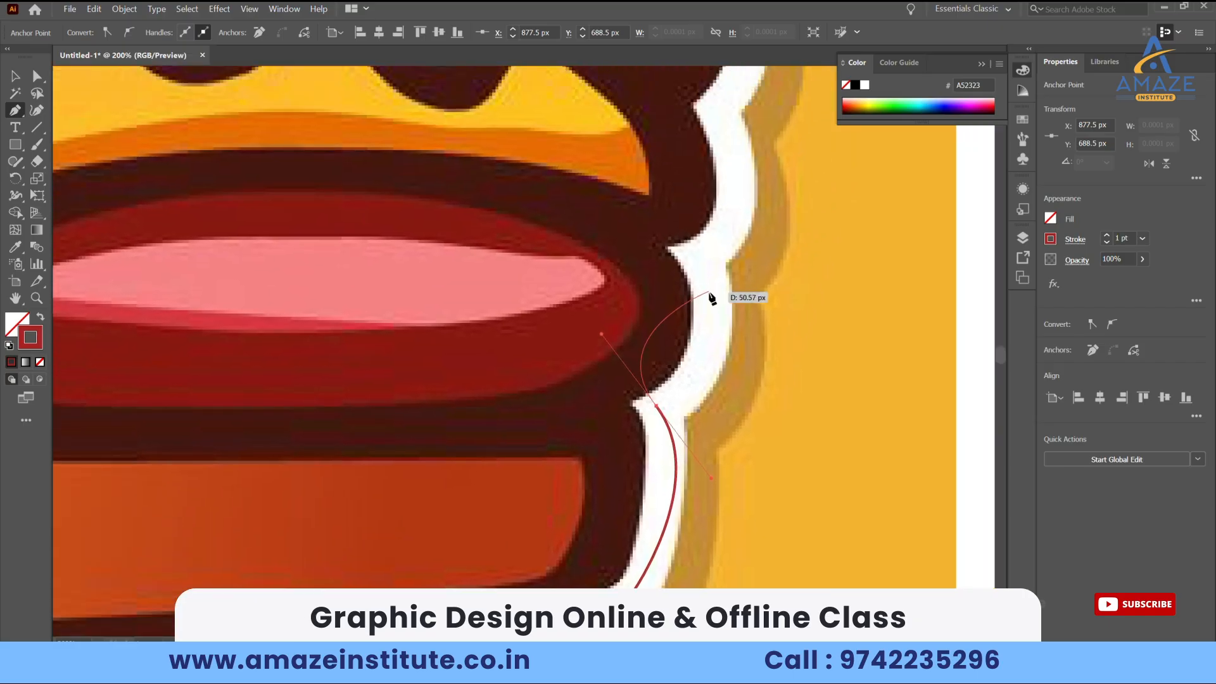
left_click(656, 406)
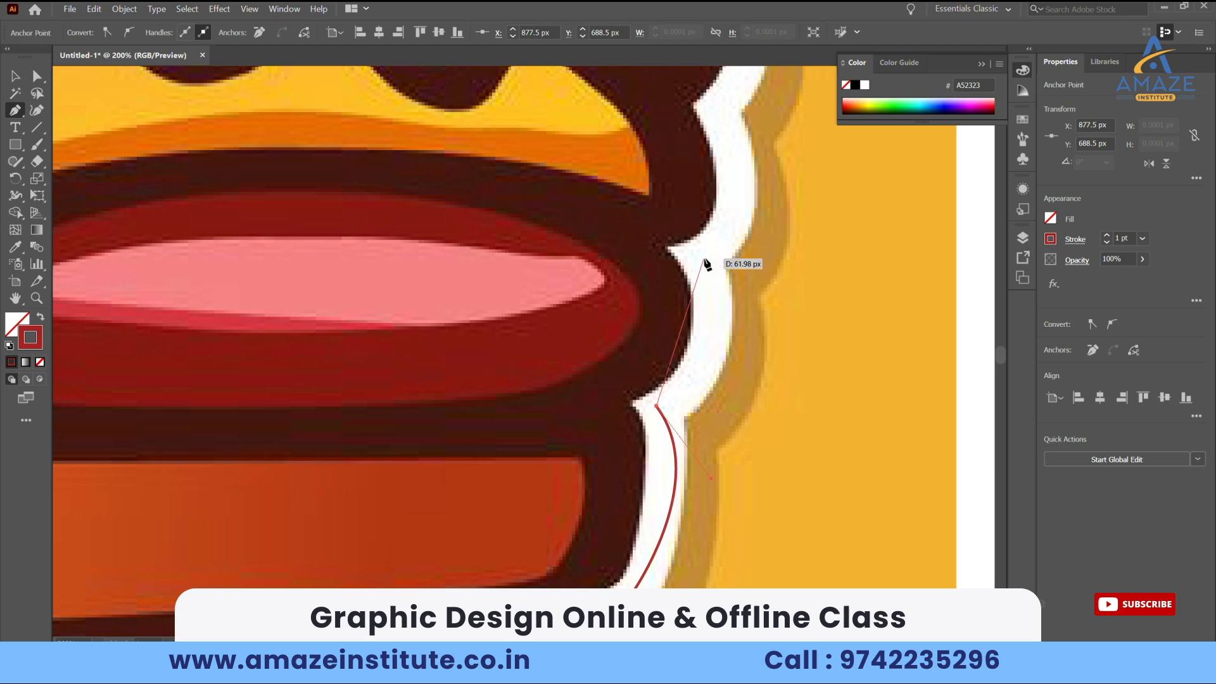
Continue the outline in curves around the right edges of the patty and the cheese, retracting the outgoing handle at each notch
left_click_drag(703, 259, 641, 176)
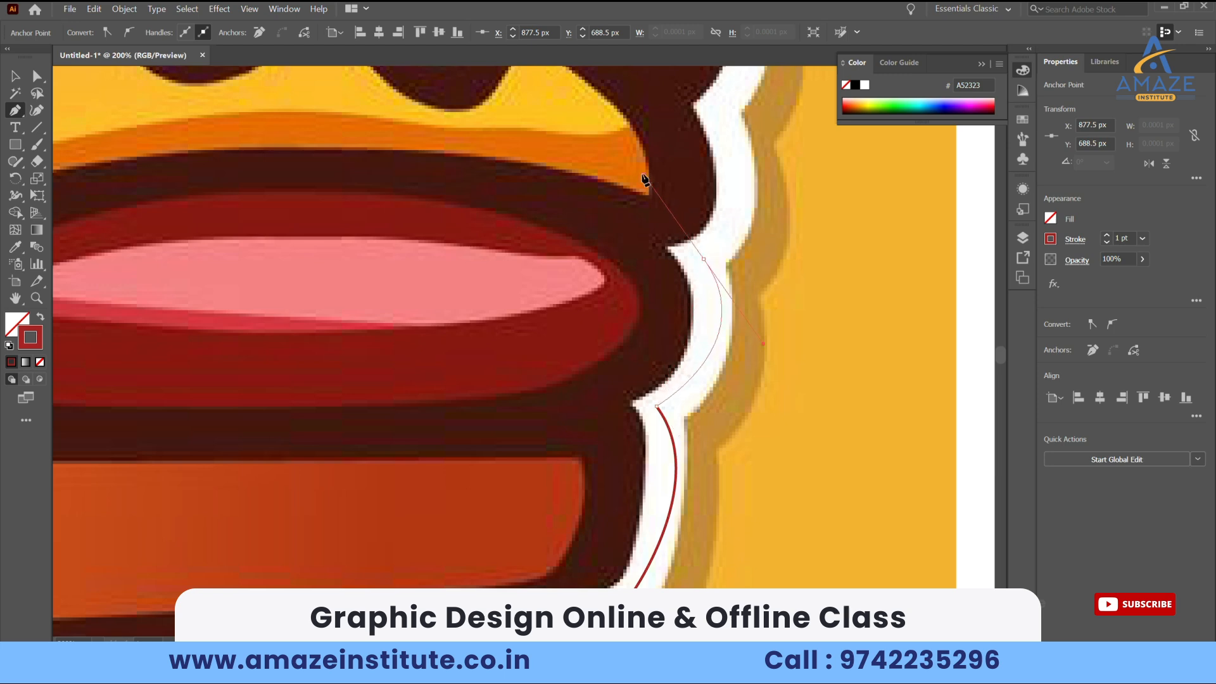
scroll(679, 190, "down", 1)
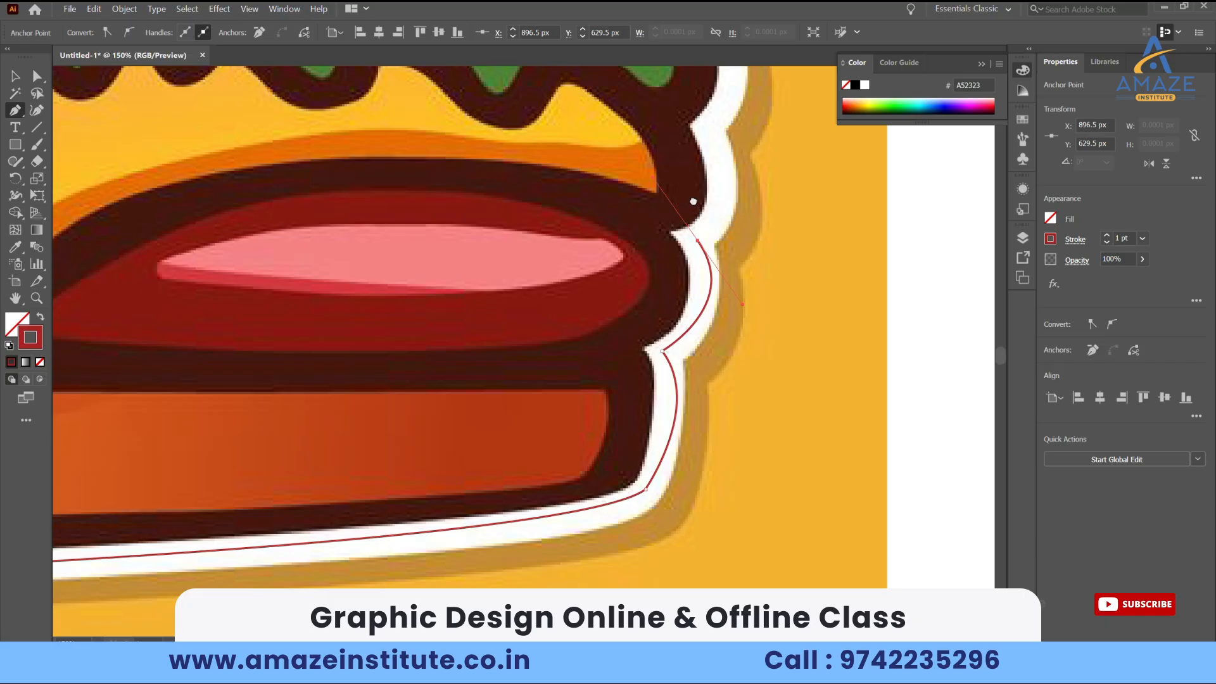
left_click_drag(697, 198, 610, 442)
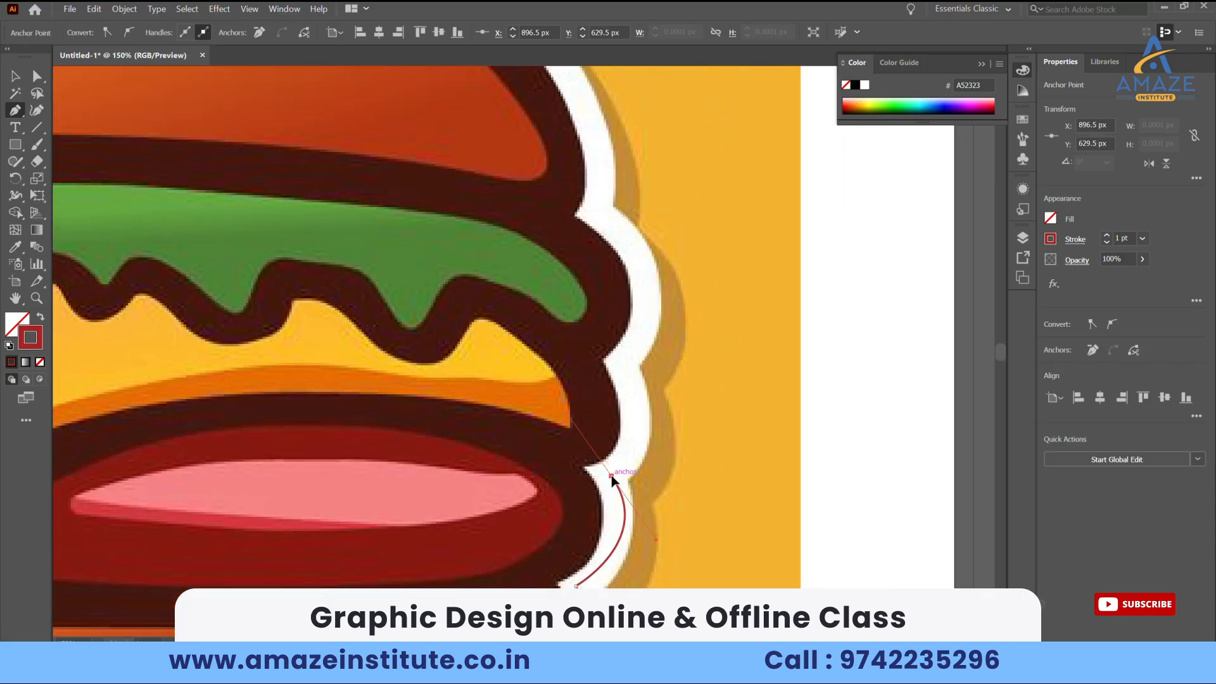
left_click_drag(620, 366, 664, 450)
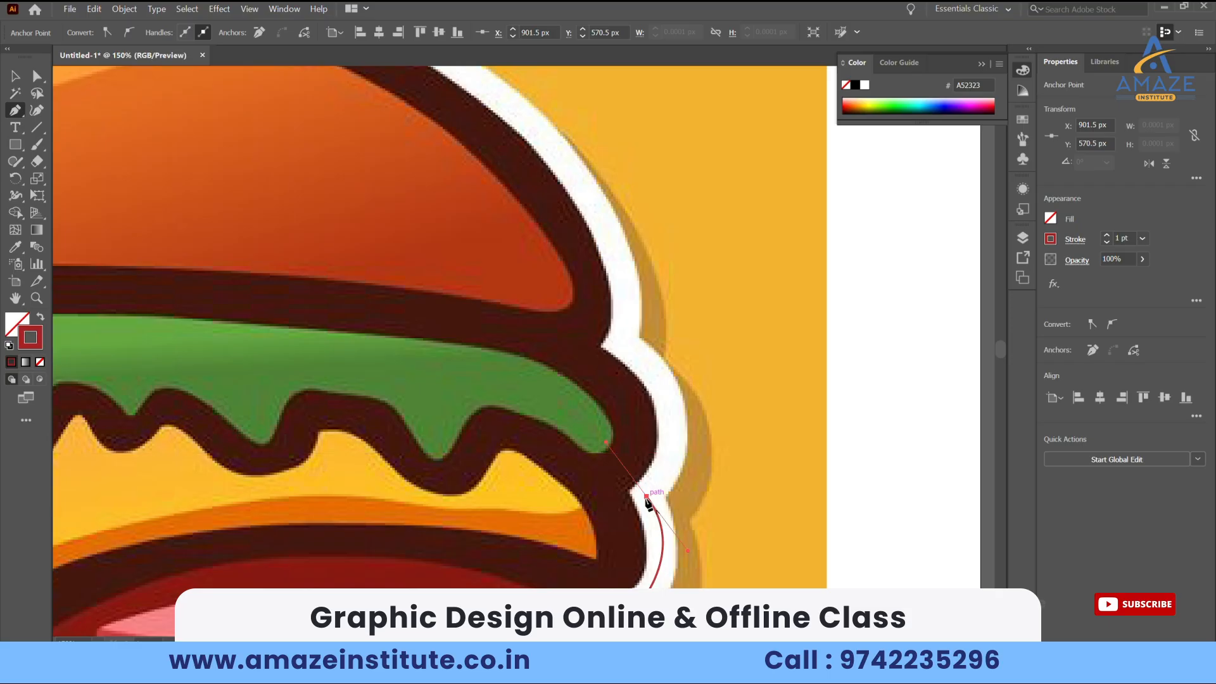
left_click_drag(646, 498, 665, 454)
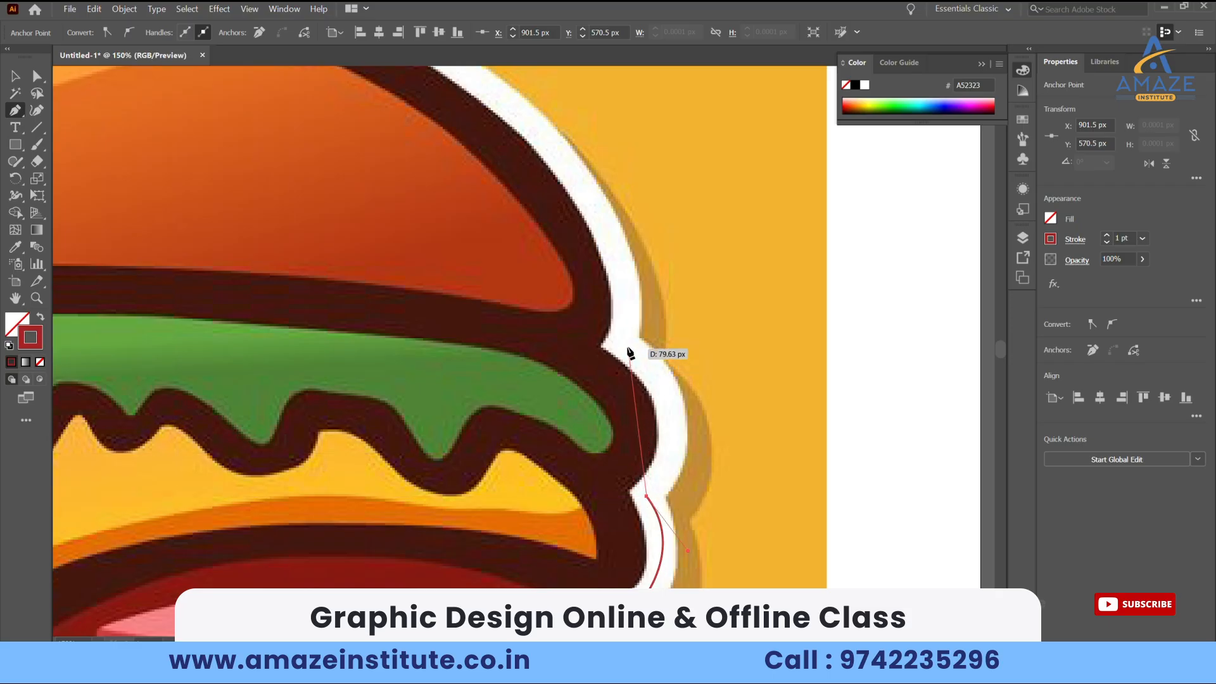
Curve the outline around the lettuce's right edge to the notch below the top bun and retract the anchor's outgoing handle
left_click_drag(626, 346, 524, 280)
left_click_drag(569, 277, 646, 402)
scroll(631, 337, "down", 2)
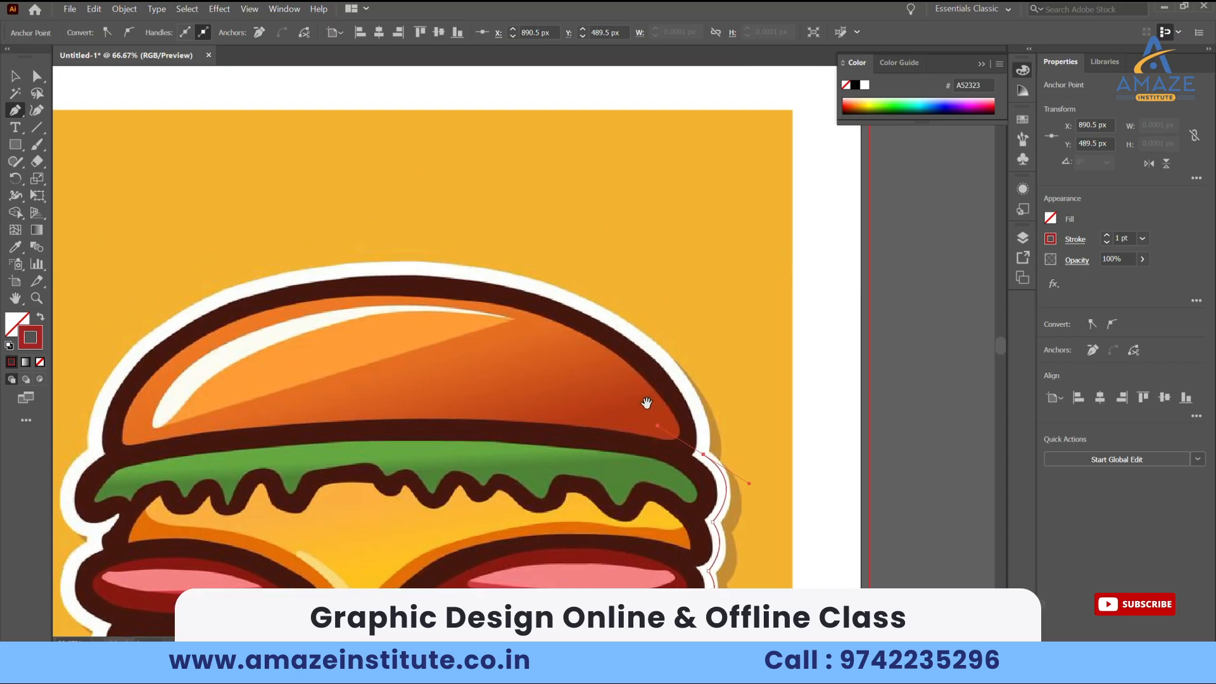
left_click(703, 455)
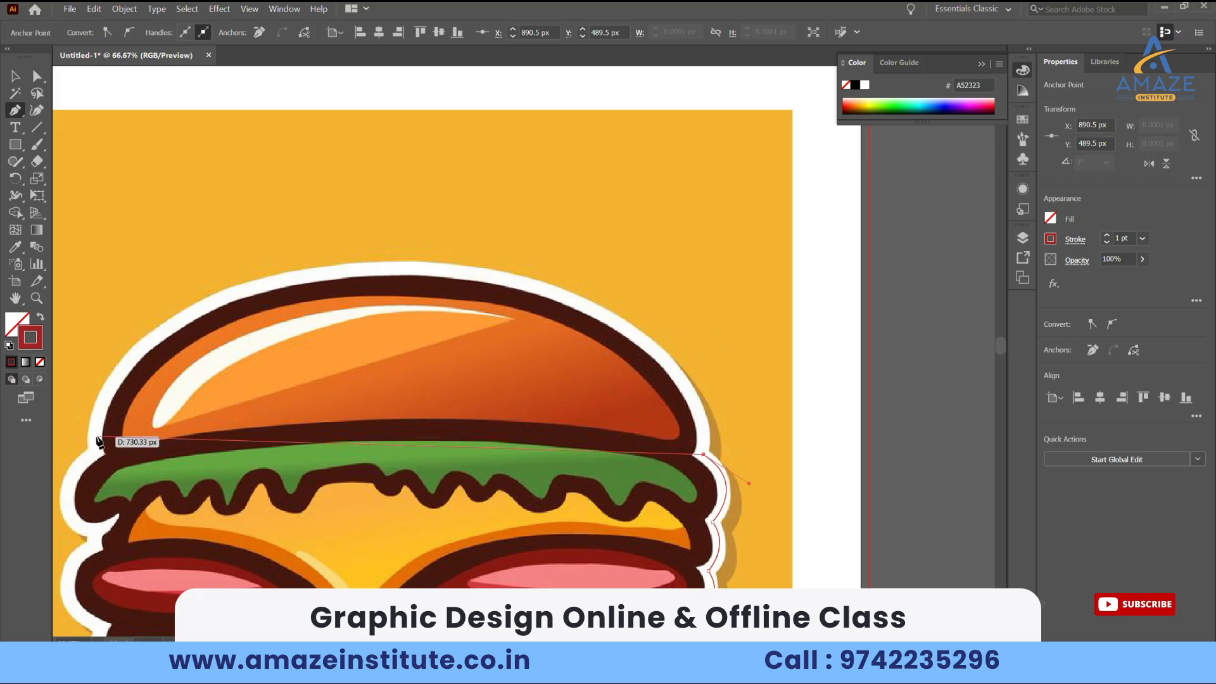
Try to outline the whole top bun with a single curve from its right notch to its left notch
key("super")
key("Escape")
key("ctrl+minus")
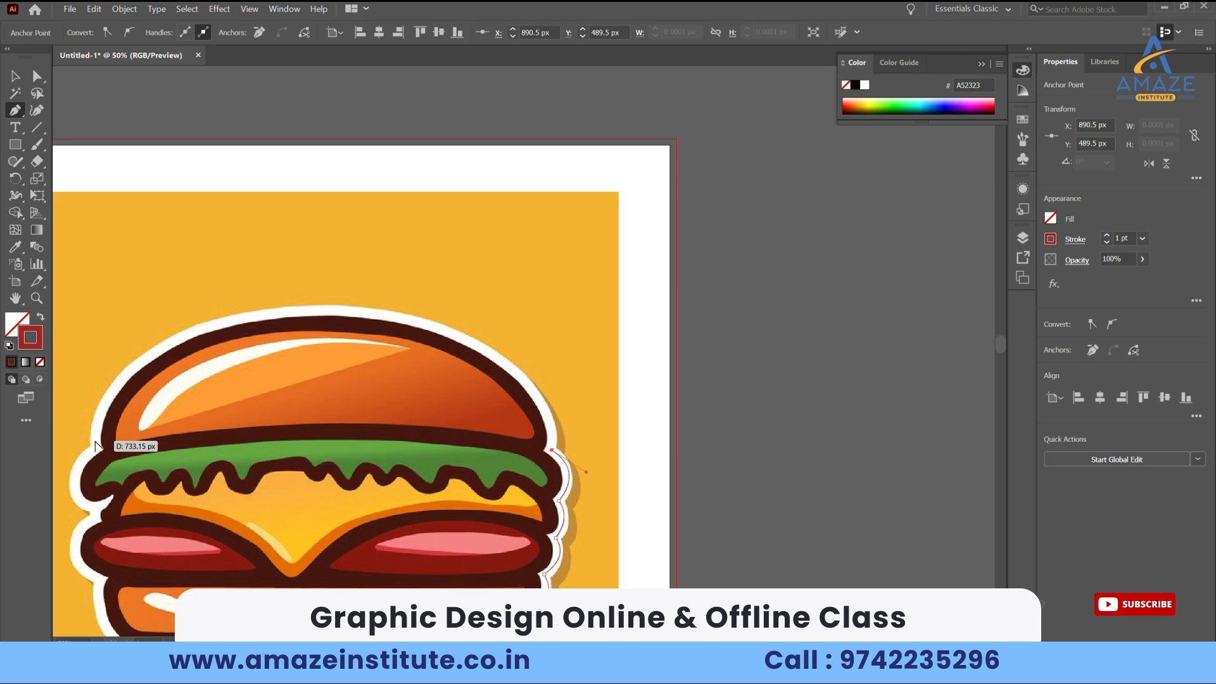
scroll(96, 445, "down", 1)
left_click_drag(96, 443, 202, 619)
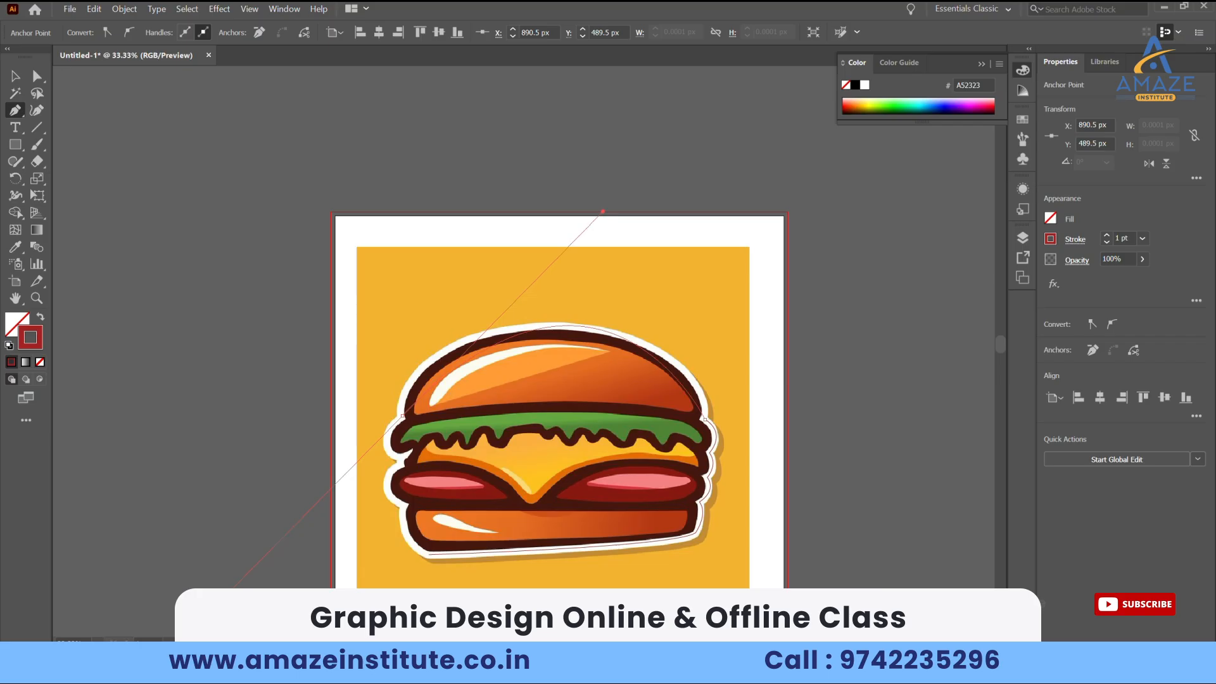
left_click_drag(203, 620, 202, 621)
left_click(704, 419)
Curve the outline up the top bun's right side to an anchor on the white border at its upper right
scroll(768, 361, "up", 2)
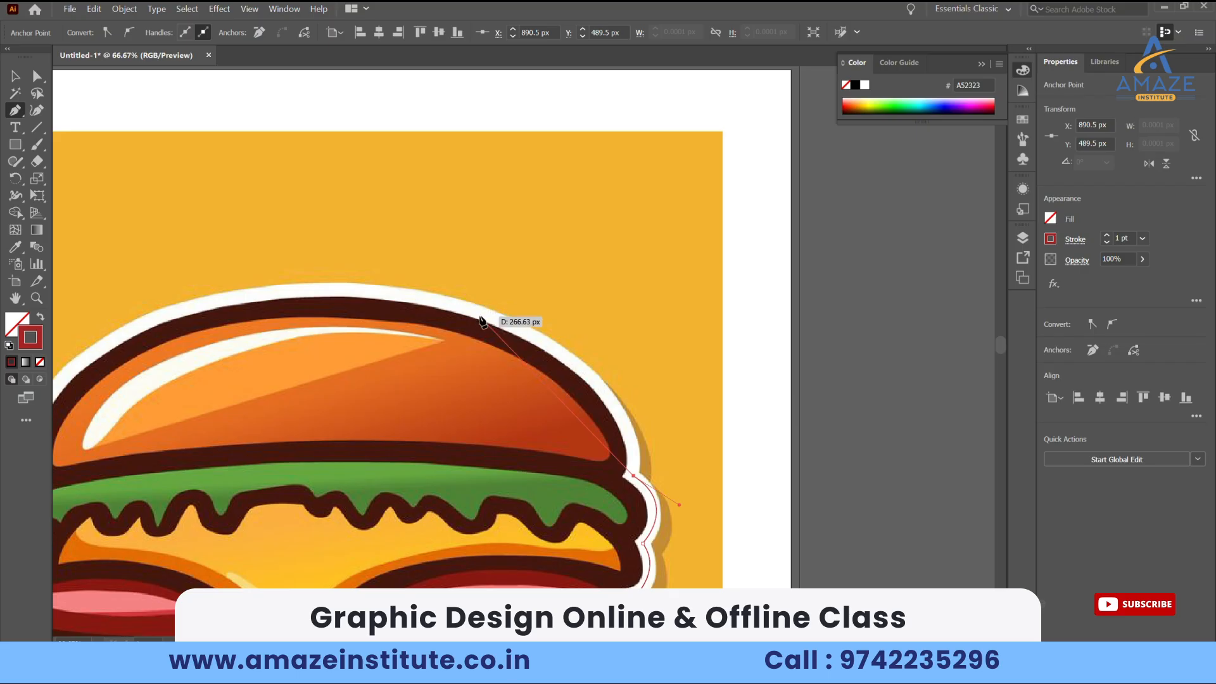
left_click_drag(476, 316, 288, 239)
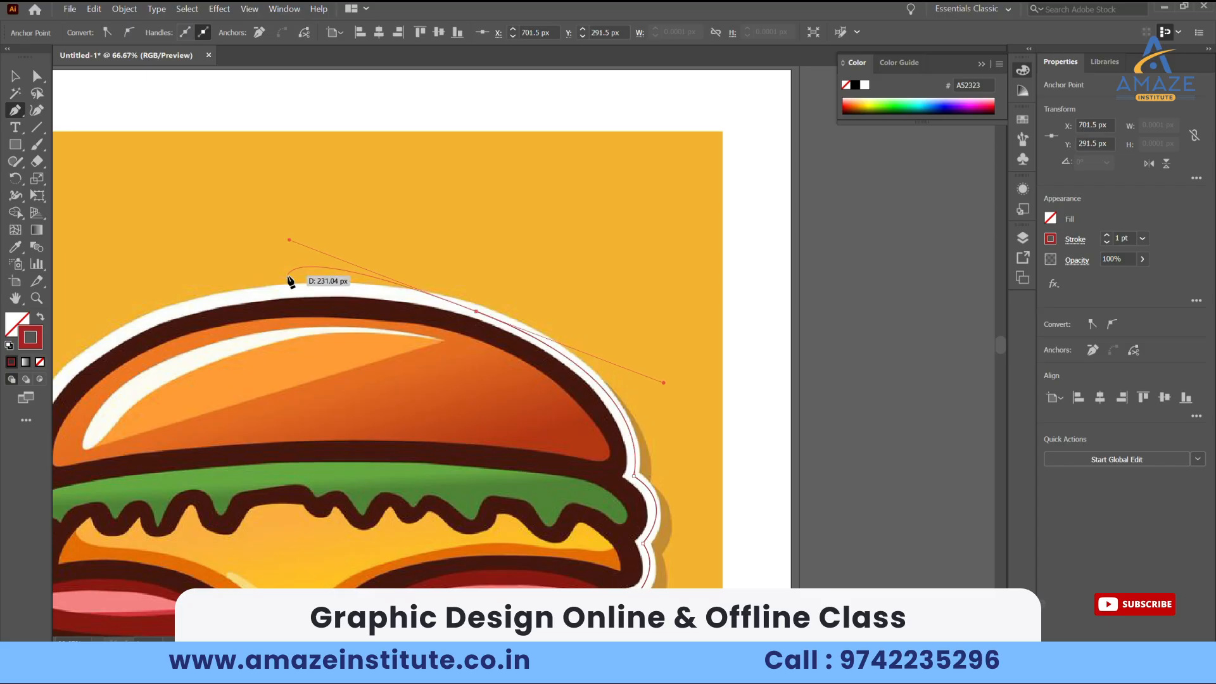
scroll(290, 326, "down", 1)
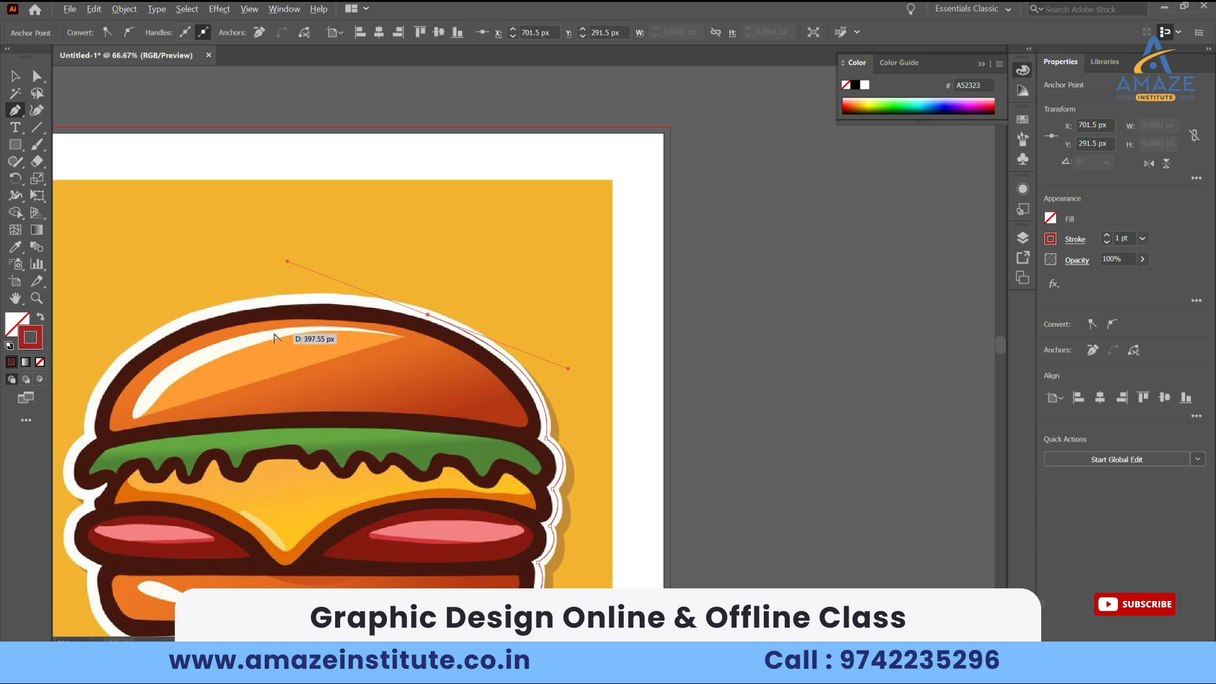
scroll(276, 335, "up", 1)
scroll(410, 329, "down", 2)
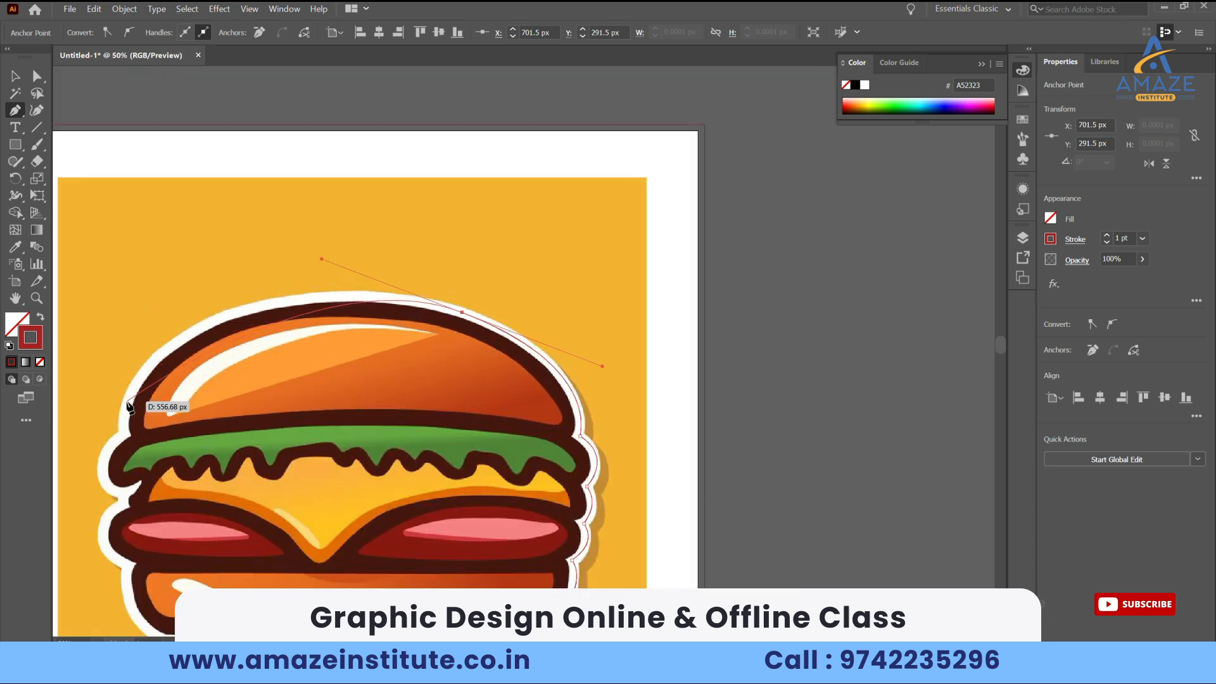
scroll(457, 314, "up", 3)
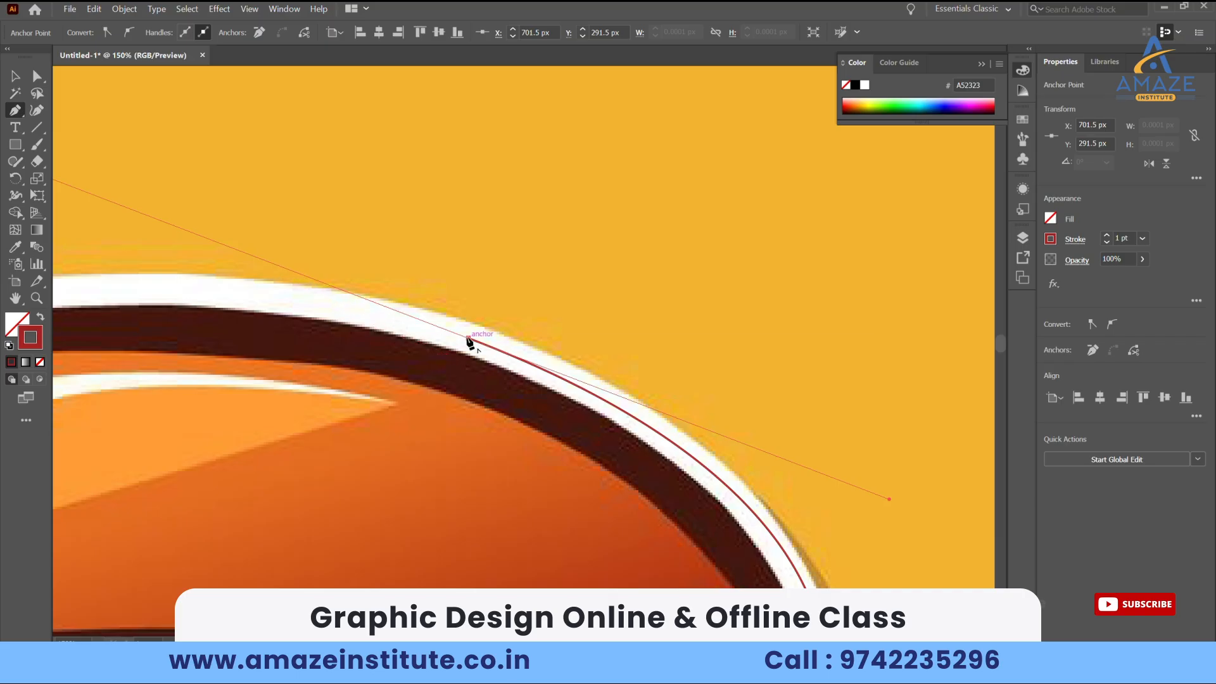
scroll(462, 347, "down", 3)
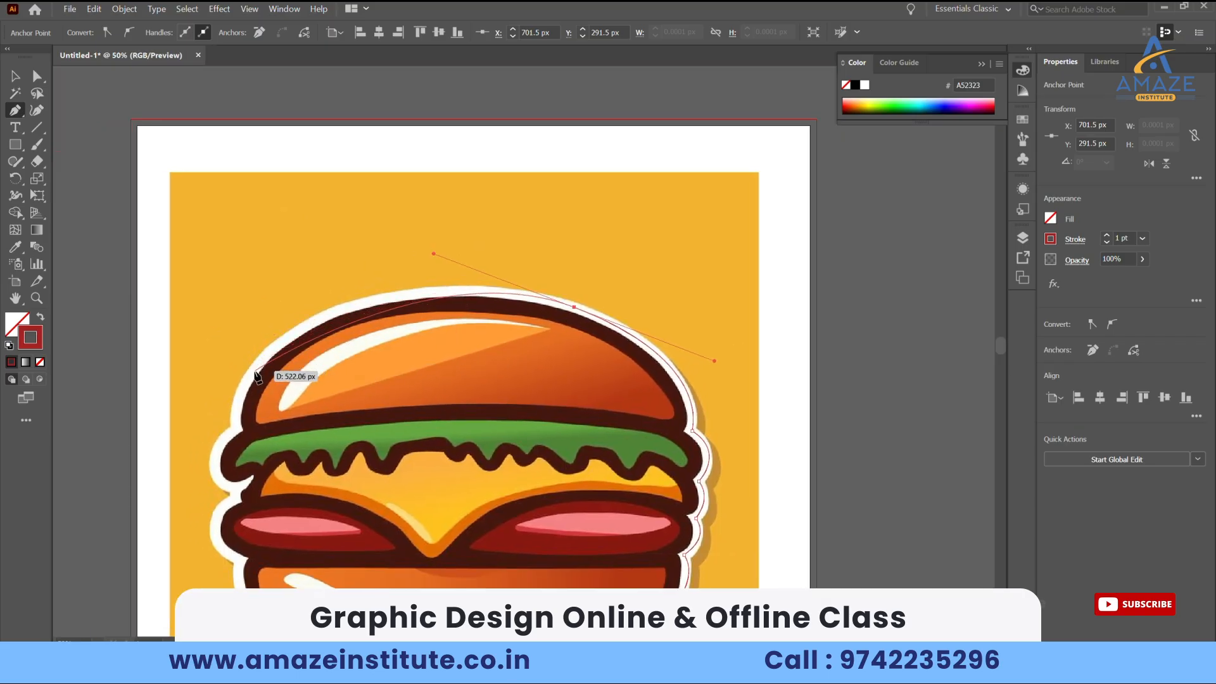
Curve the outline over the top bun down to the notch above the lettuce's left end and retract the anchor's outgoing handle
scroll(238, 425, "down", 1)
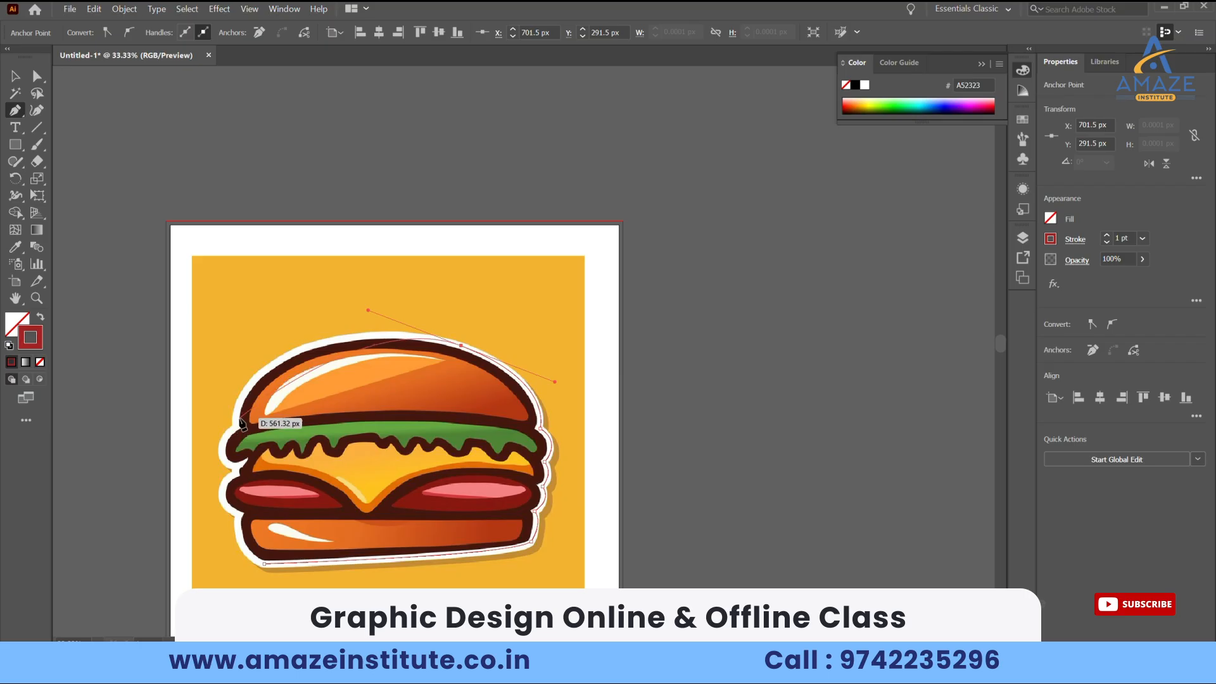
left_click_drag(239, 423, 244, 493)
scroll(279, 342, "up", 2)
scroll(241, 396, "up", 2)
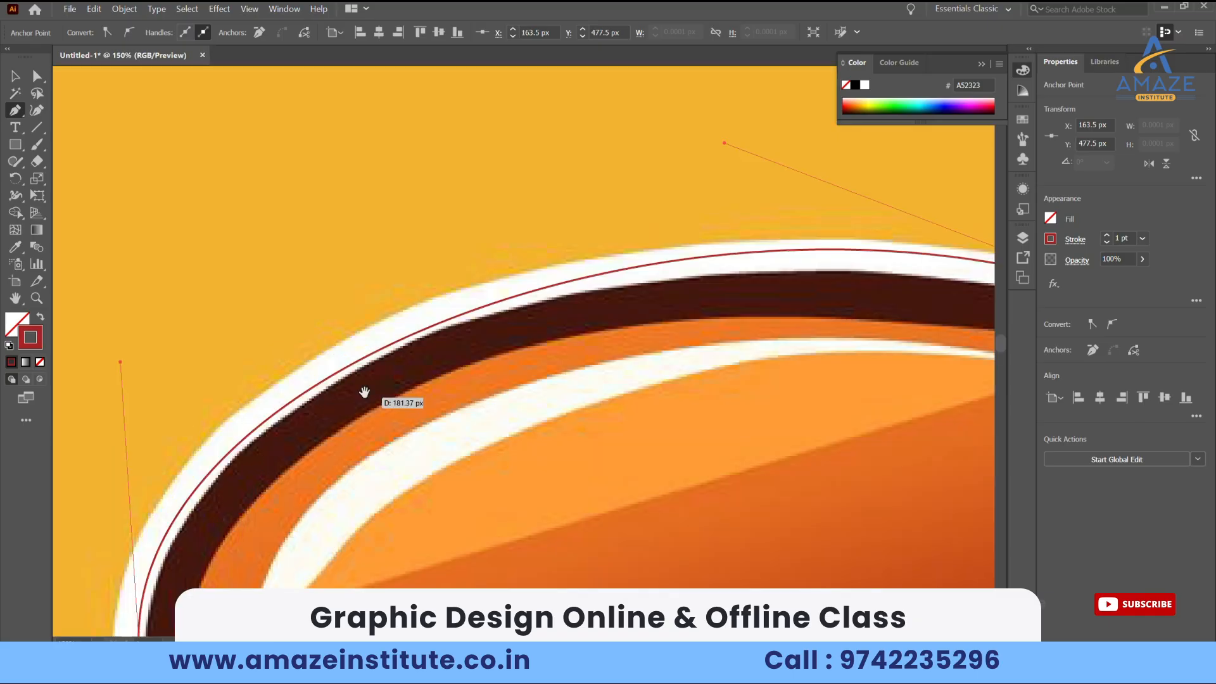
left_click_drag(355, 529, 371, 478)
scroll(372, 484, "up", 1)
left_click_drag(566, 459, 427, 404)
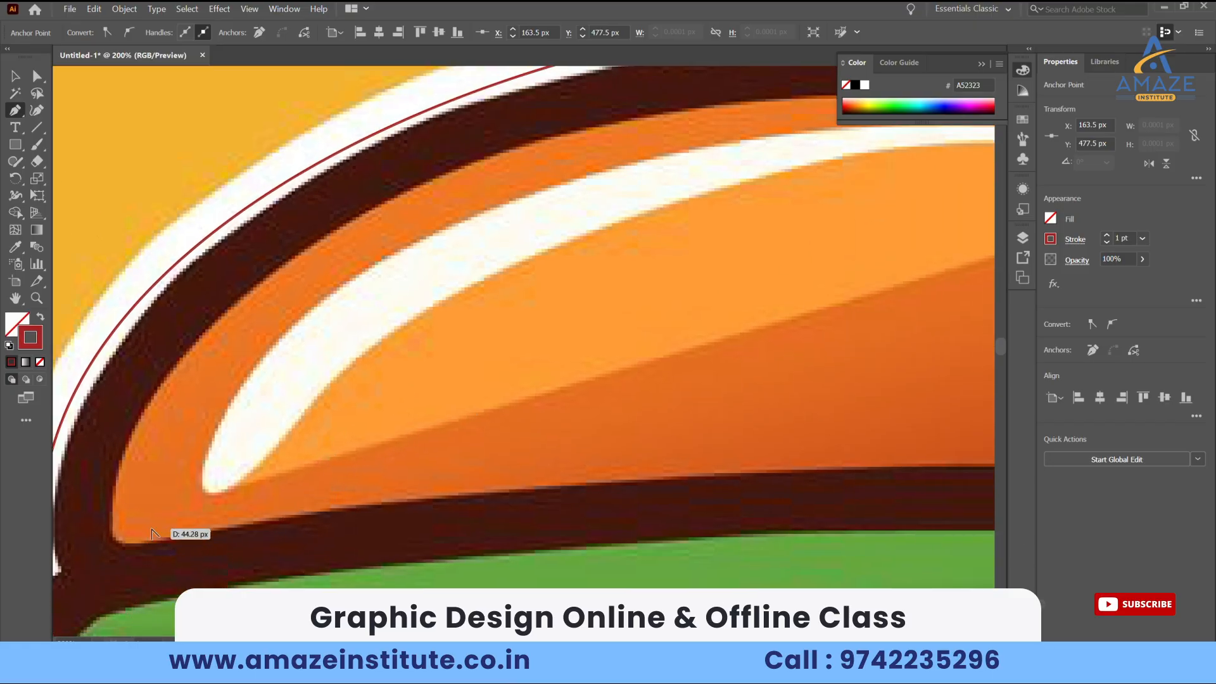
scroll(151, 530, "down", 2)
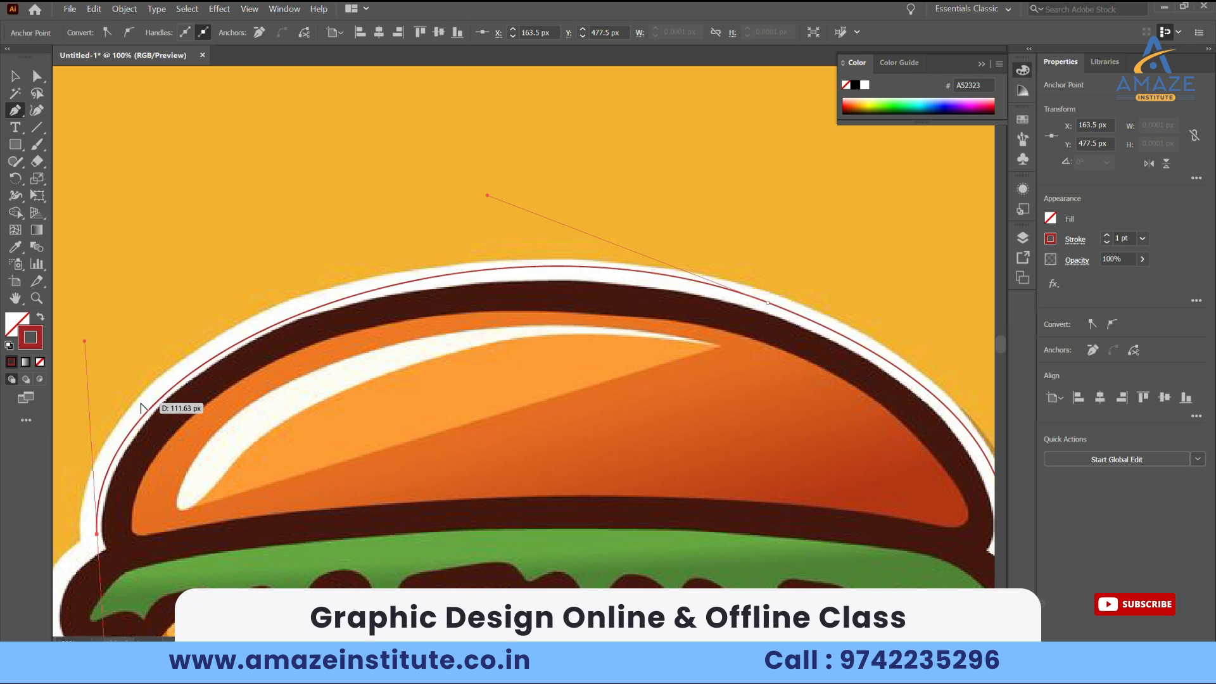
scroll(142, 409, "down", 1)
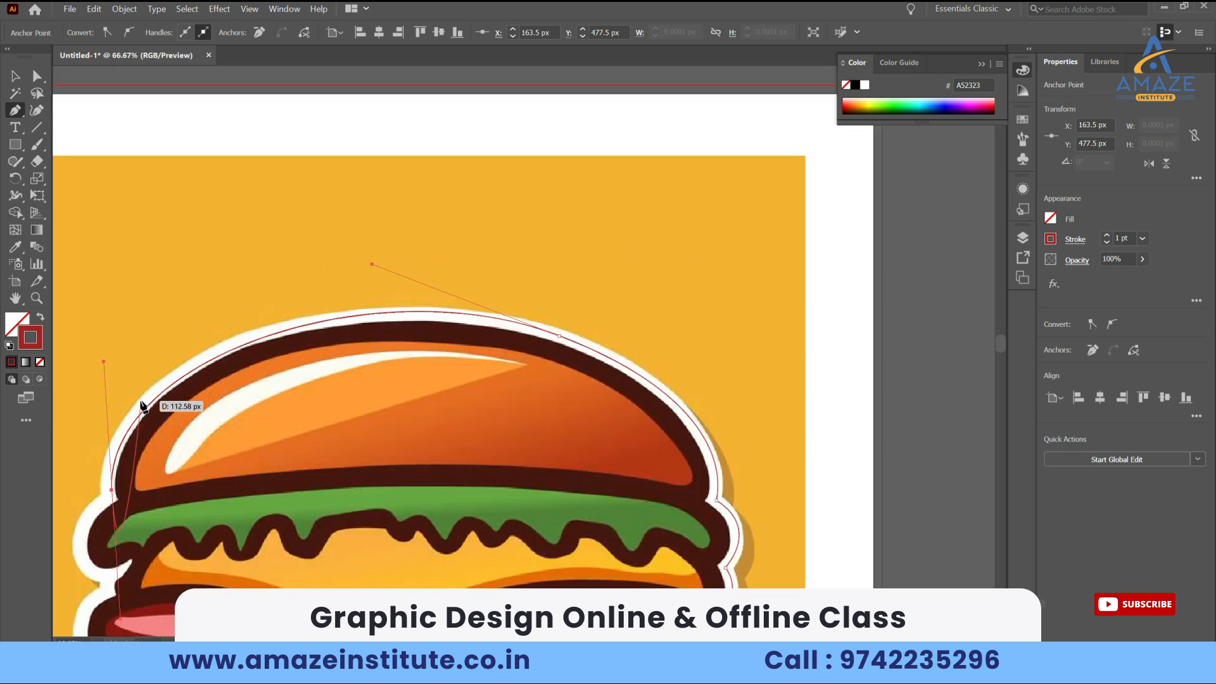
left_click_drag(143, 408, 398, 311)
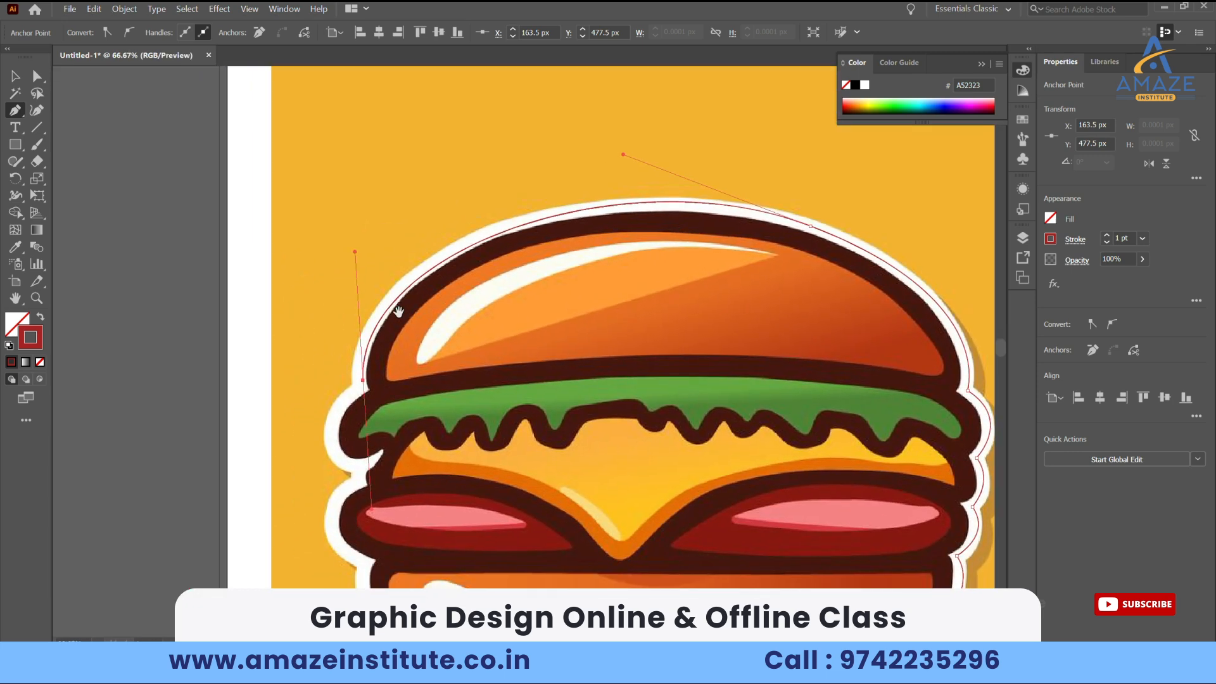
scroll(373, 370, "up", 1)
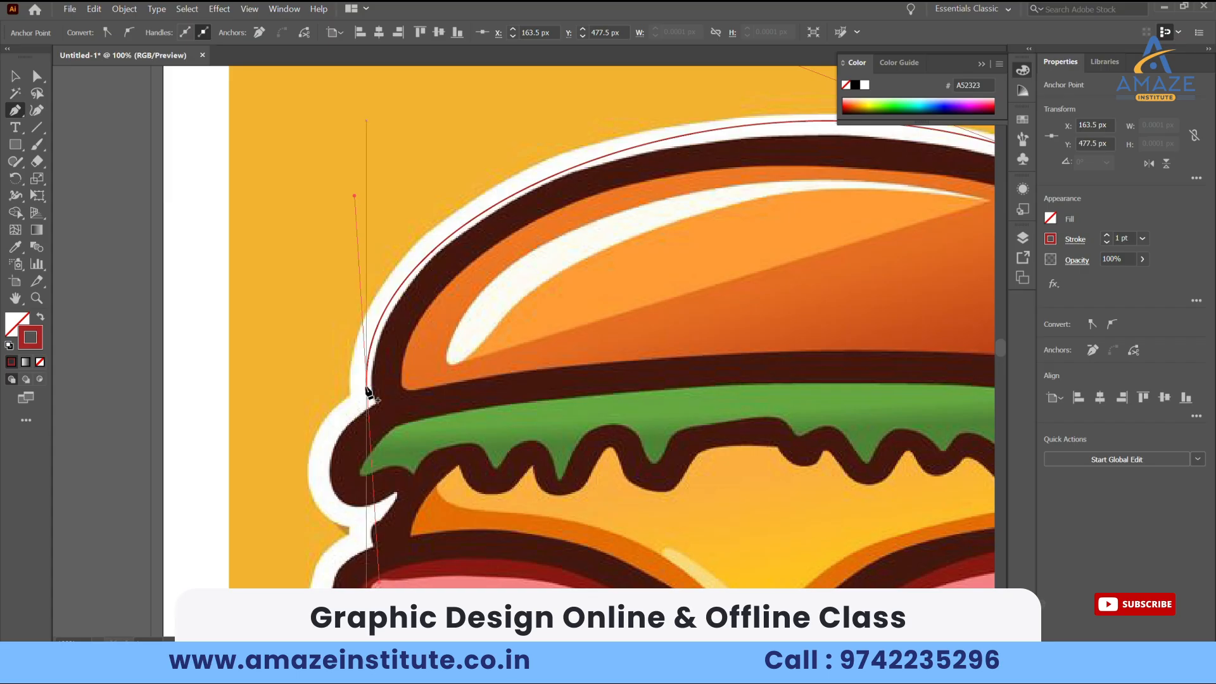
left_click(368, 389)
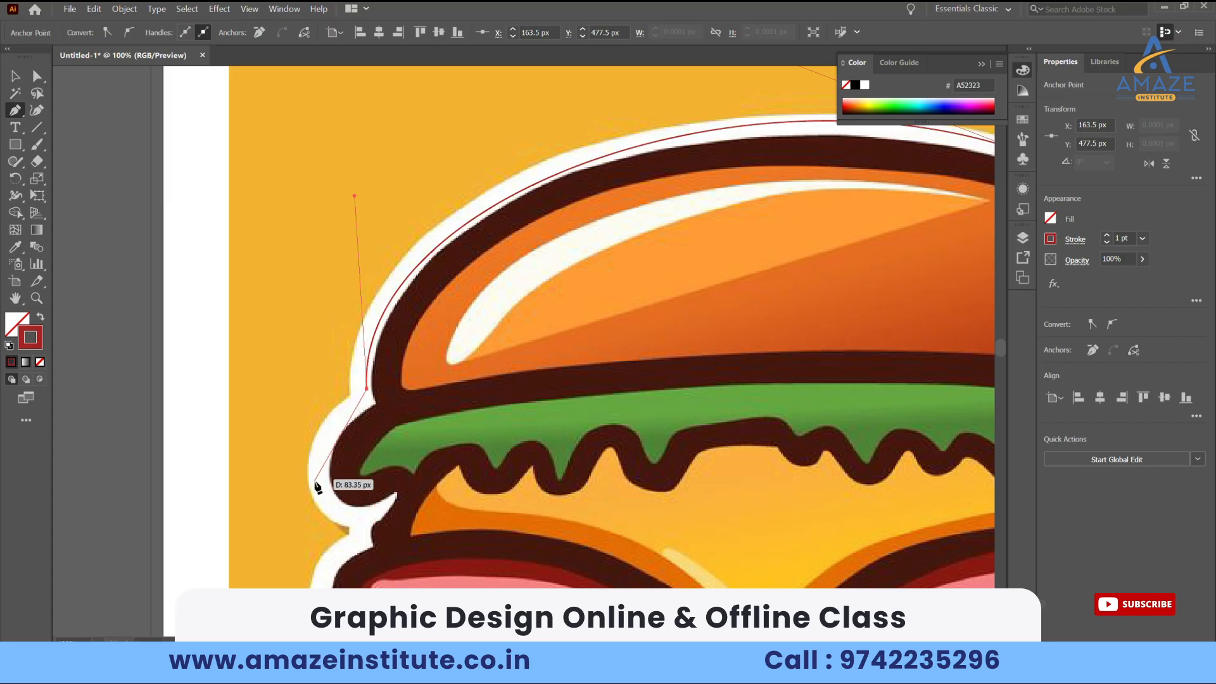
Continue the outline around the lettuce's left edge into the notch beneath it and on to the top of the patty
left_click_drag(323, 488, 342, 531)
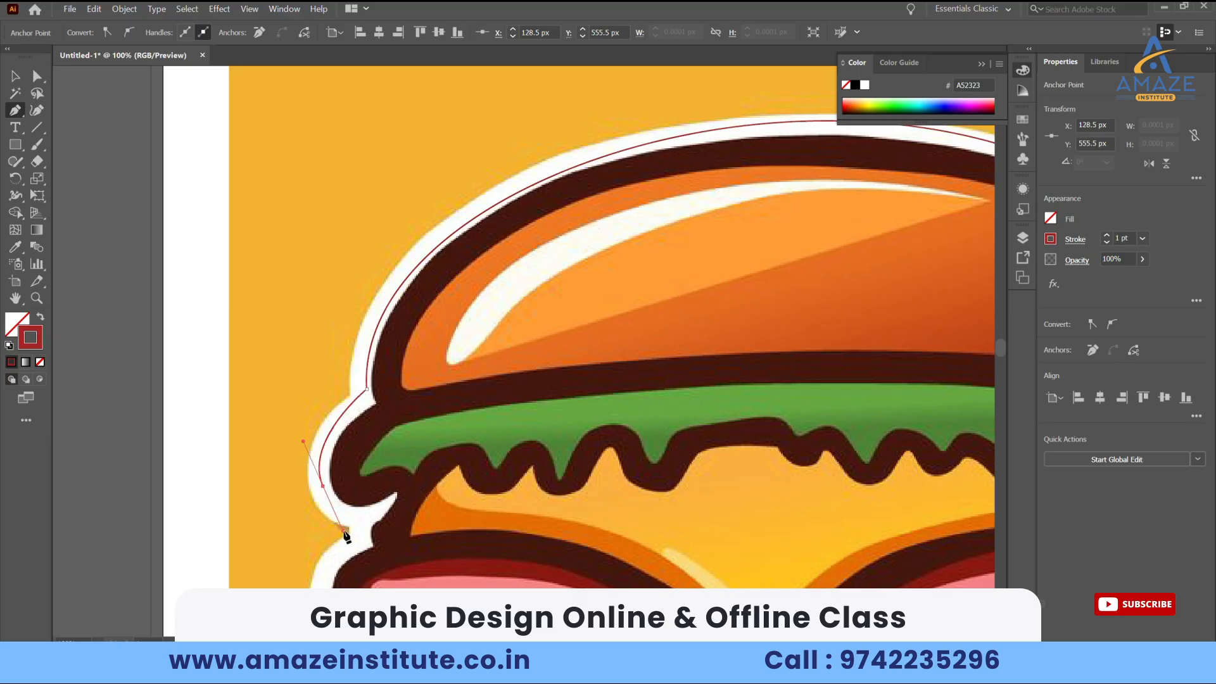
left_click(377, 512)
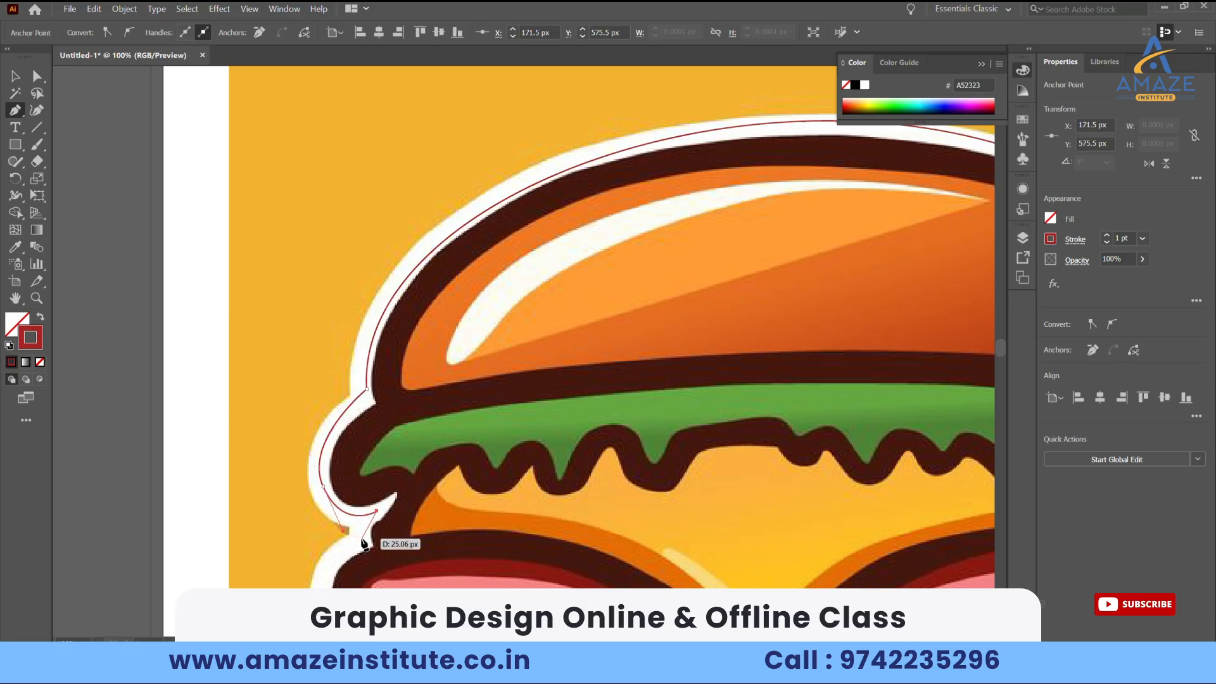
left_click_drag(362, 541, 365, 551)
Curve the outline around the patty's left edge to an anchor on the white border at its lower left
scroll(362, 543, "down", 1)
left_click_drag(362, 542, 414, 421)
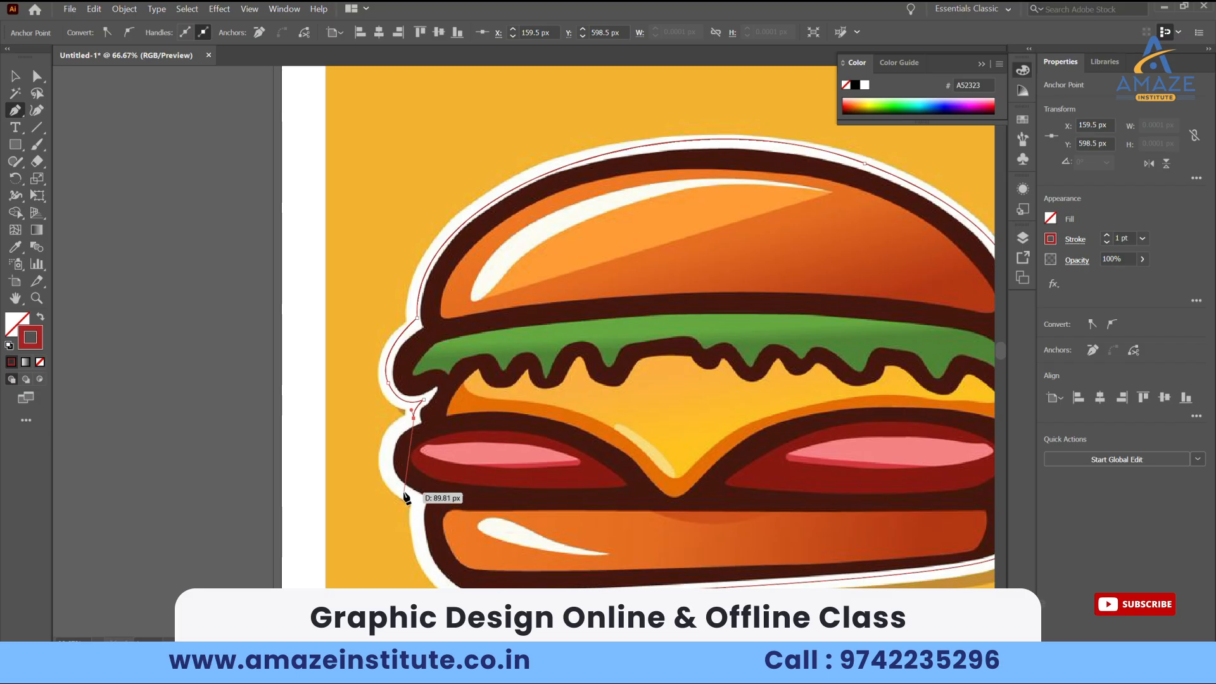
left_click_drag(394, 477, 450, 528)
scroll(415, 495, "up", 2)
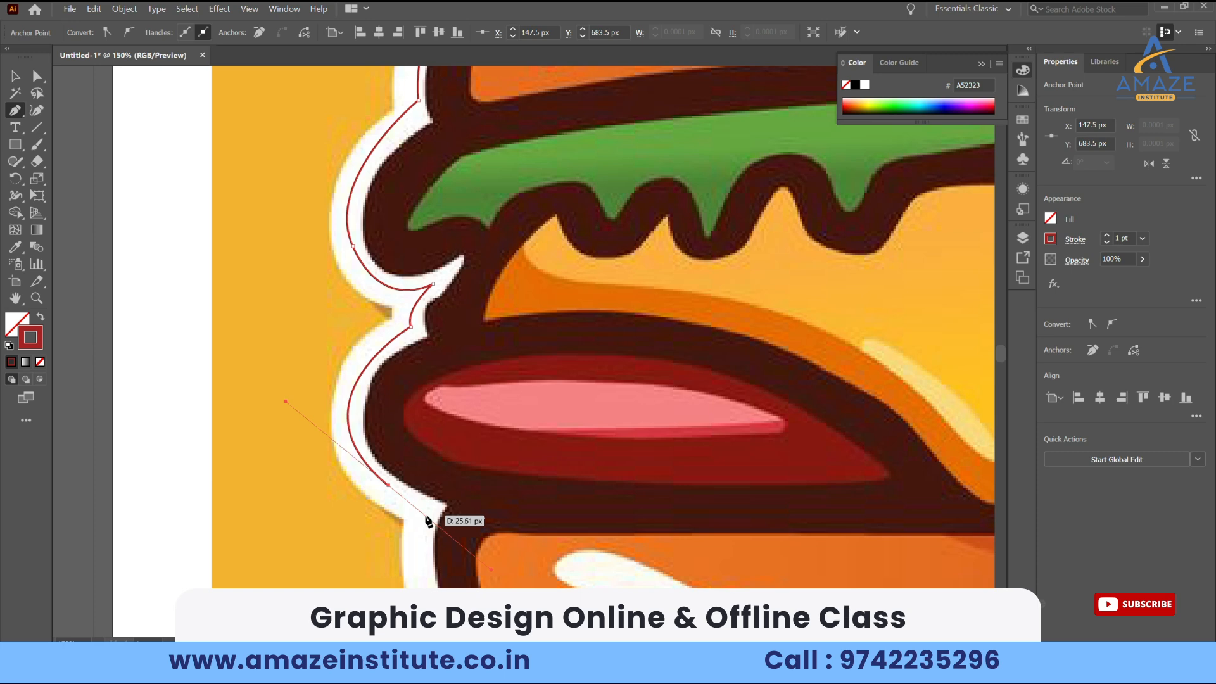
Try to close the outline from the notch below the patty around the bottom bun's left end, and undo both anchors
left_click(426, 515)
scroll(427, 521, "down", 1)
scroll(428, 524, "down", 2)
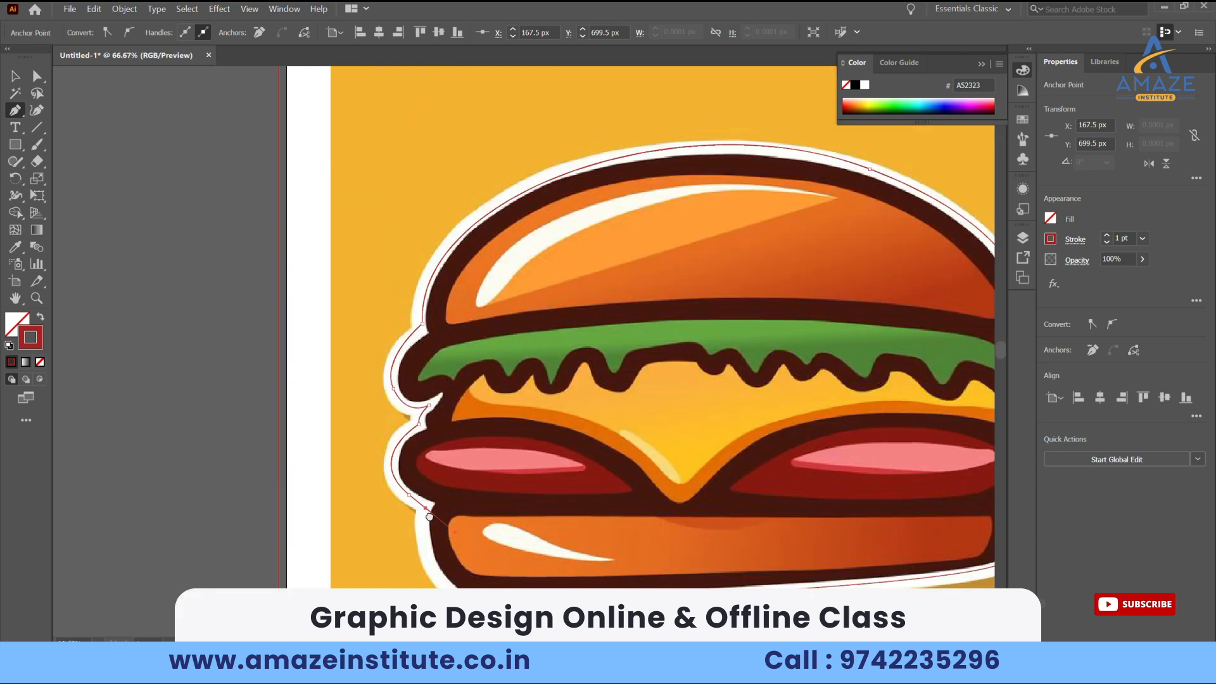
scroll(424, 500, "down", 2)
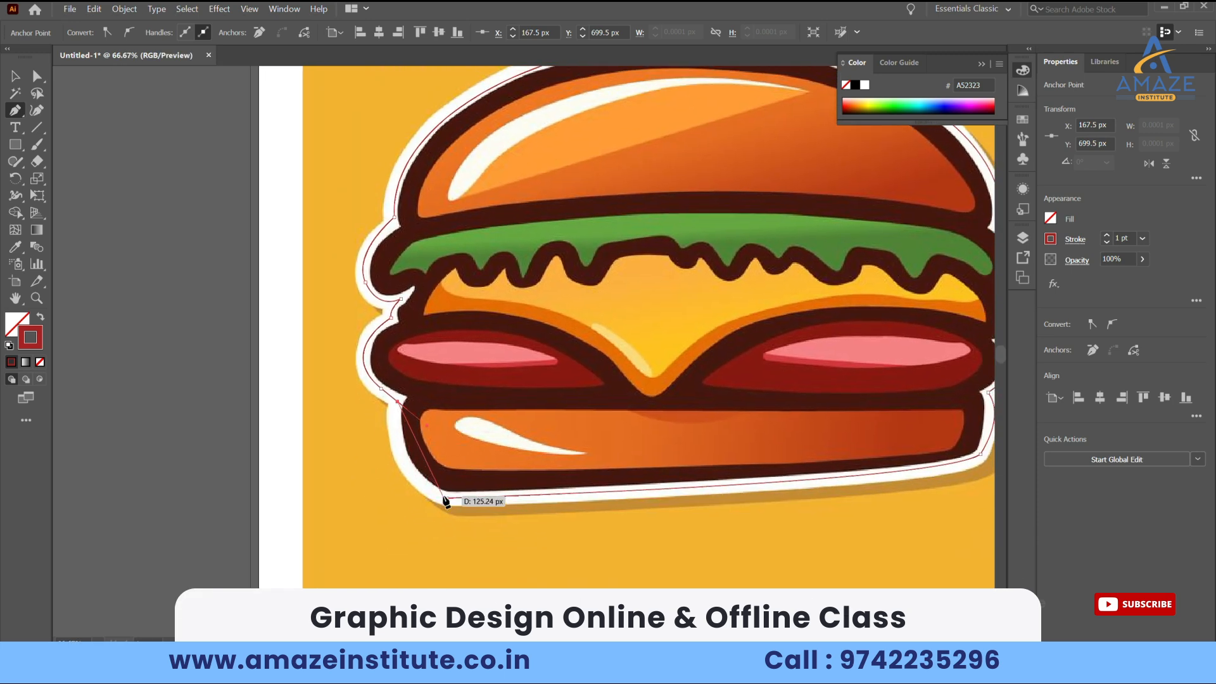
scroll(418, 496, "up", 1)
scroll(415, 495, "down", 1)
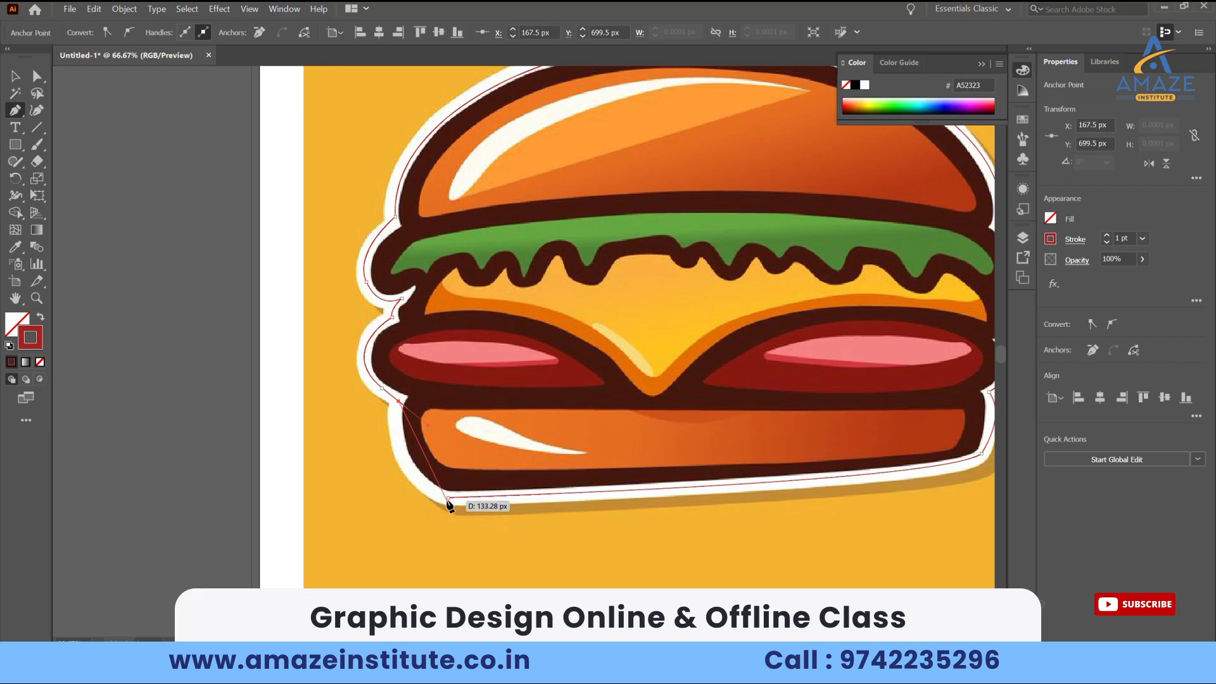
left_click_drag(447, 498, 514, 518)
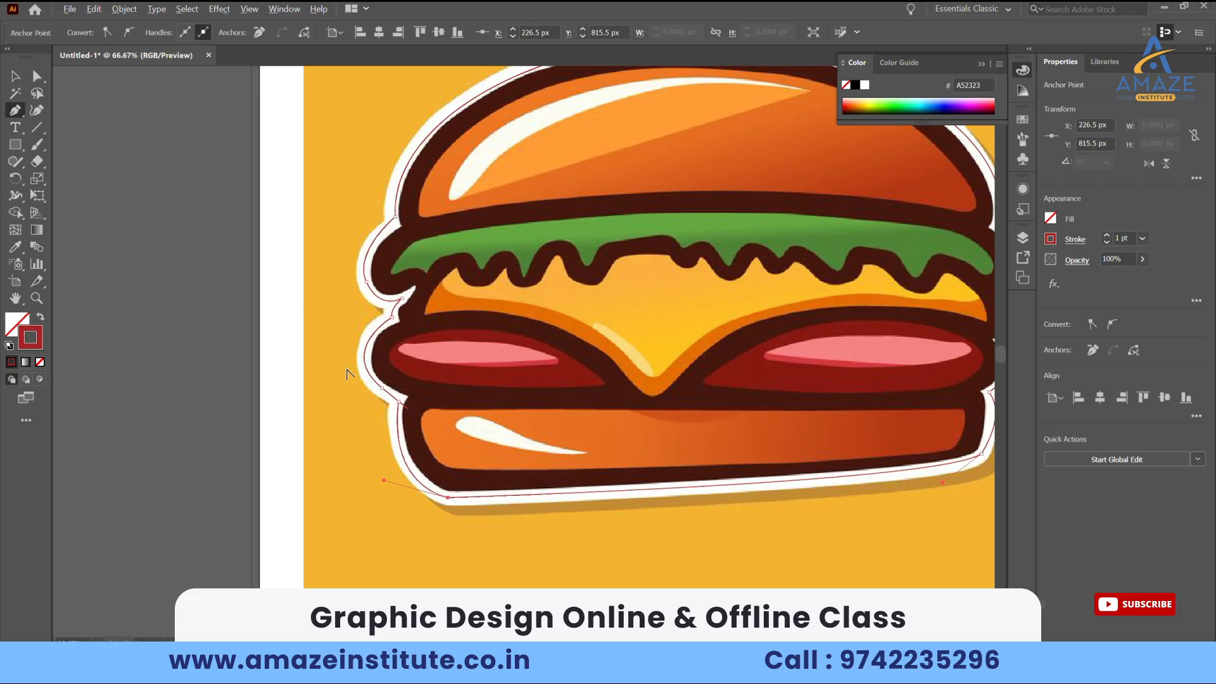
scroll(374, 393, "up", 3)
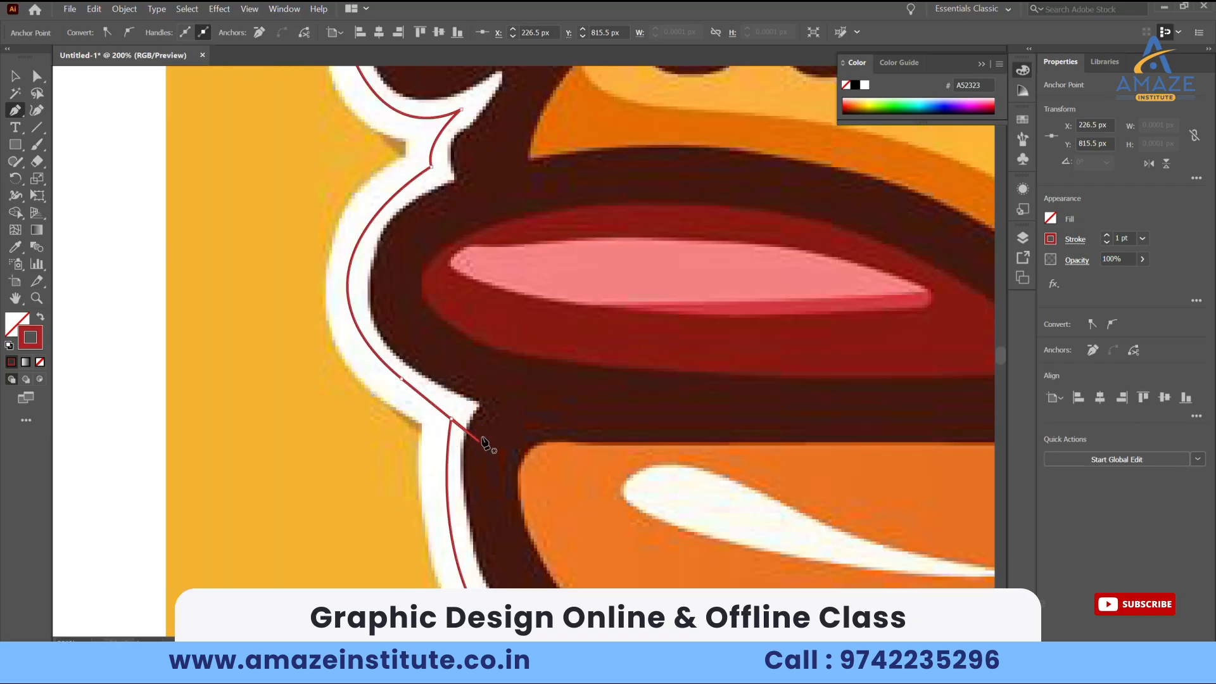
scroll(470, 440, "down", 1)
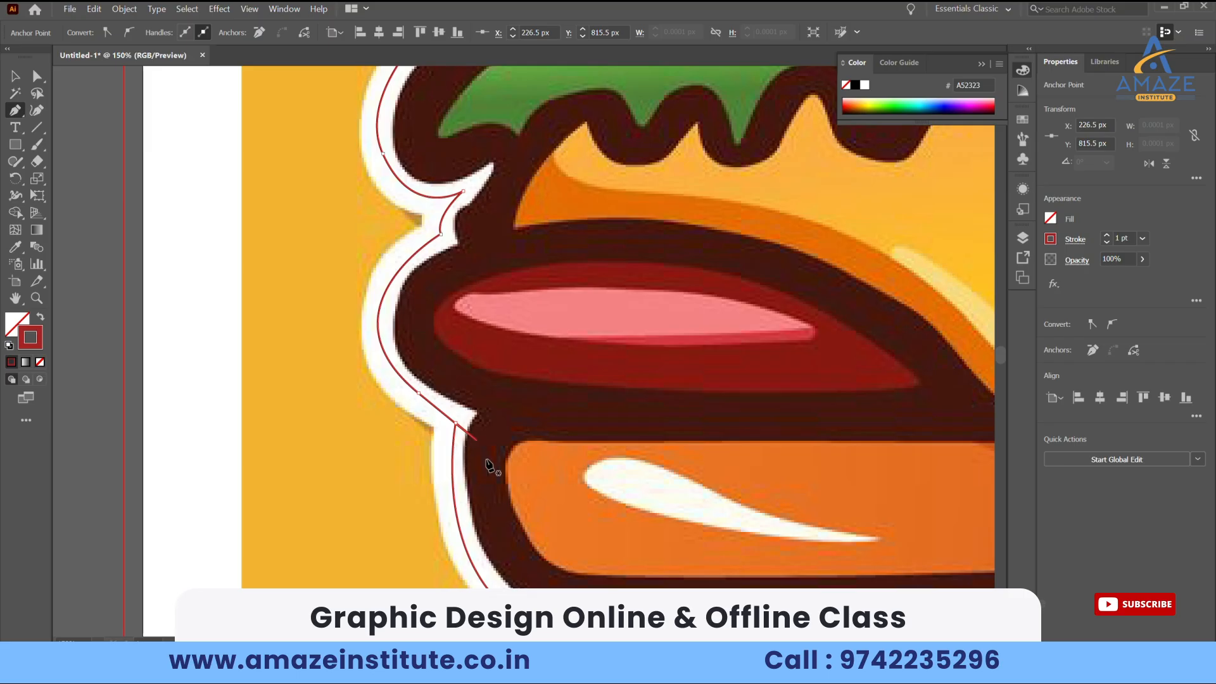
key("ctrl+z")
key("ctrl+z")
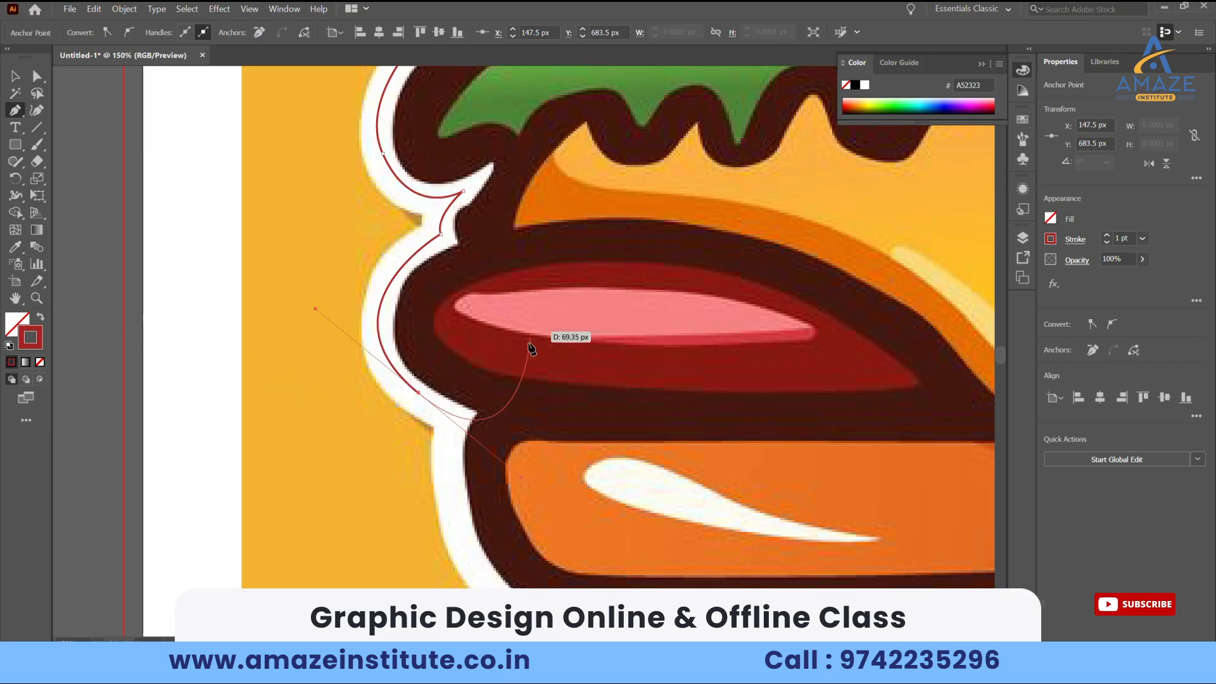
Retract the last anchor's handle, close the outline through the patty notch and around the bottom bun's left end, and deselect the path
left_click(417, 397)
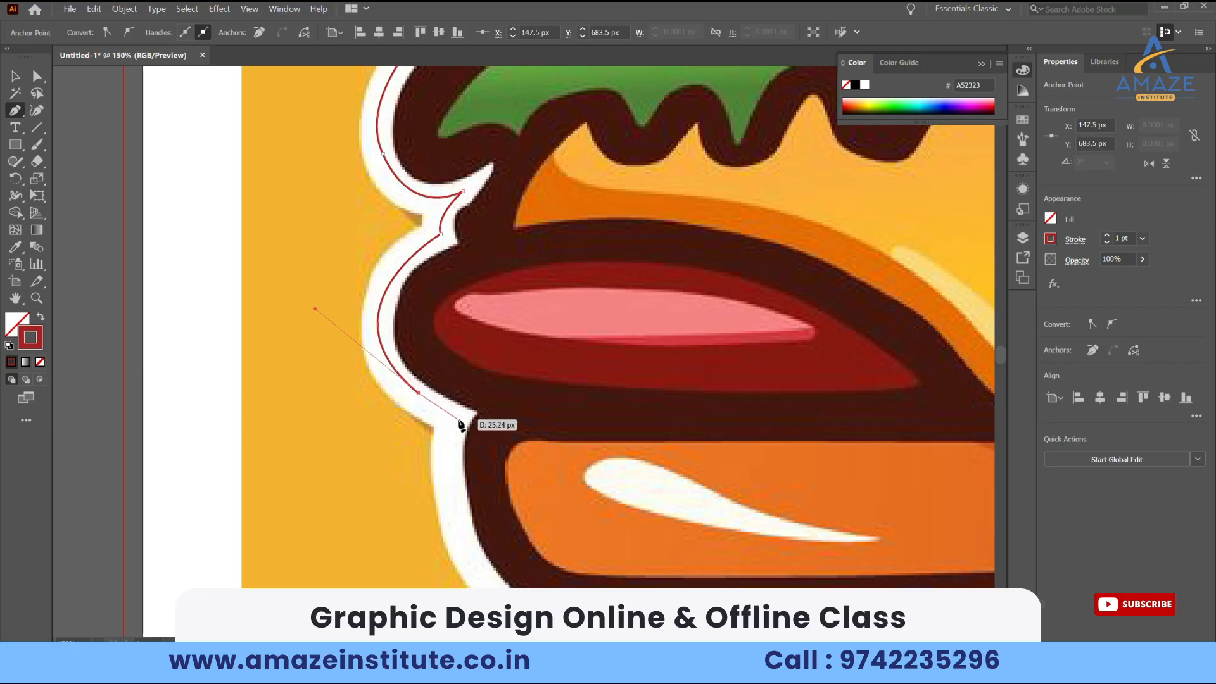
left_click_drag(459, 420, 469, 425)
scroll(469, 431, "down", 1)
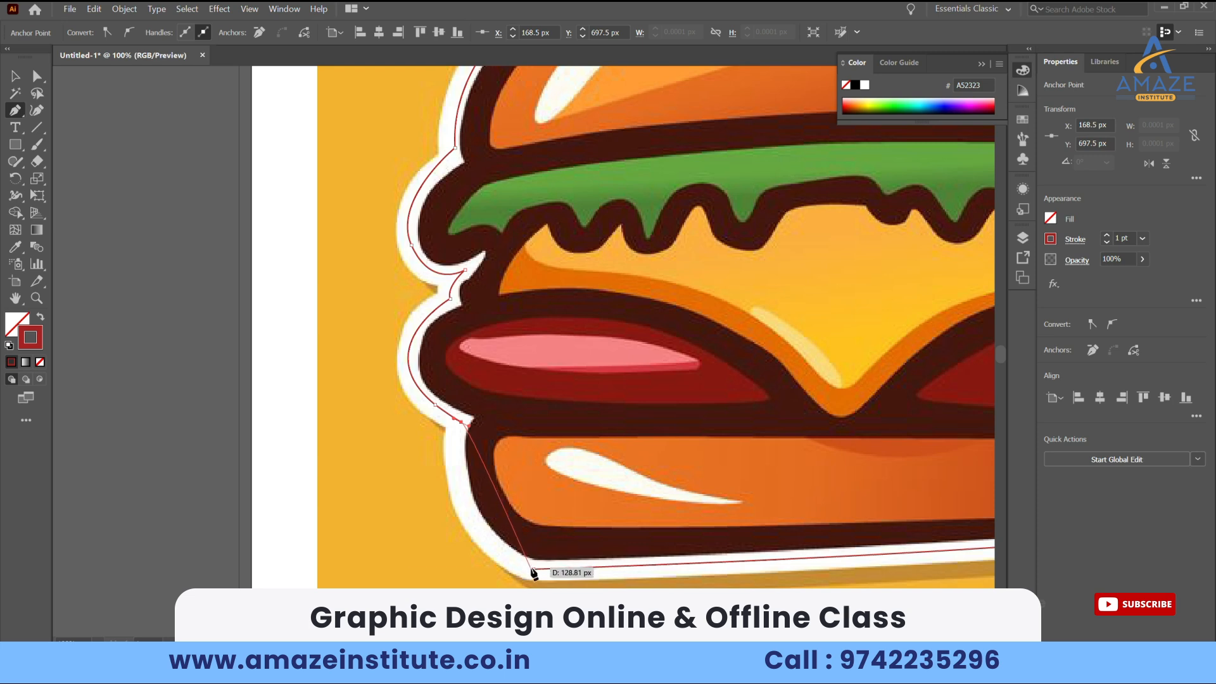
left_click_drag(536, 573, 644, 608)
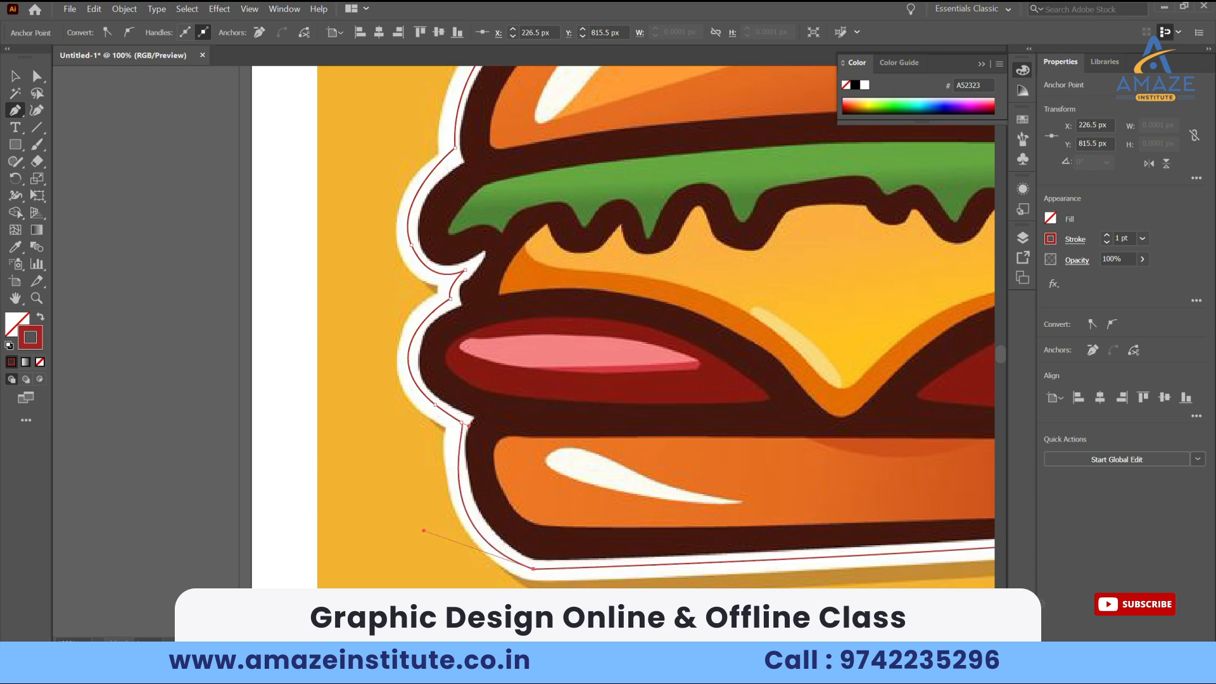
scroll(513, 483, "down", 2)
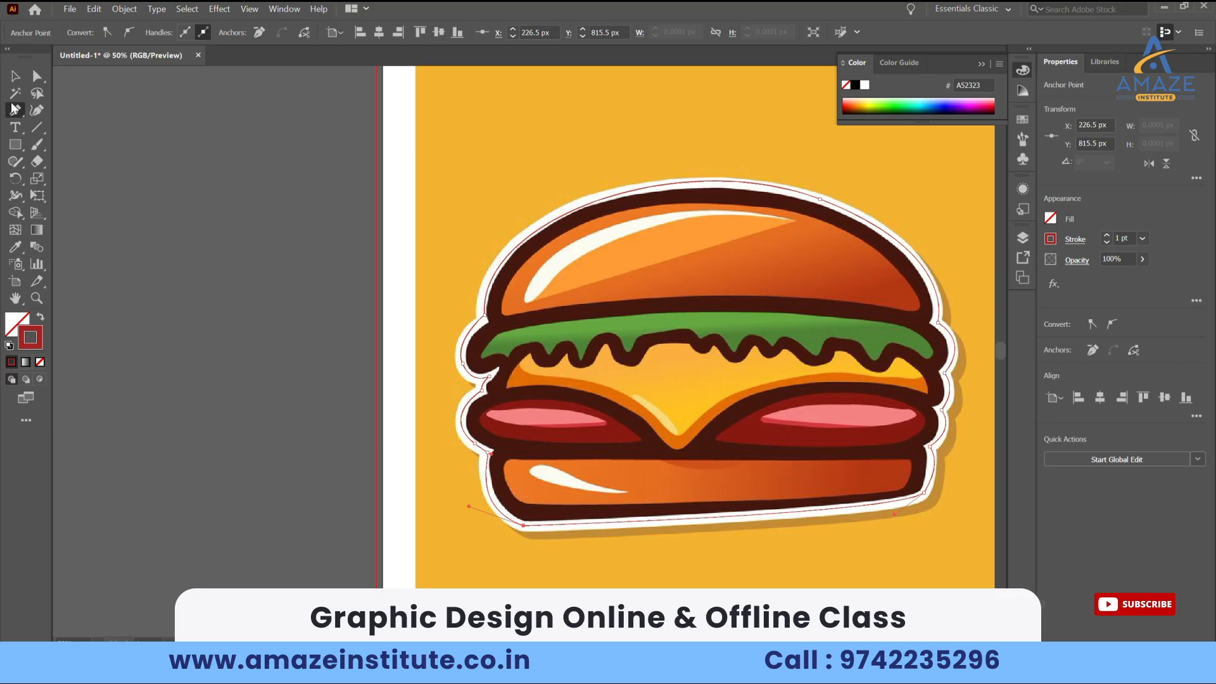
left_click(15, 76)
left_click(639, 261)
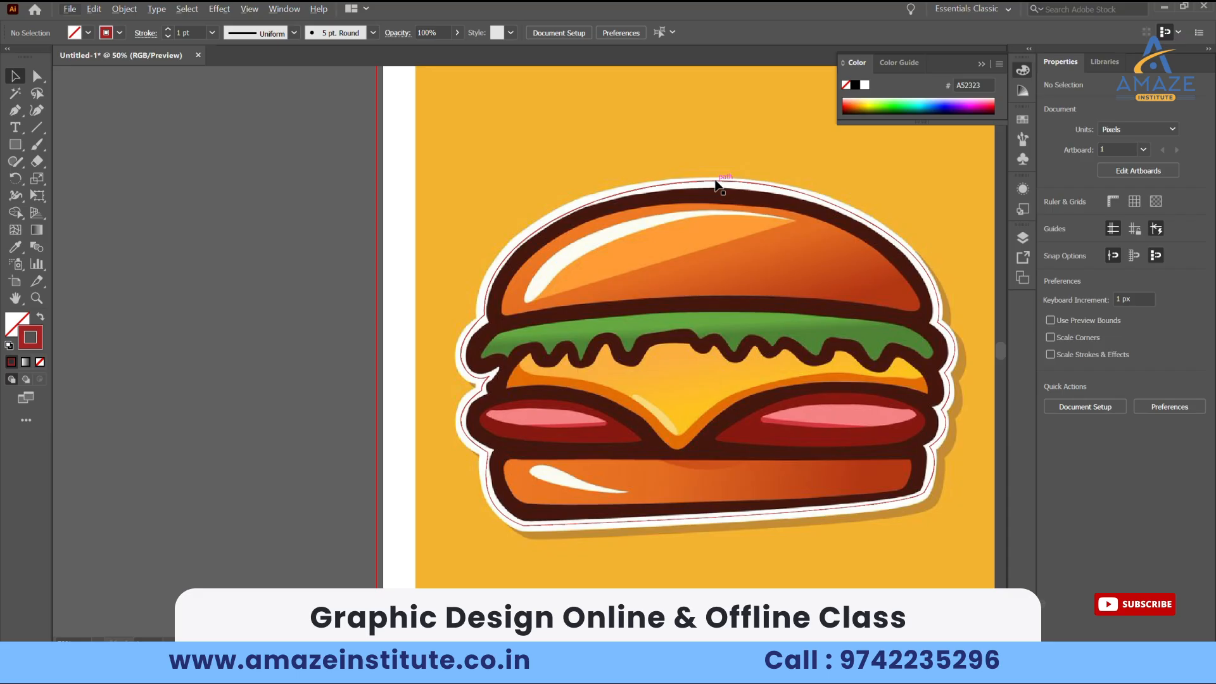
Examine the closed outline against the white border, especially along the bottom bun and its lower-left corner
scroll(731, 443, "up", 1)
left_click_drag(747, 402, 566, 418)
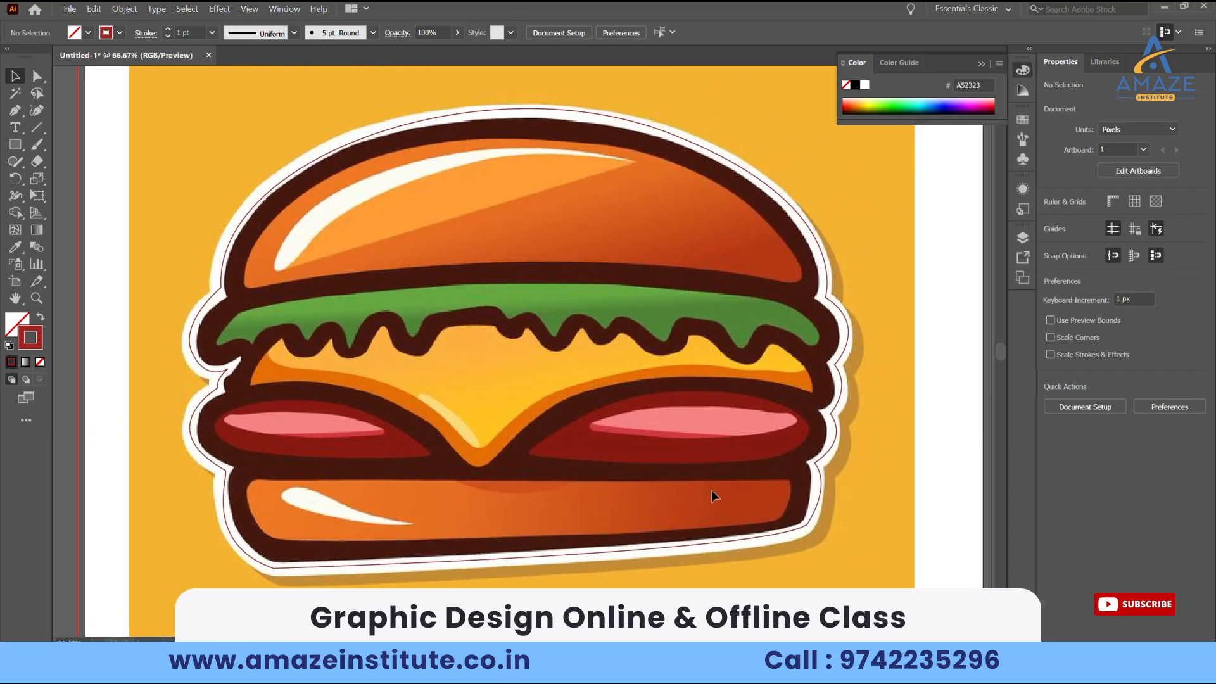
scroll(712, 489, "up", 1)
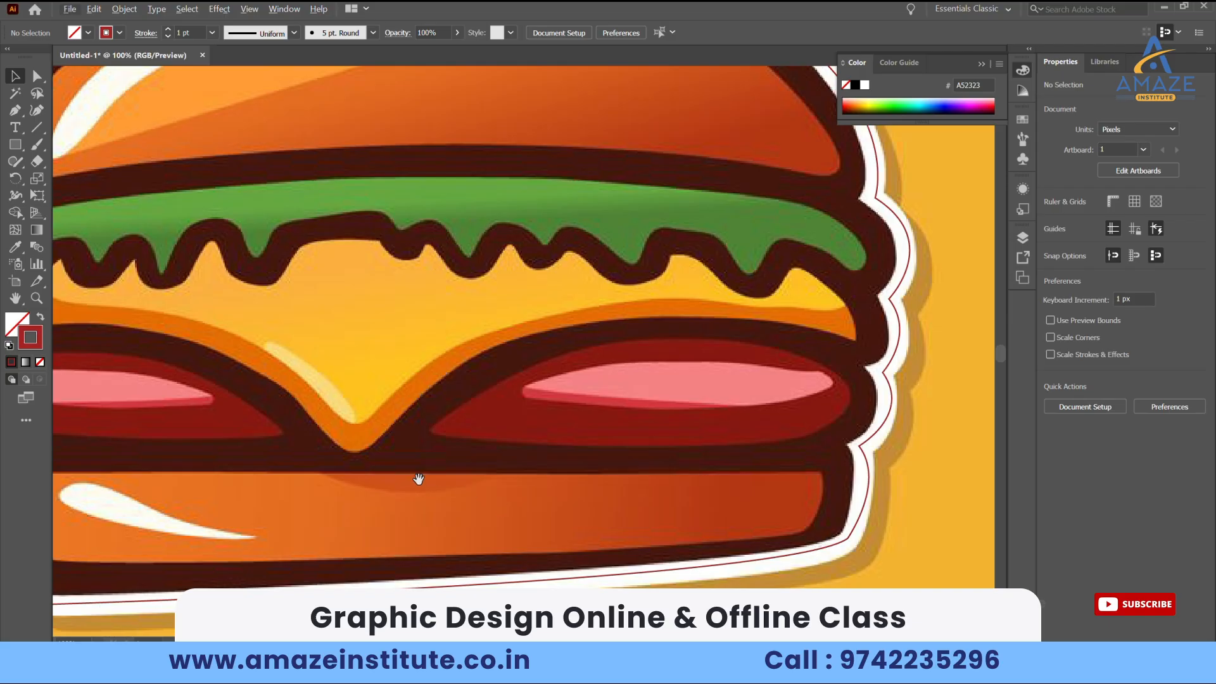
left_click_drag(415, 480, 539, 376)
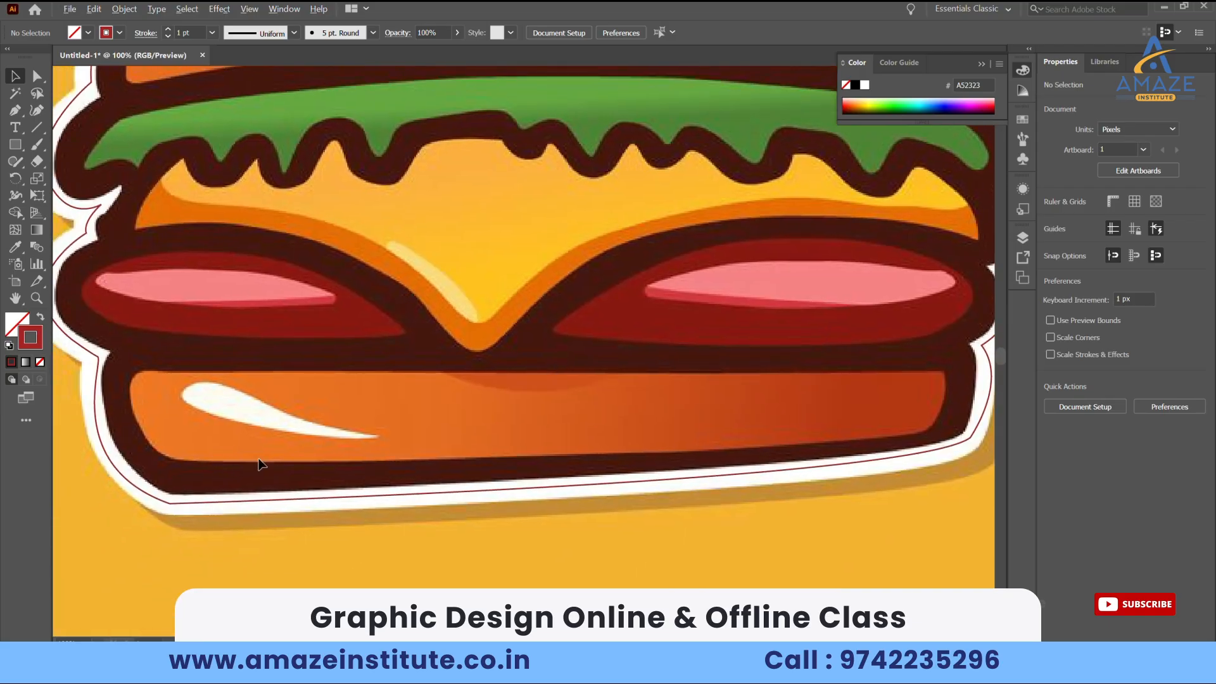
scroll(377, 471, "down", 1)
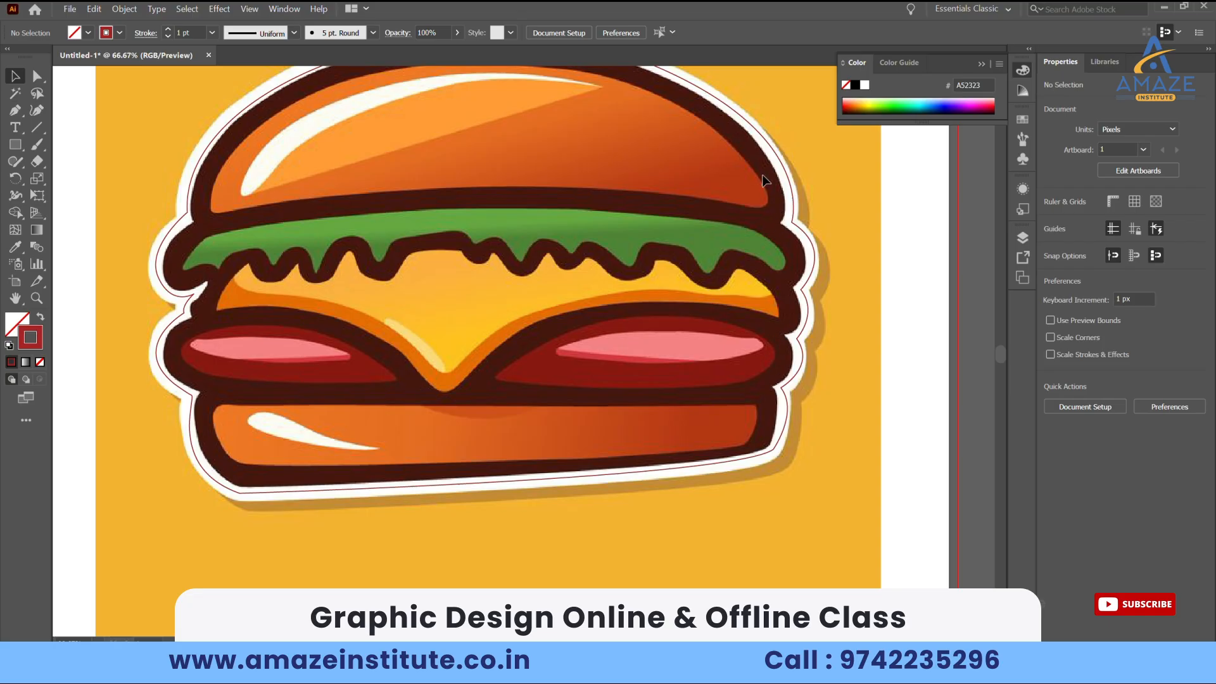
scroll(555, 399, "down", 1)
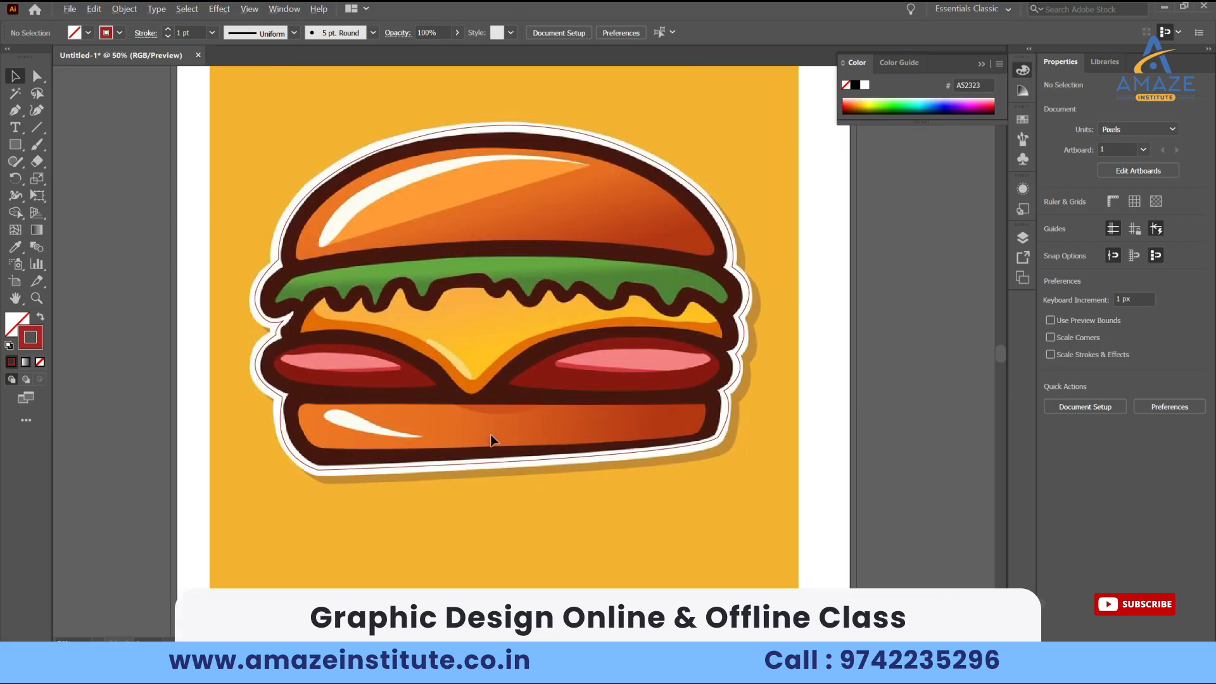
scroll(492, 437, "up", 2)
scroll(234, 485, "up", 1)
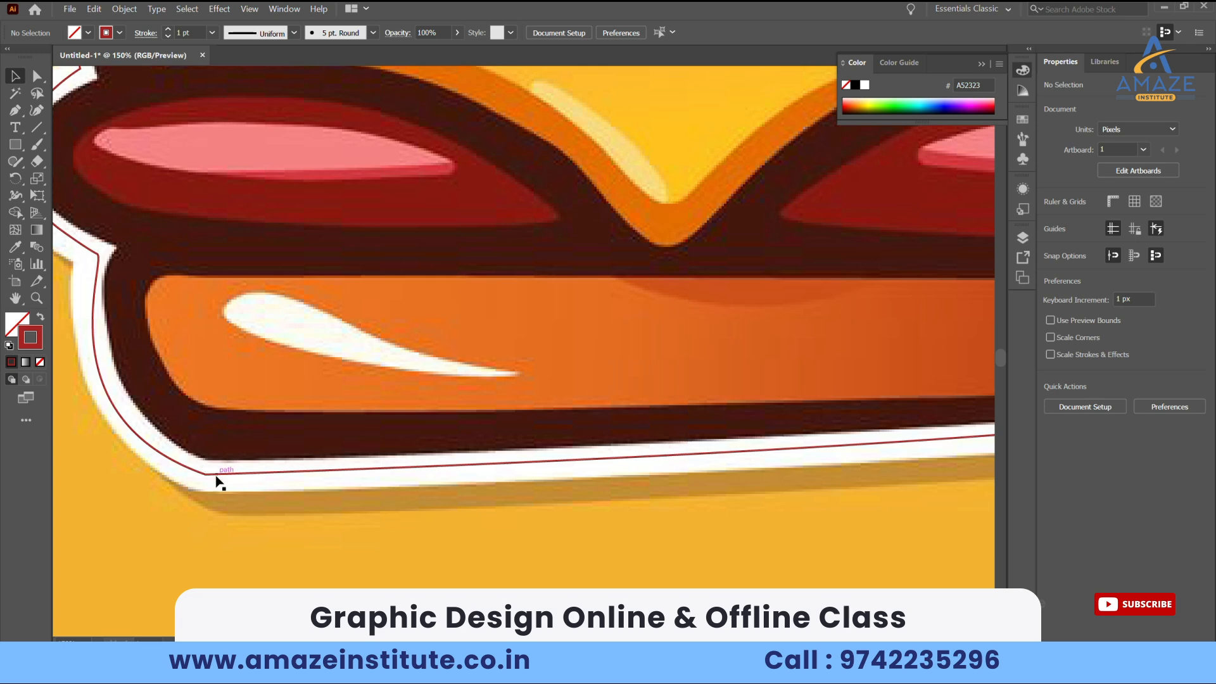
scroll(216, 483, "up", 1)
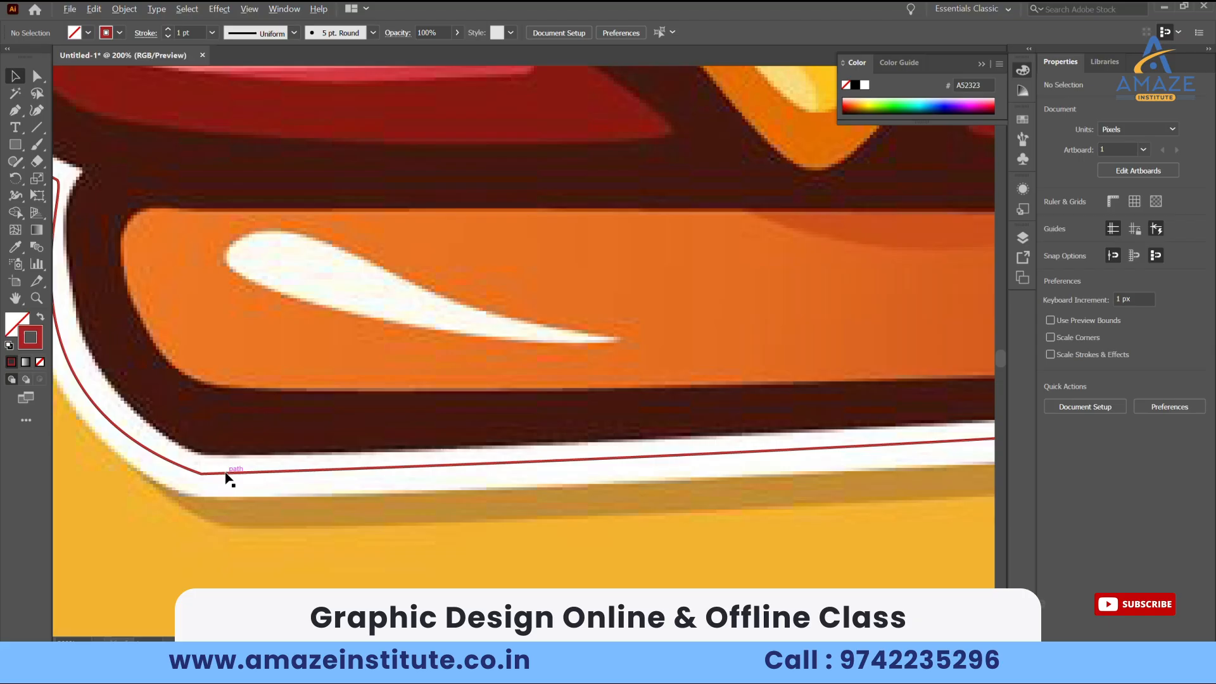
scroll(226, 479, "down", 2)
left_click_drag(326, 440, 240, 480)
scroll(179, 528, "down", 1)
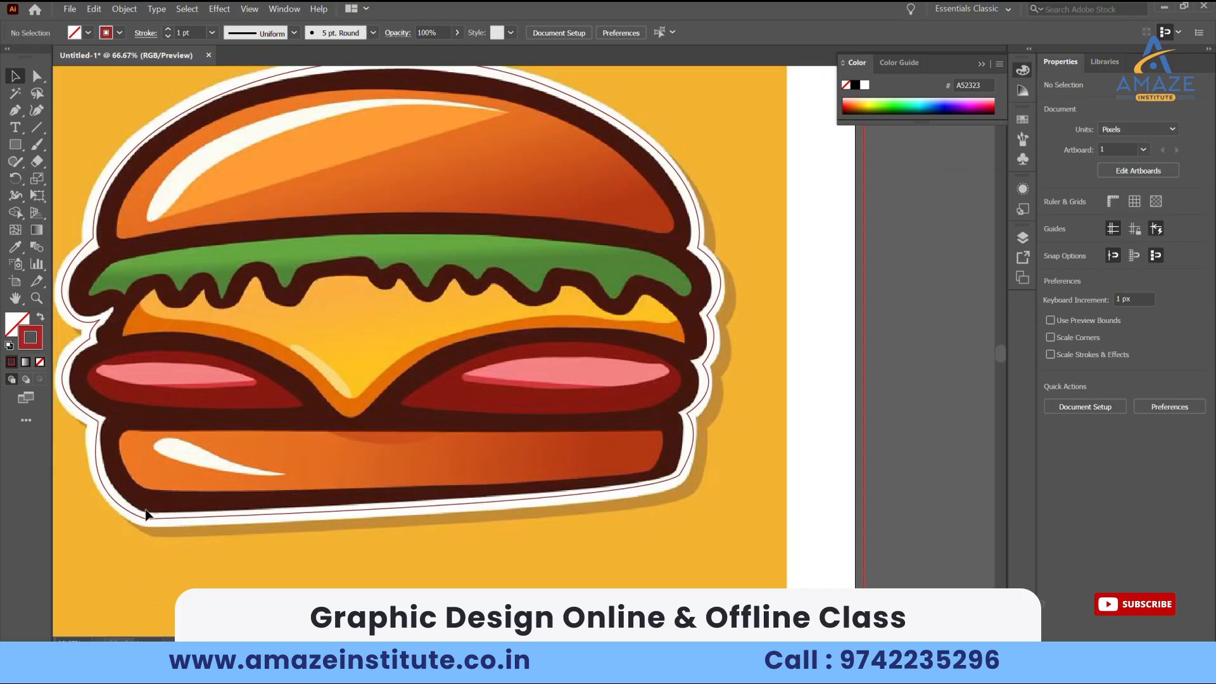
scroll(145, 514, "up", 7)
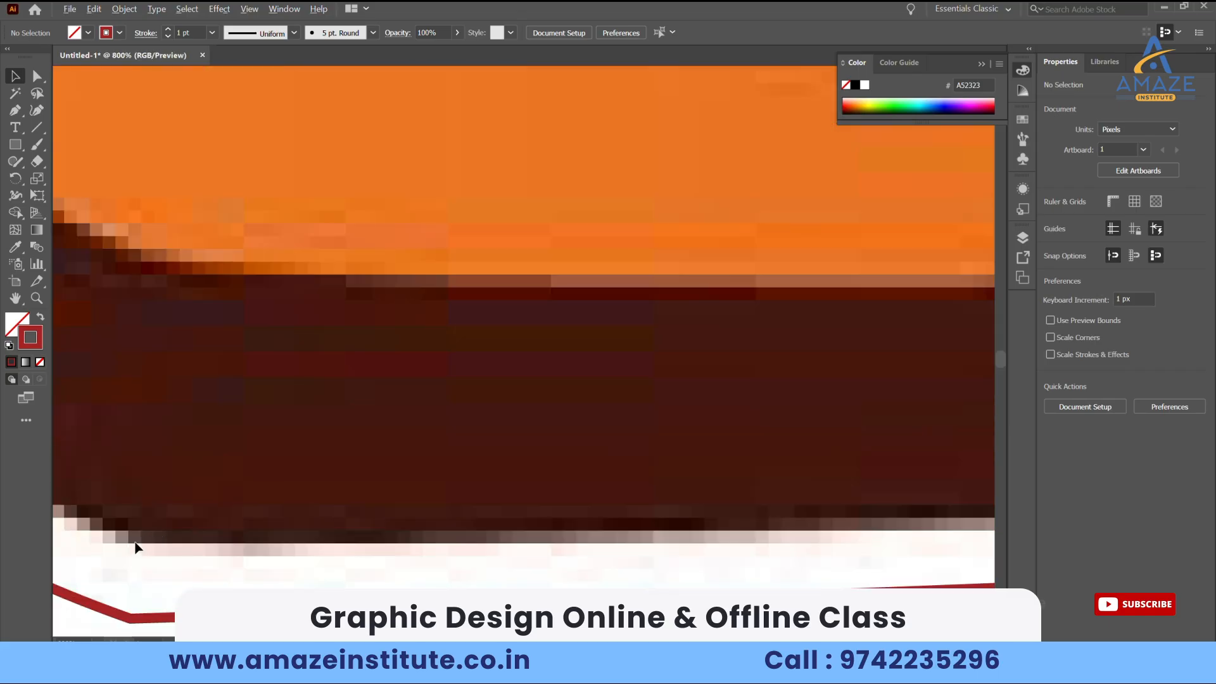
scroll(135, 547, "down", 4)
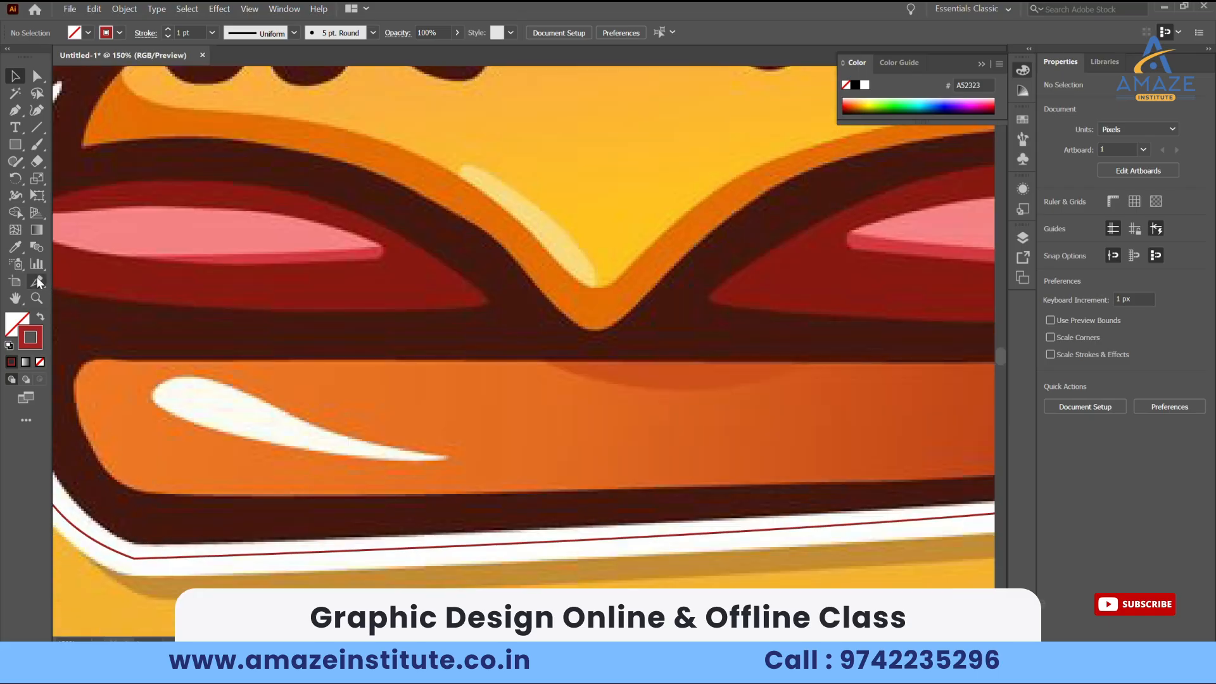
Set the stroke colour to blue 343DAD
double_click(29, 343)
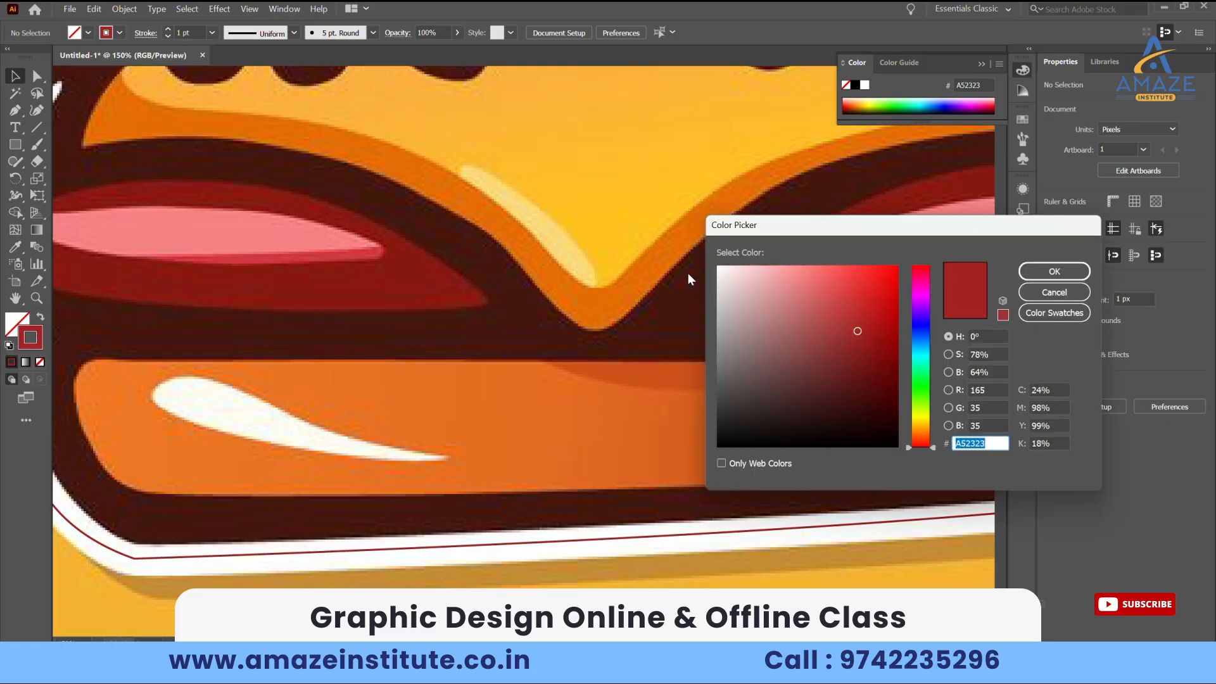
left_click(918, 329)
left_click(844, 325)
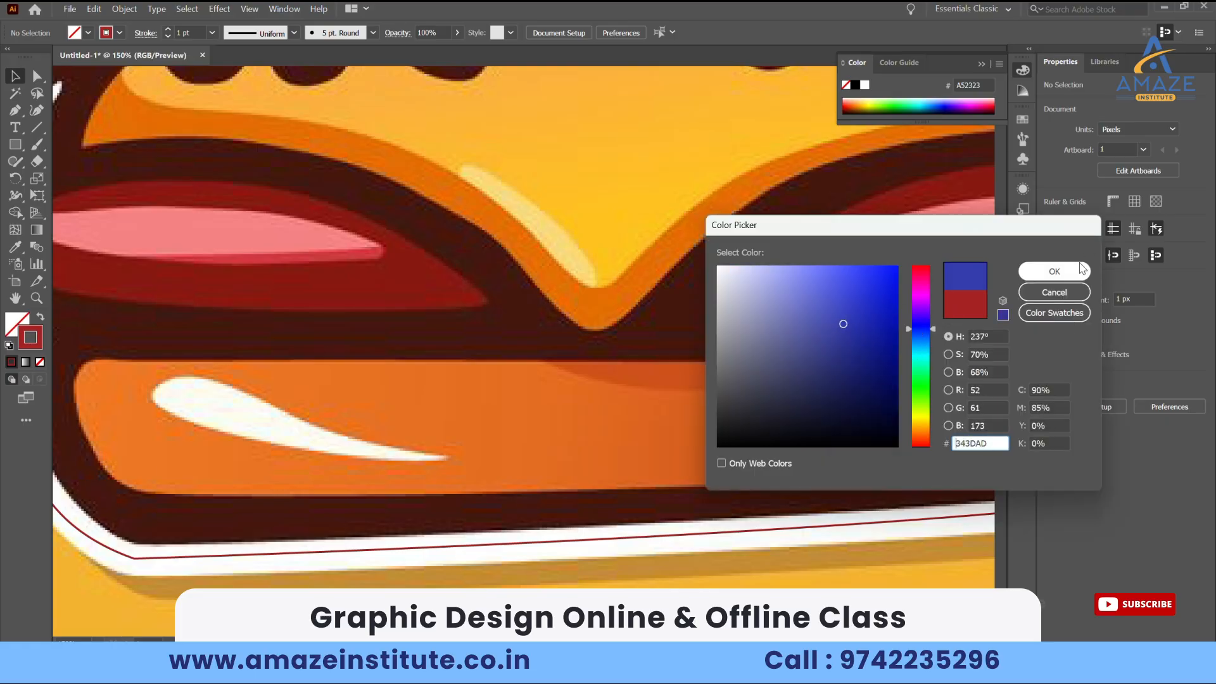
left_click(1055, 271)
Start a new Pen path at the lower-left corner of the bottom bun's brown outline and curve it along the bottom edge to the lower-right corner
scroll(529, 421, "down", 2)
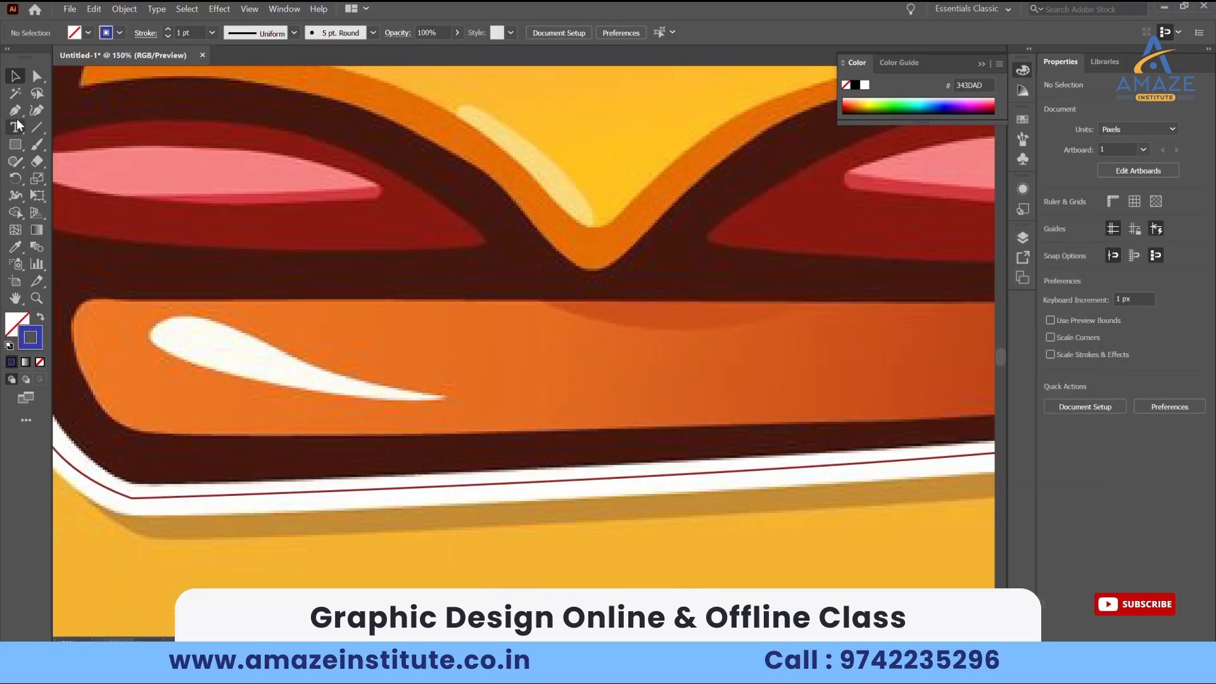
left_click(15, 110)
scroll(386, 378, "down", 1)
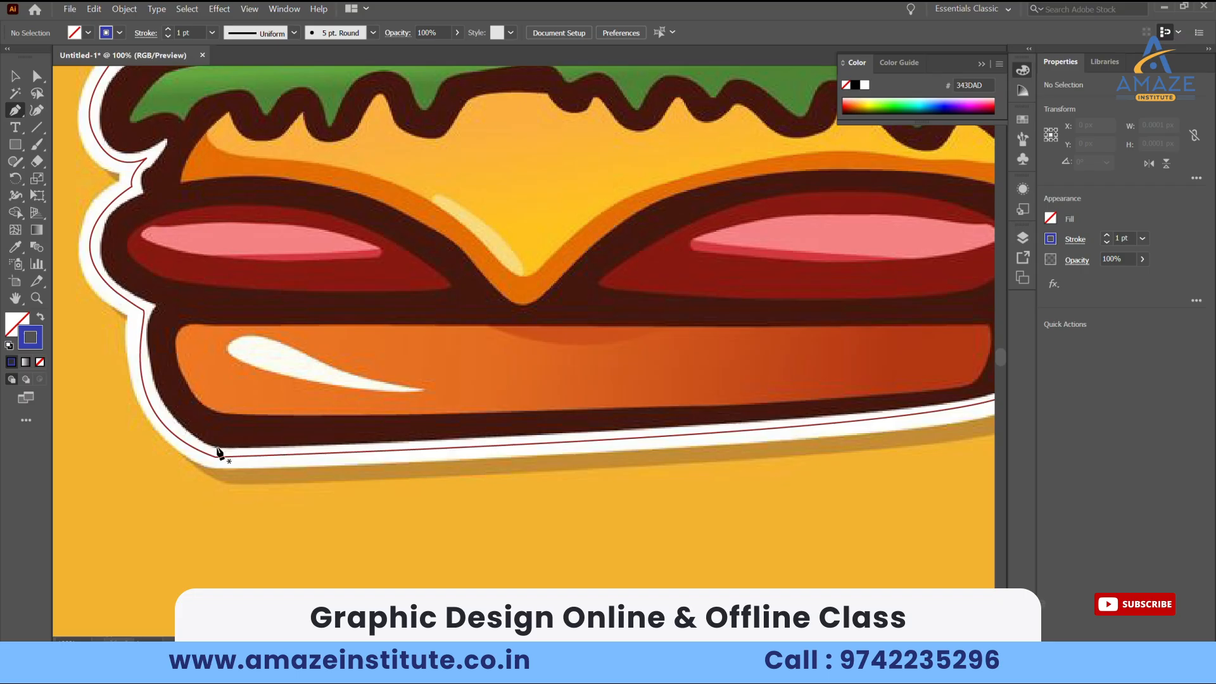
scroll(218, 451, "up", 4)
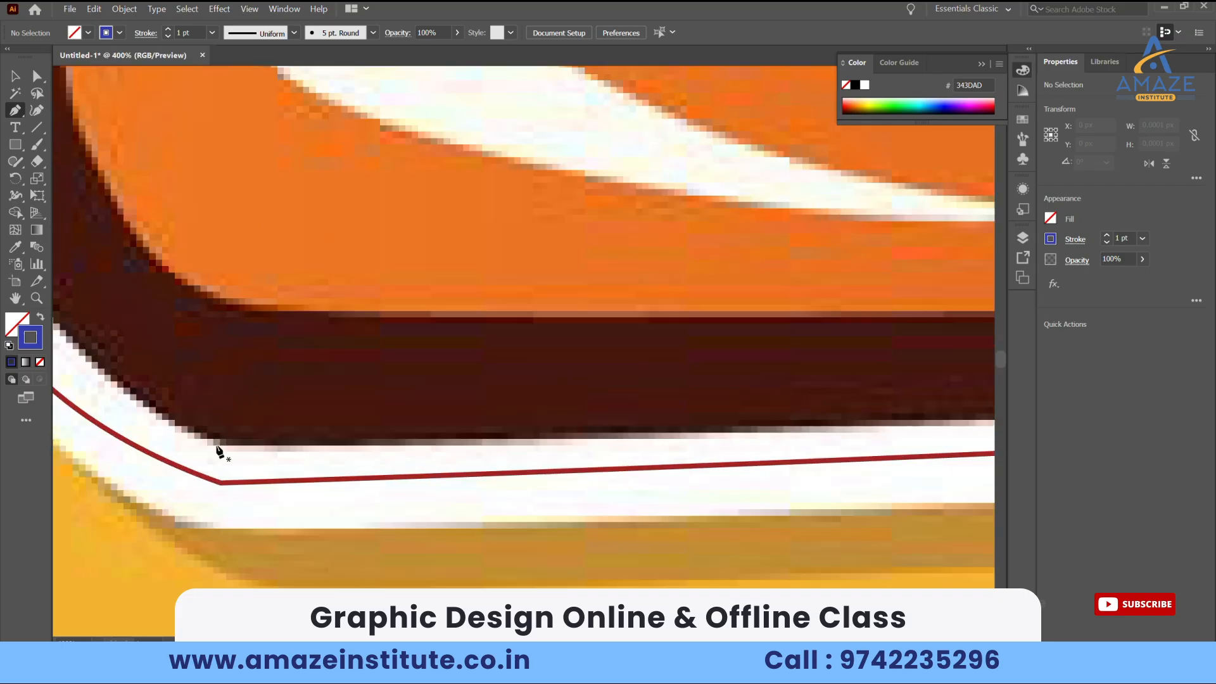
left_click(219, 448)
scroll(263, 454, "down", 4)
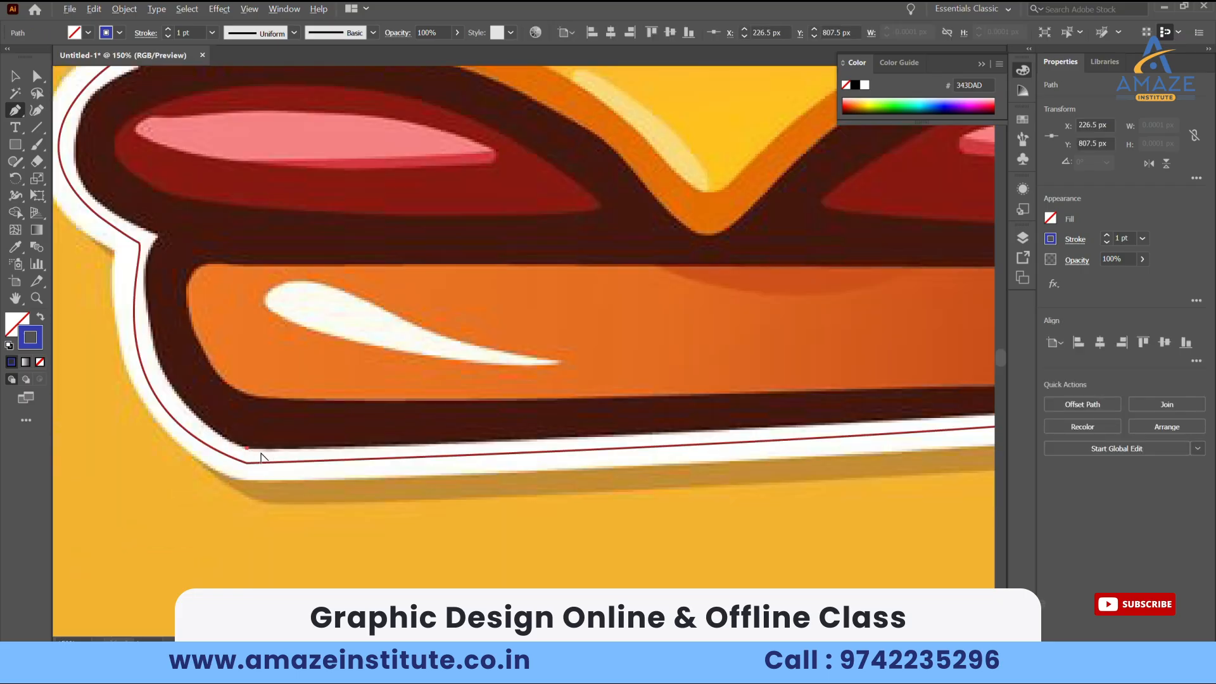
scroll(280, 434, "down", 3)
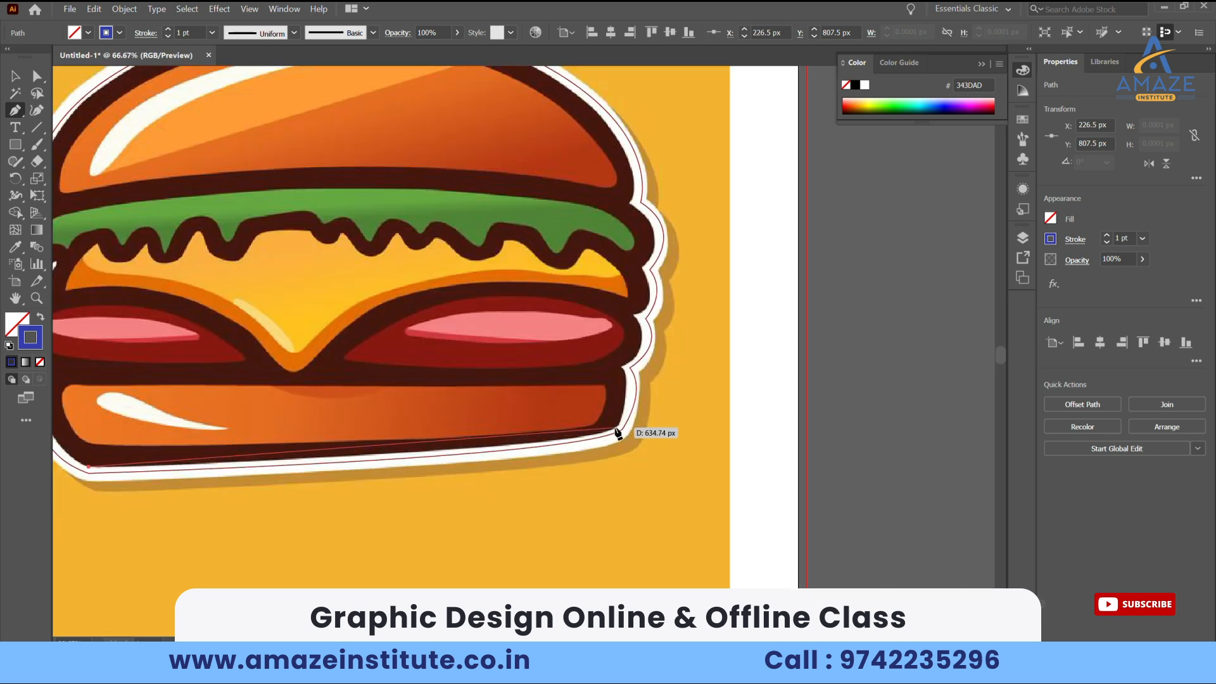
left_click_drag(616, 430, 700, 398)
Retract the lower-right anchor's handle, curve the path up the bottom bun's right end to the patty notch, and retract that anchor's handle
scroll(339, 449, "up", 6)
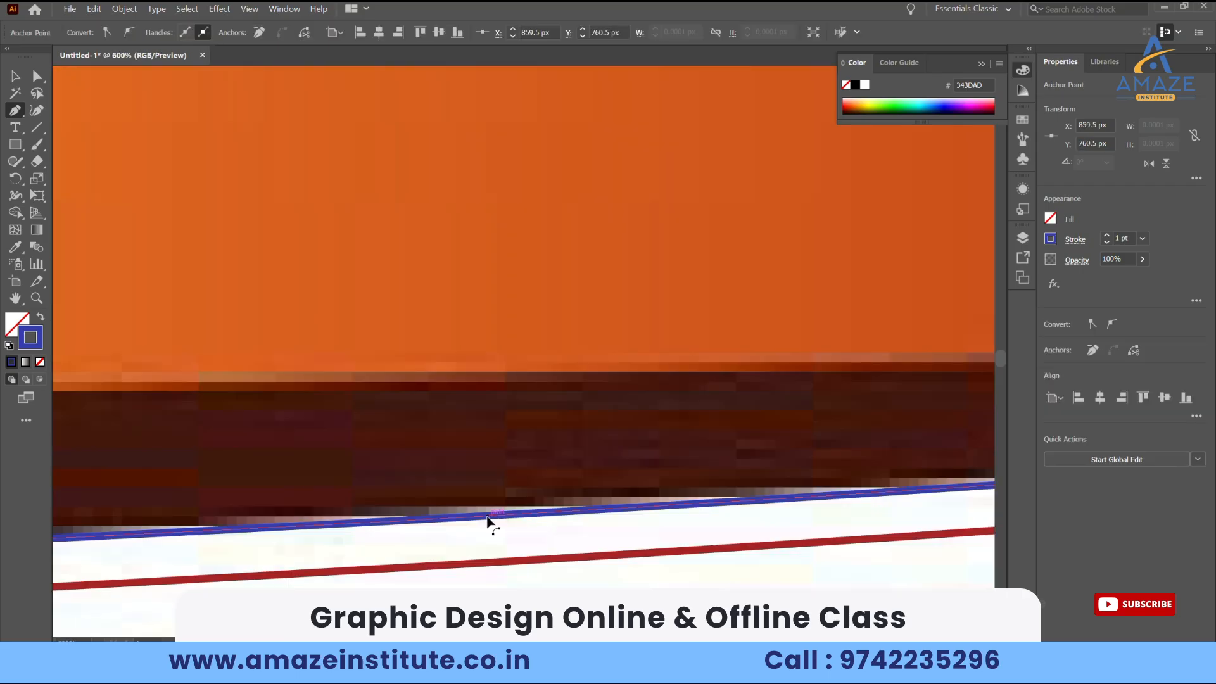
scroll(491, 519, "down", 4)
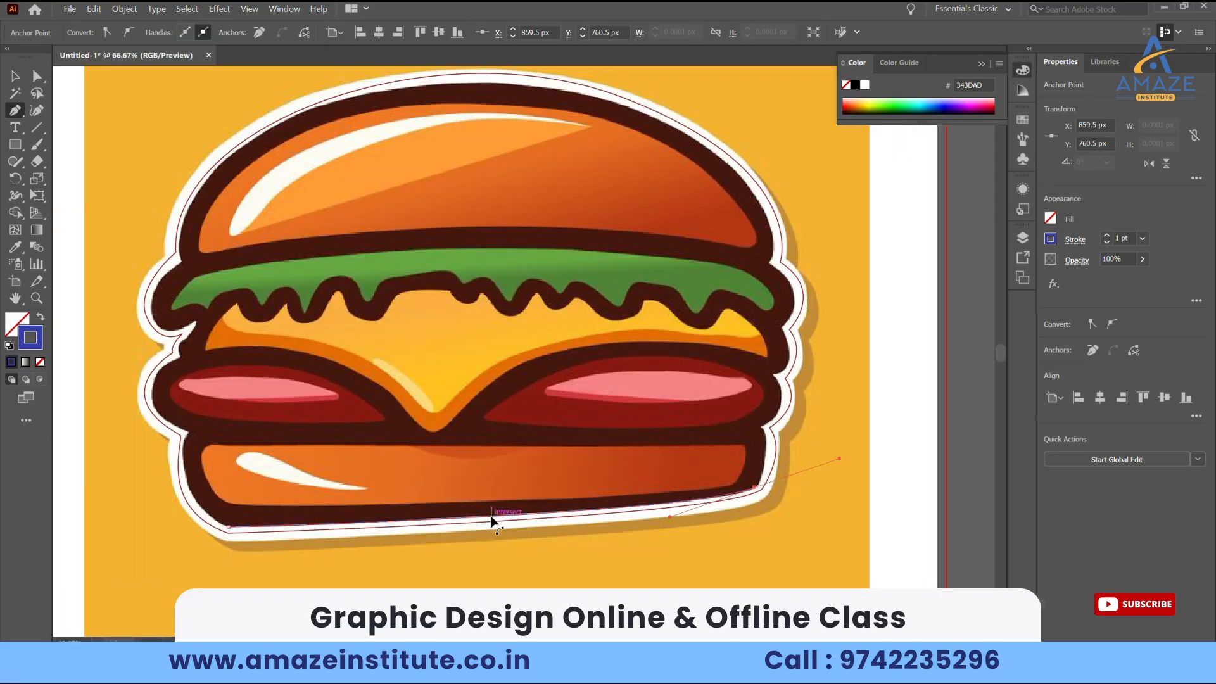
scroll(774, 467, "up", 2)
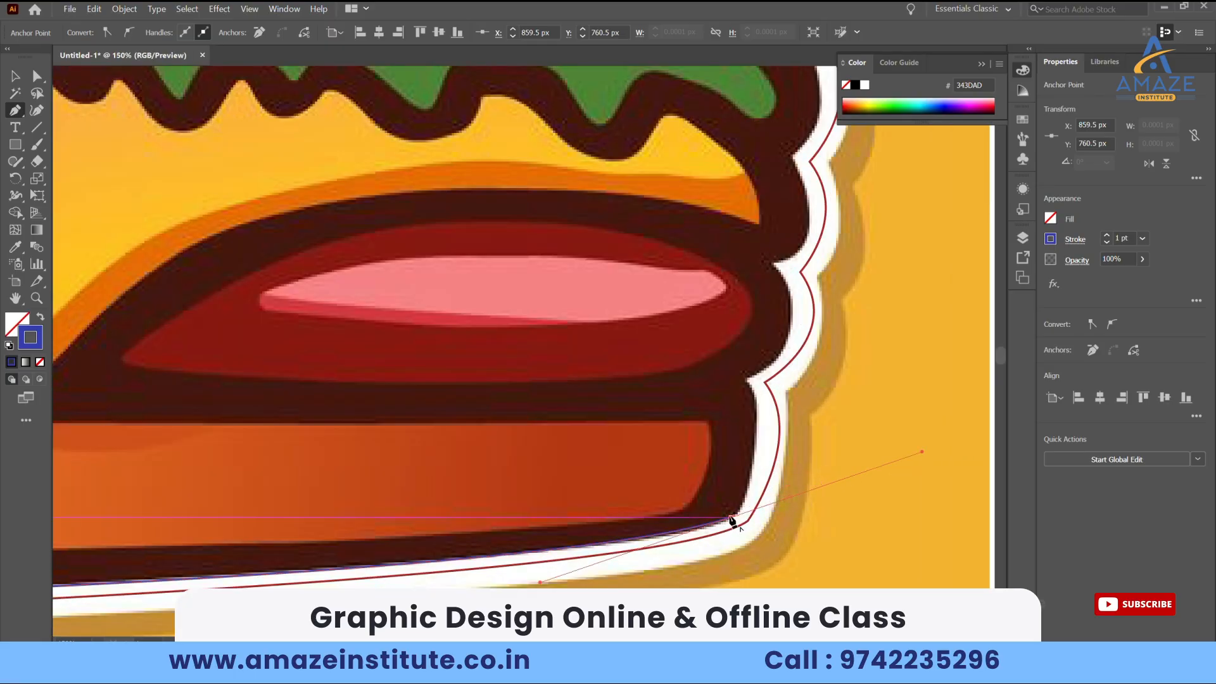
left_click(731, 521)
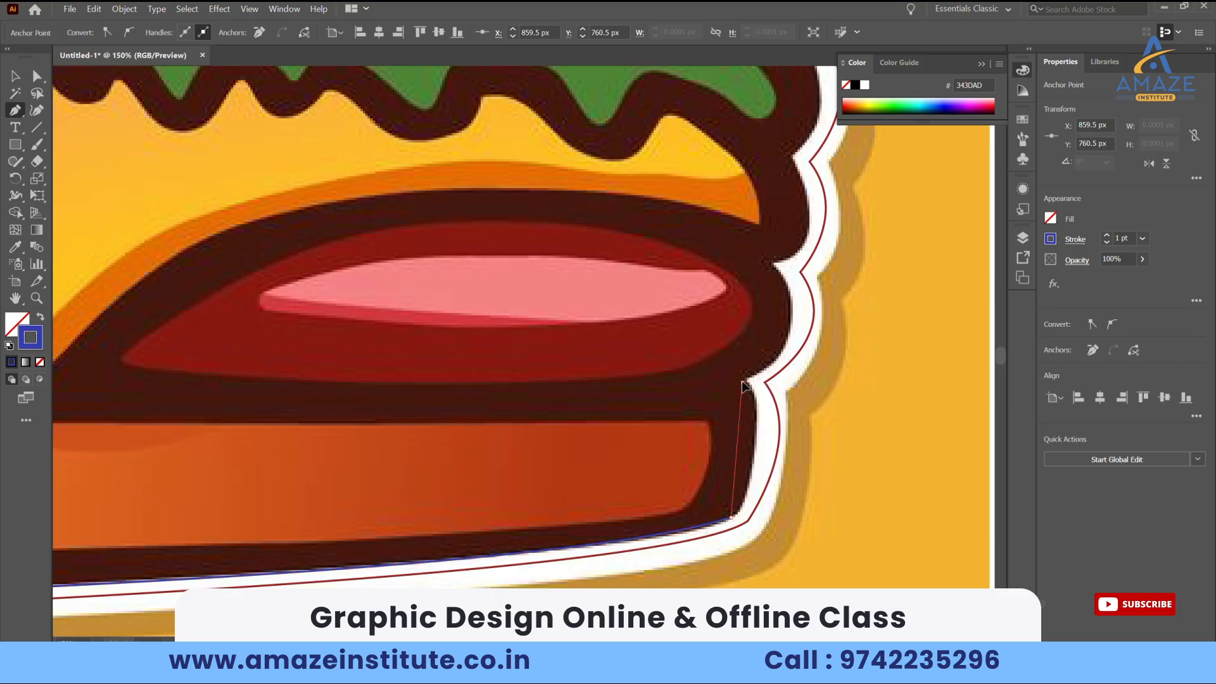
left_click_drag(754, 386, 708, 320)
left_click(743, 383)
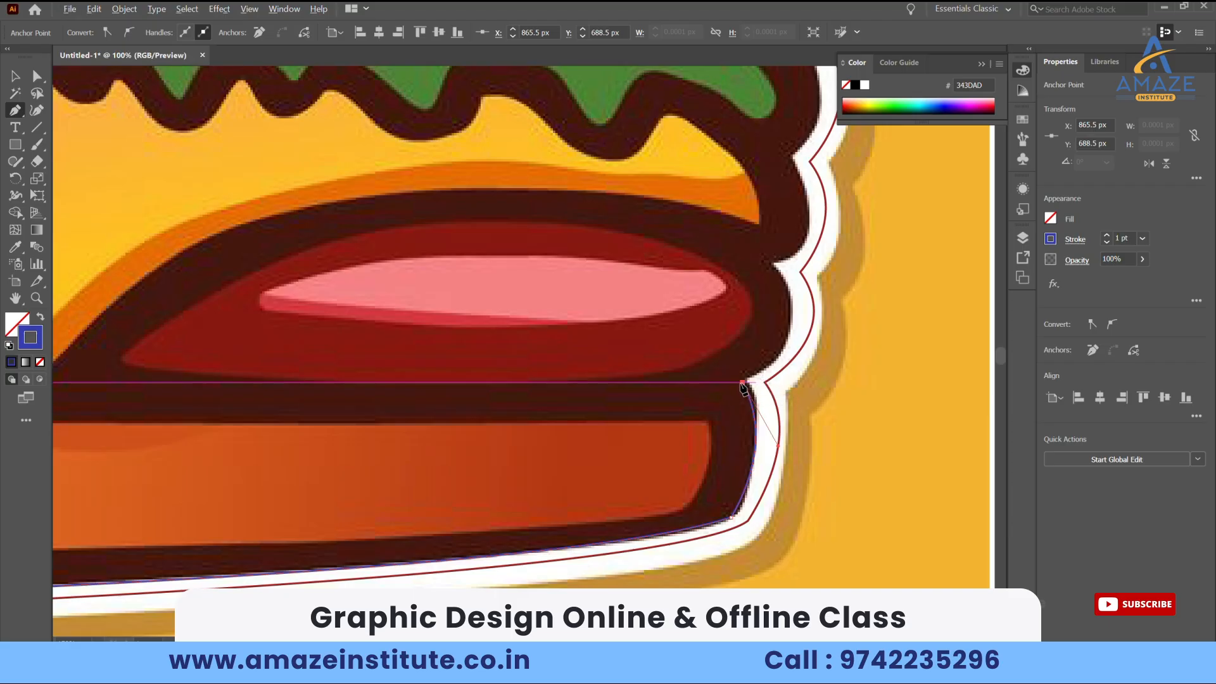
Stop drawing and deselect the blue bottom bun path, leaving it open at the right notch
scroll(743, 384, "down", 2)
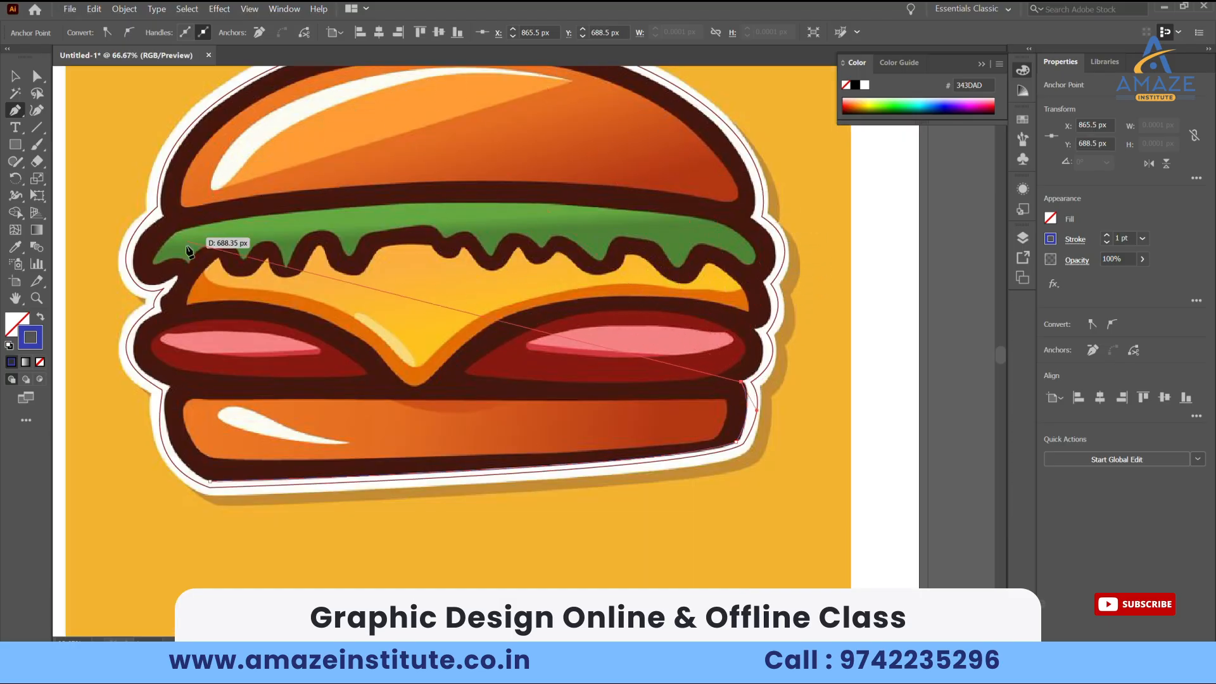
left_click(211, 485)
left_click(14, 78)
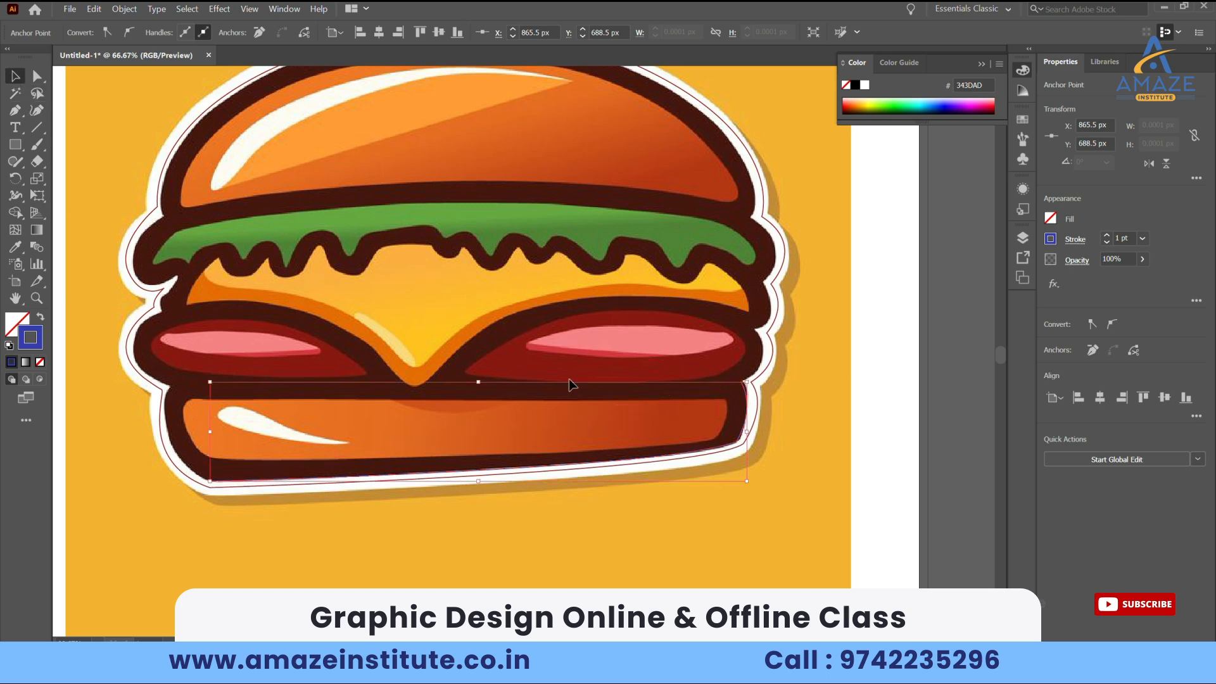
left_click(860, 419)
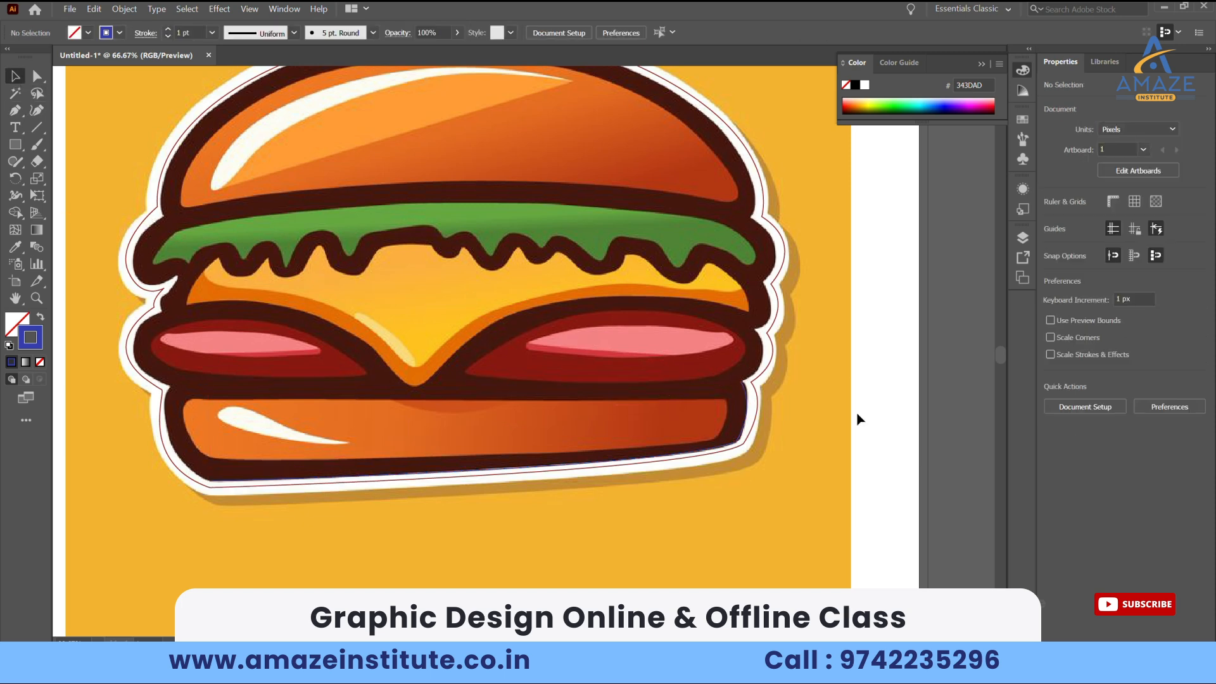
Select the red outer outline and the blue path in turn, and examine the artwork from the bottom bun up to the top bun
left_click(757, 394)
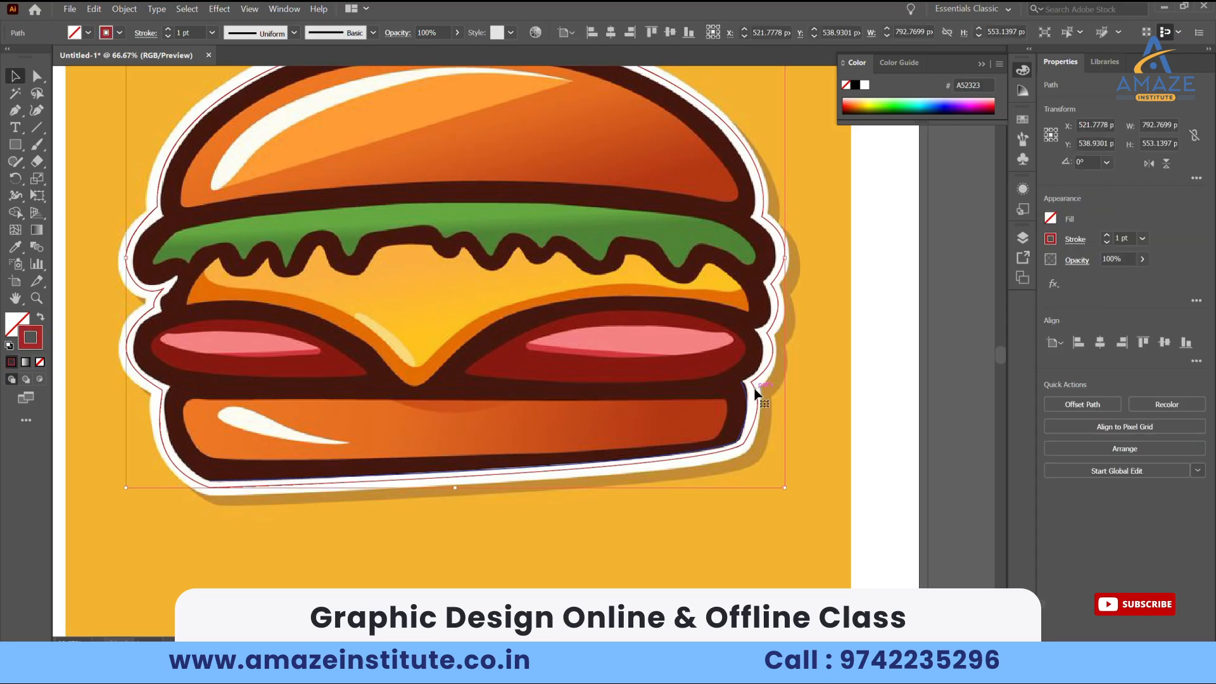
scroll(271, 469, "up", 2)
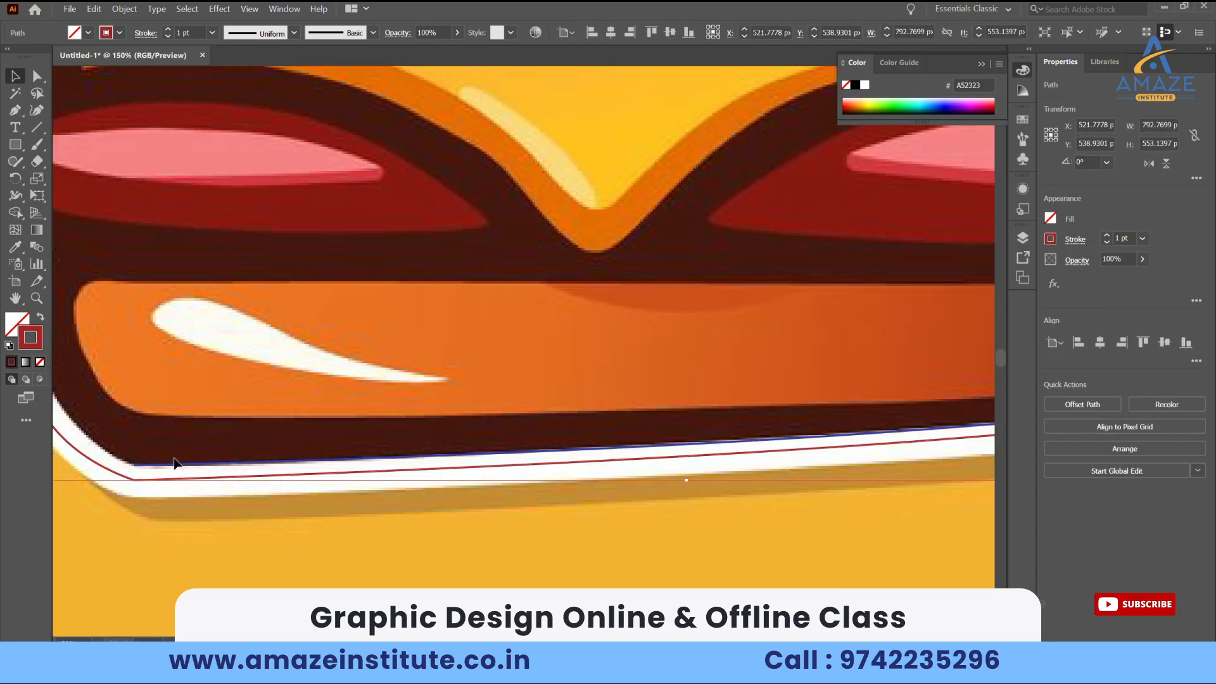
left_click(176, 465)
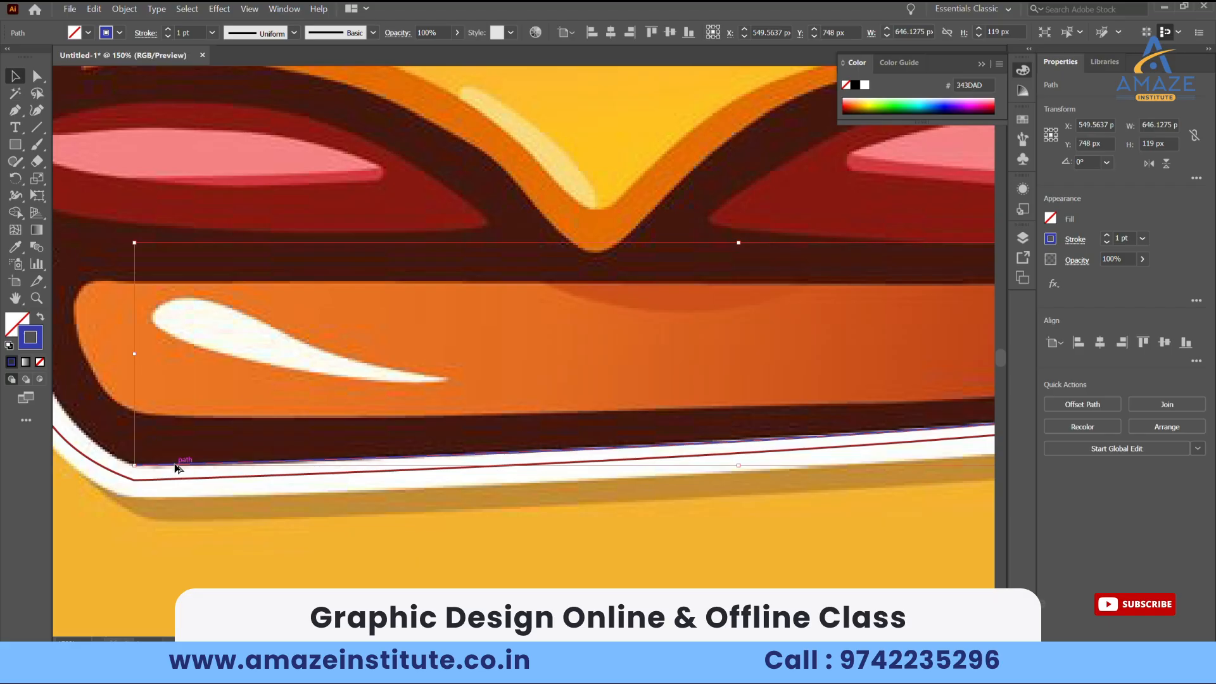
scroll(176, 464, "down", 2)
left_click_drag(225, 264, 307, 537)
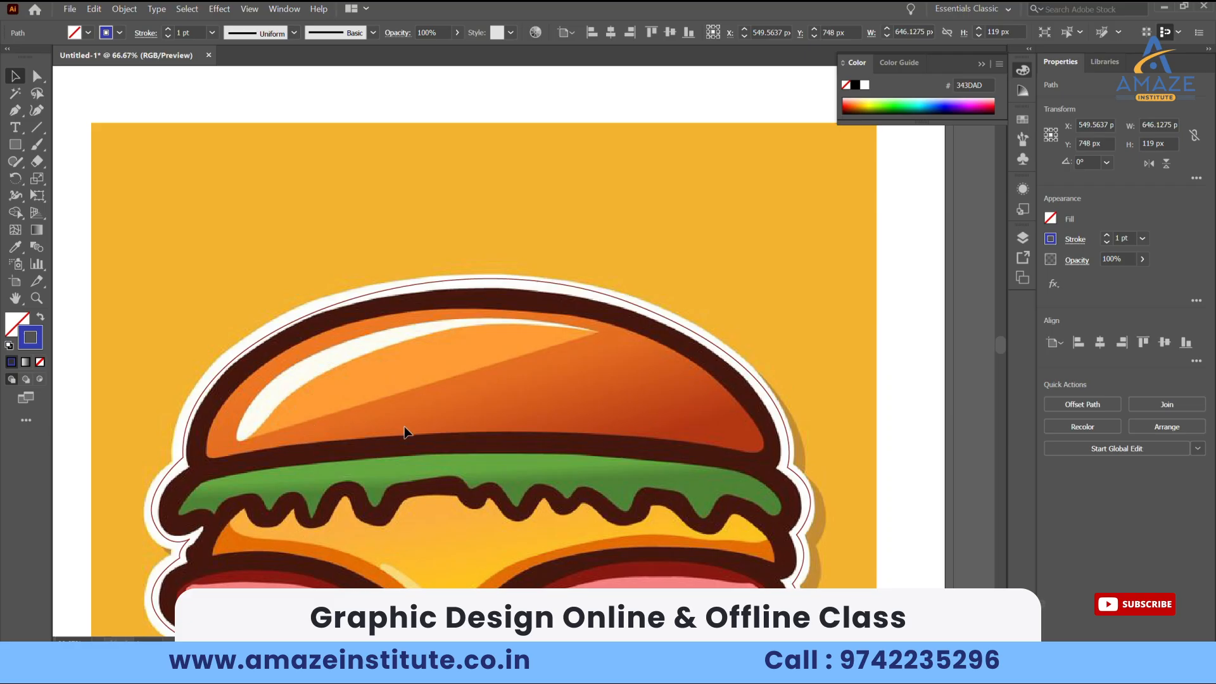
scroll(277, 365, "up", 1)
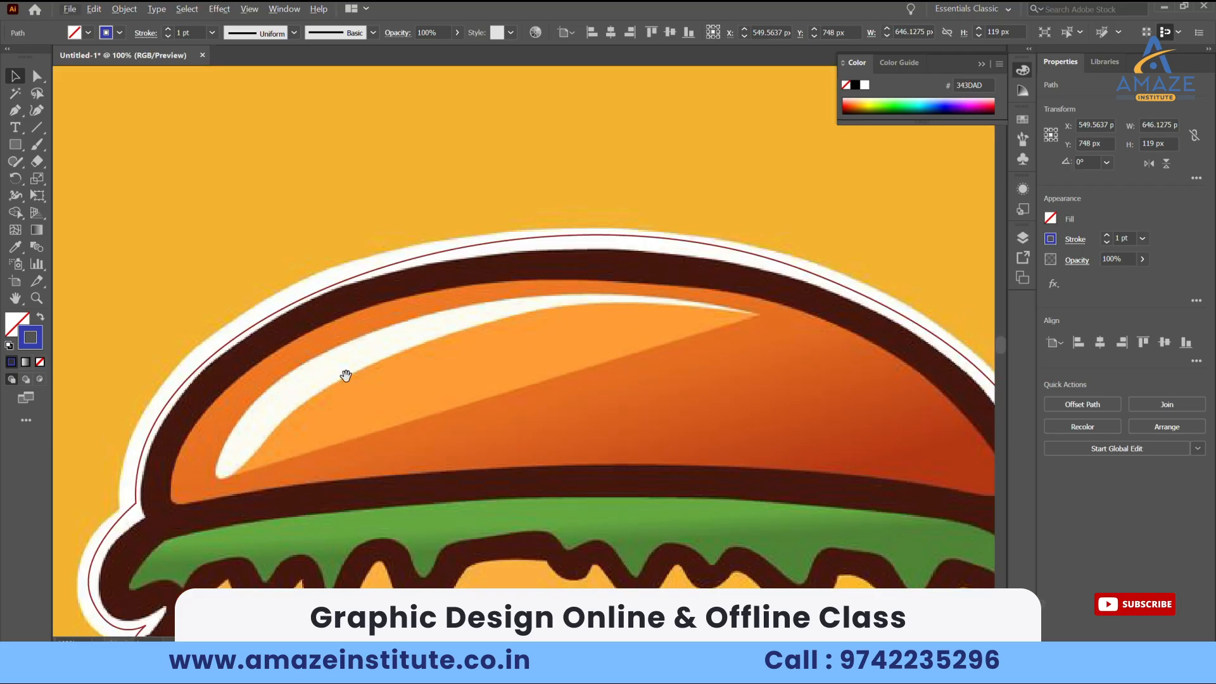
left_click_drag(343, 374, 277, 384)
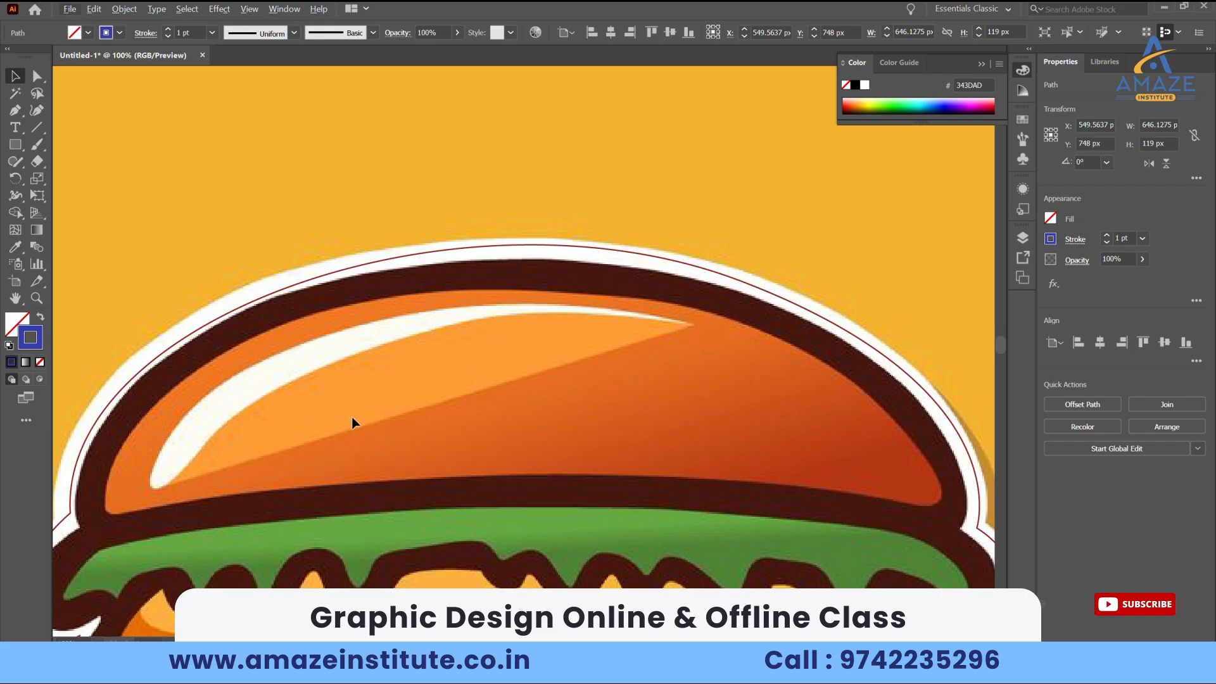
scroll(353, 421, "down", 5)
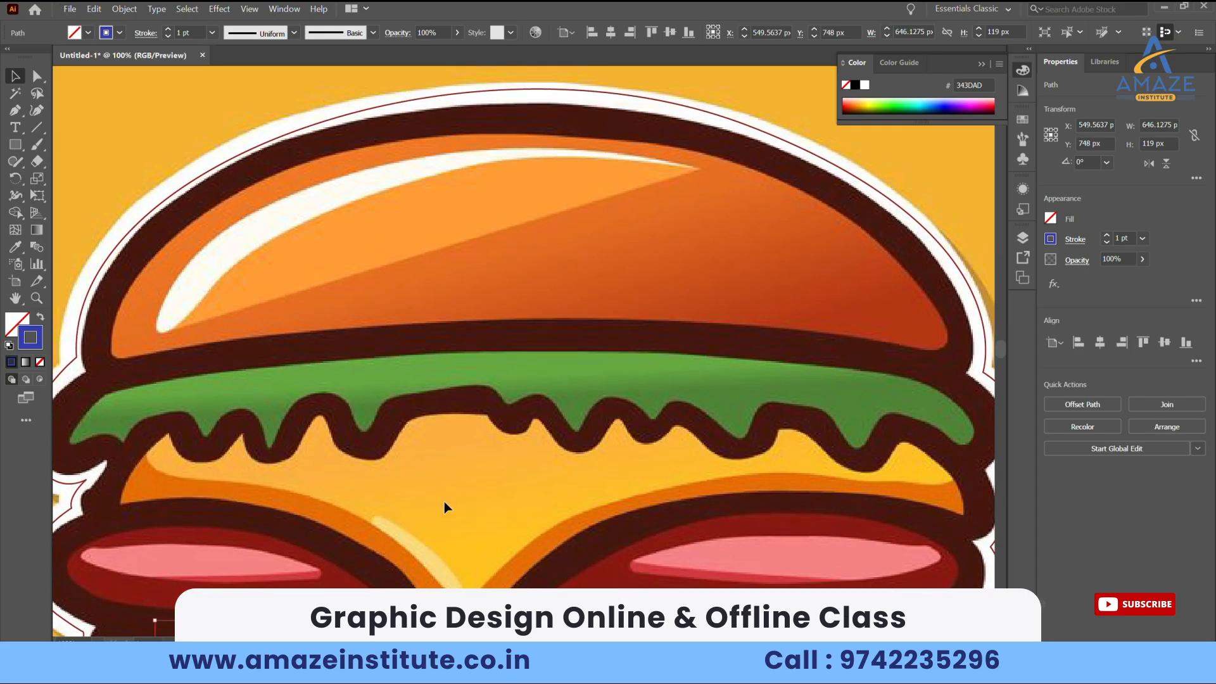
scroll(443, 502, "down", 4)
scroll(470, 306, "up", 1)
left_click_drag(470, 306, 465, 450)
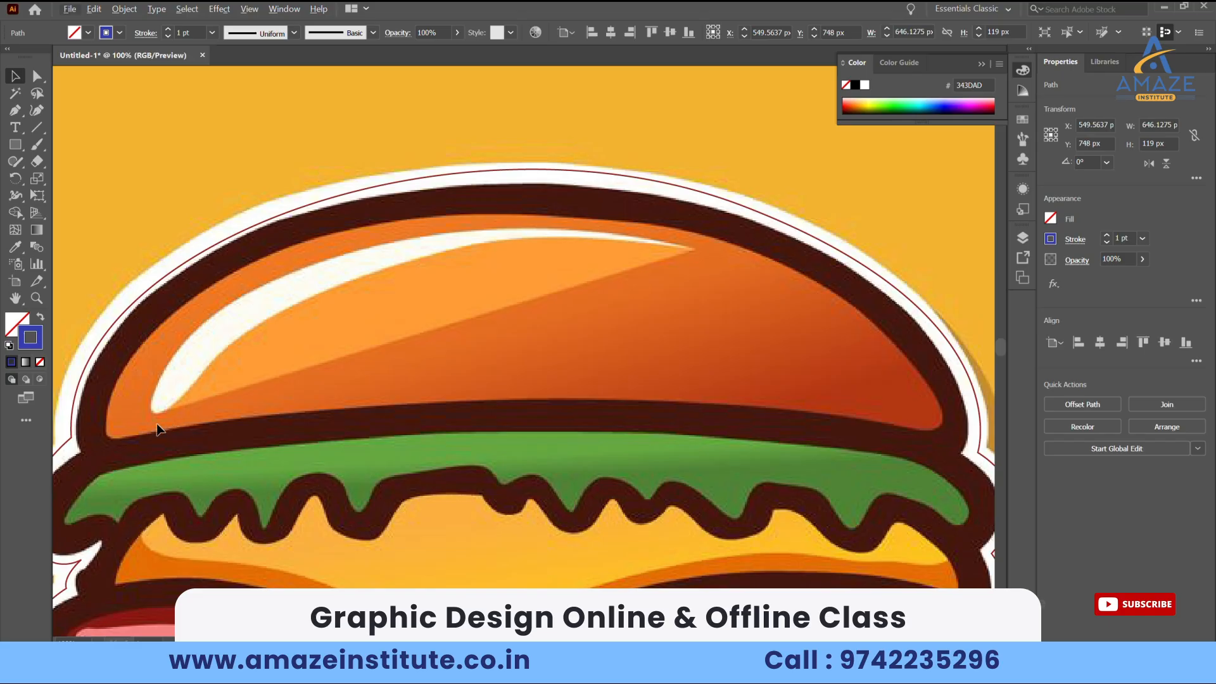
Start a Pen path at the orange top bun's lower-left corner, curve it to the middle of the lower edge, and retract the handle
key("p")
left_click(112, 439)
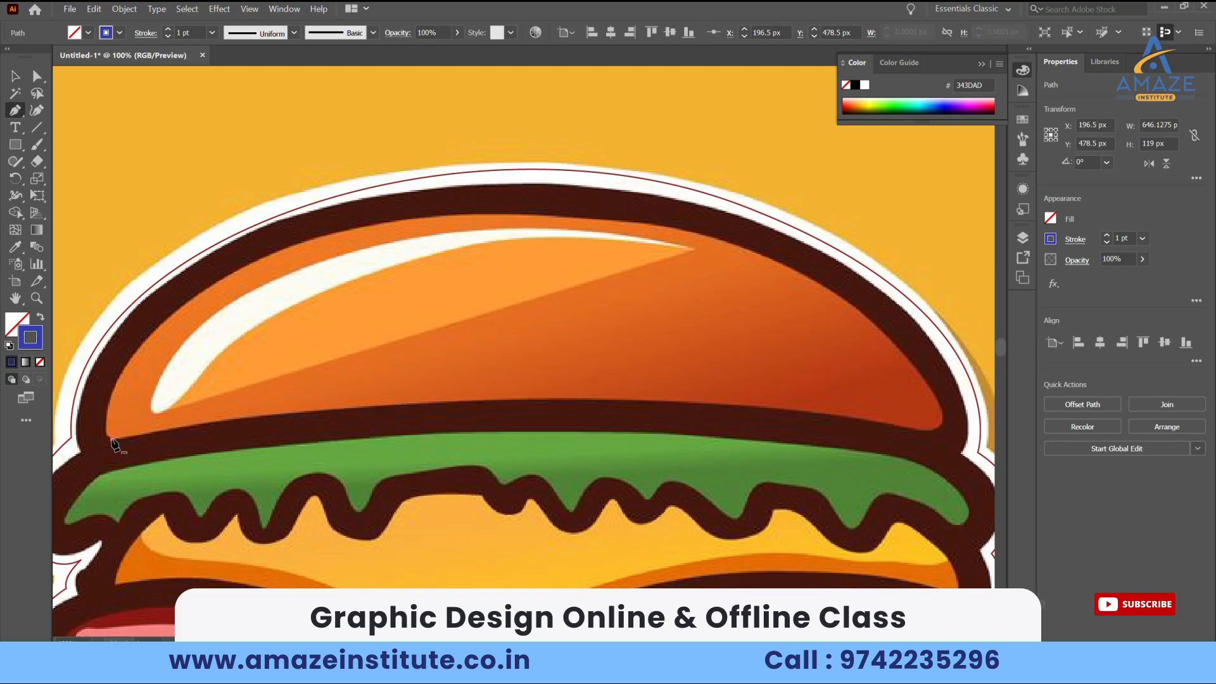
left_click(530, 400)
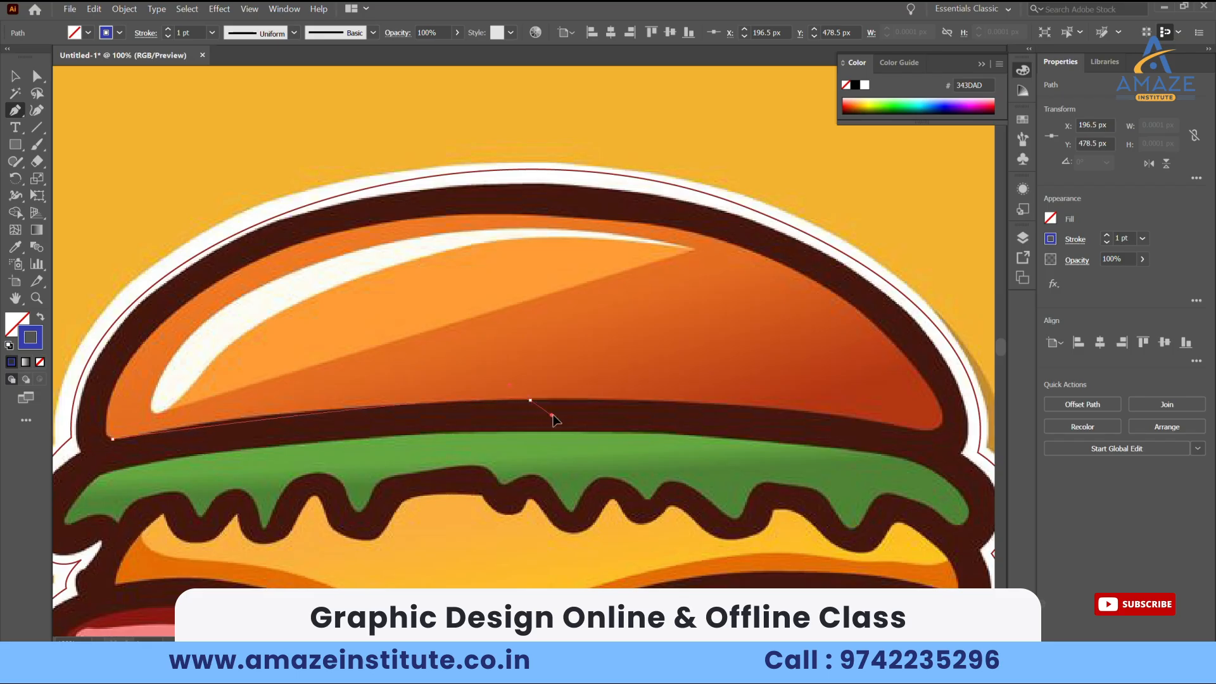
left_click_drag(645, 411, 668, 413)
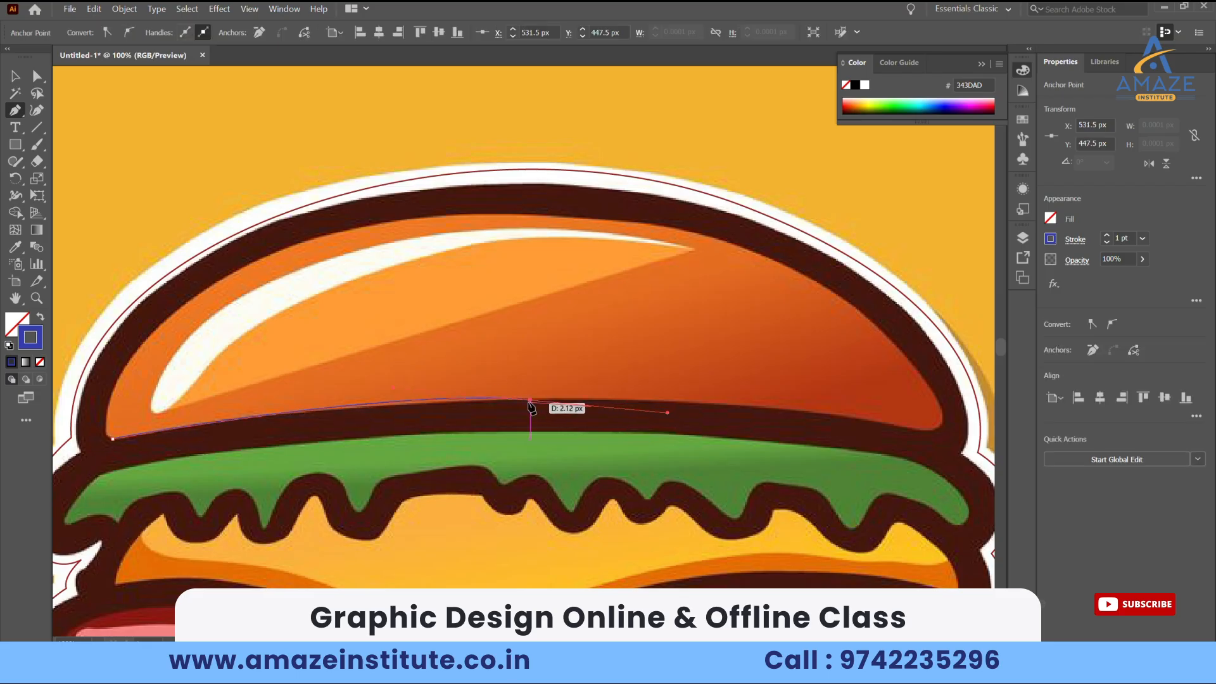
scroll(651, 412, "up", 2)
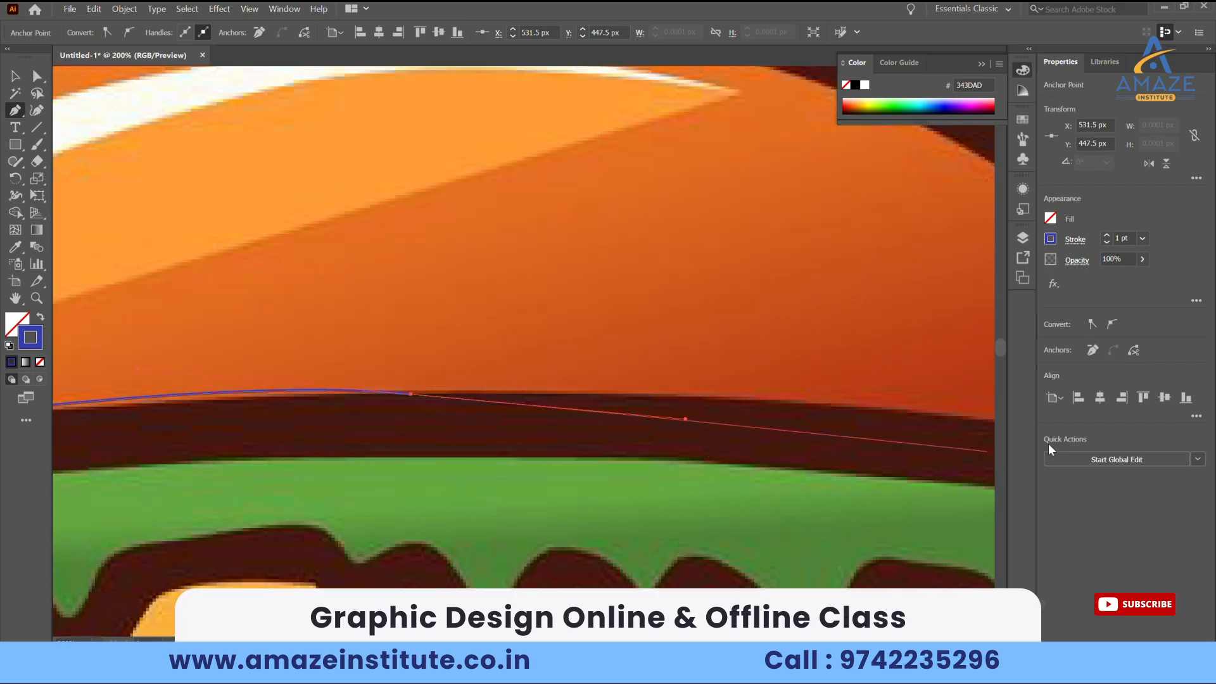
left_click(411, 394)
Try to curve the path along the top bun's lower edge to its lower-right corner, and undo the anchor
scroll(413, 399, "down", 2)
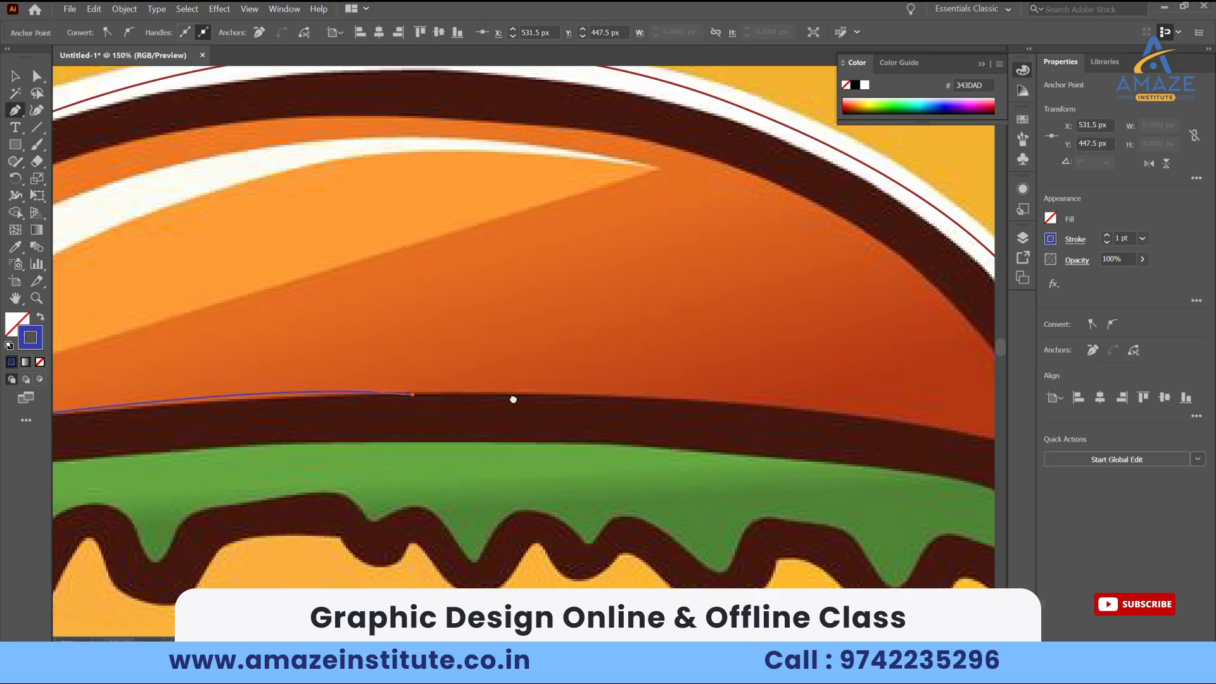
scroll(431, 452, "up", 1)
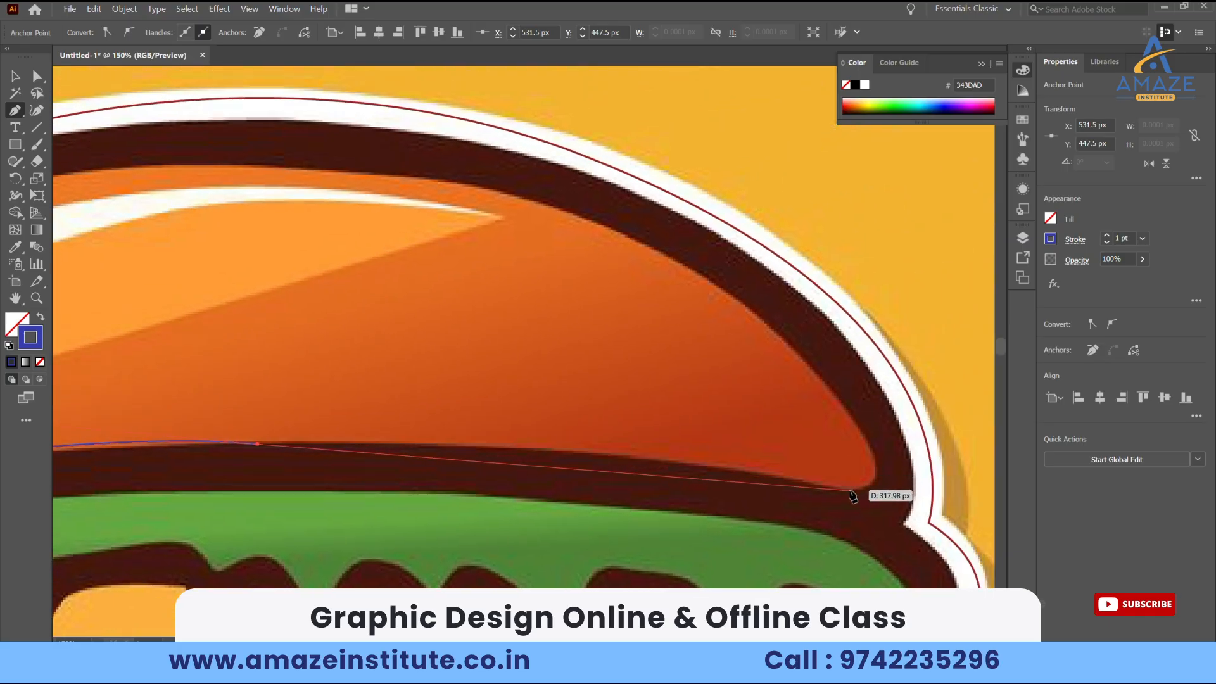
left_click_drag(850, 491, 988, 524)
scroll(720, 483, "down", 4)
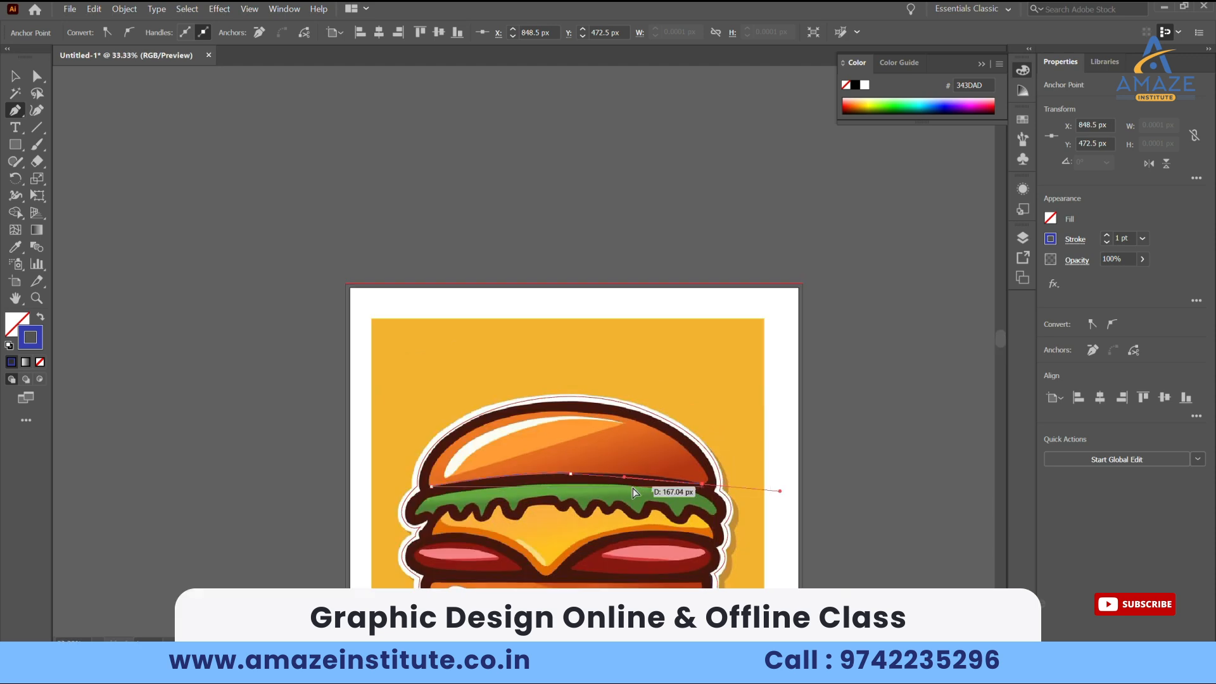
key("ctrl+z")
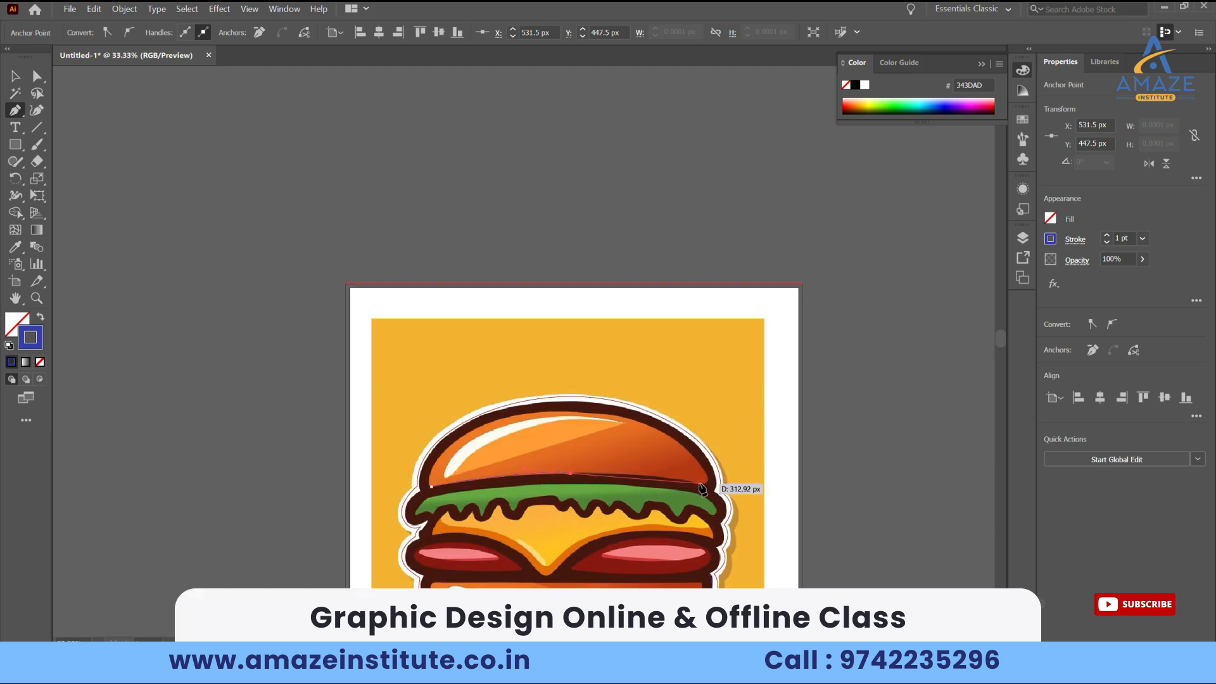
Curve the Pen path along the top bun's lower edge to its lower-right corner, and round that corner onto the bun's right edge
scroll(671, 485, "up", 3)
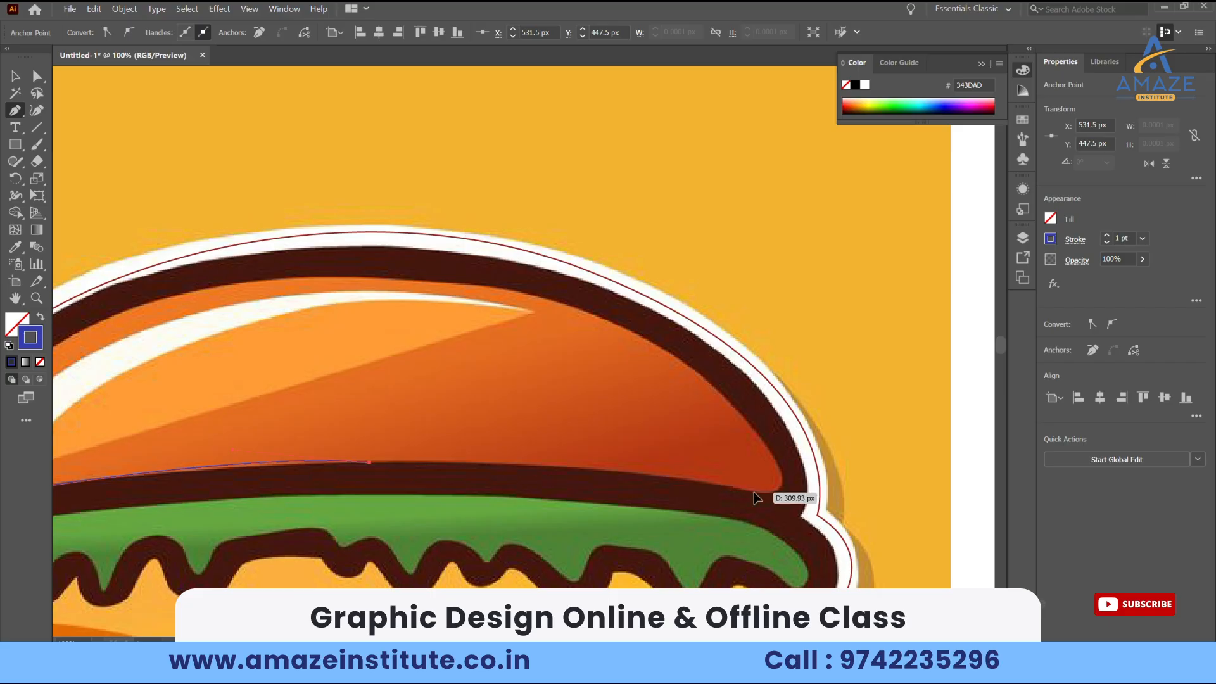
left_click_drag(755, 492, 853, 528)
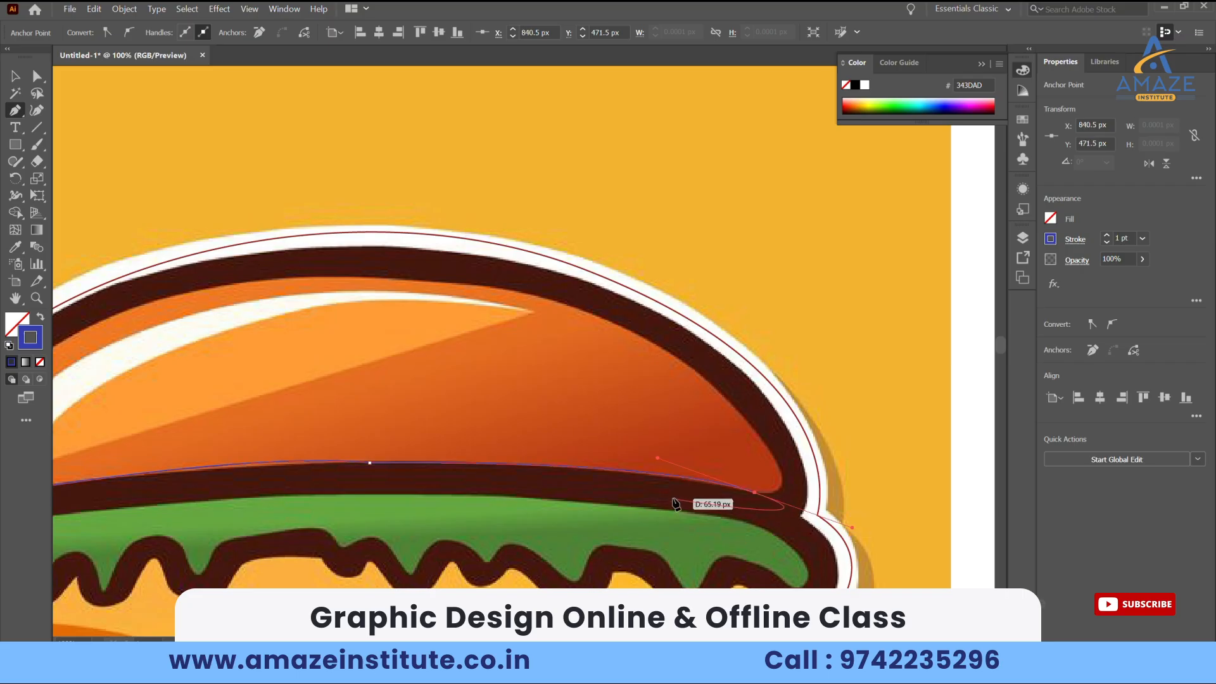
scroll(757, 495, "up", 2)
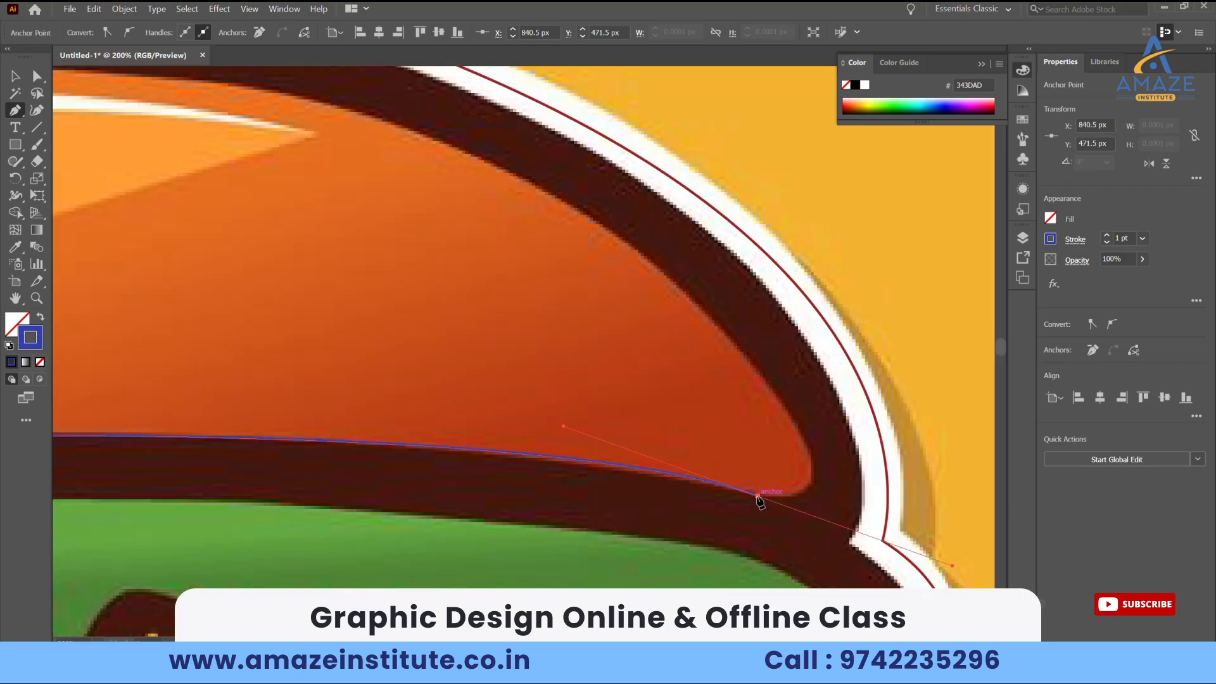
left_click_drag(760, 501, 788, 418)
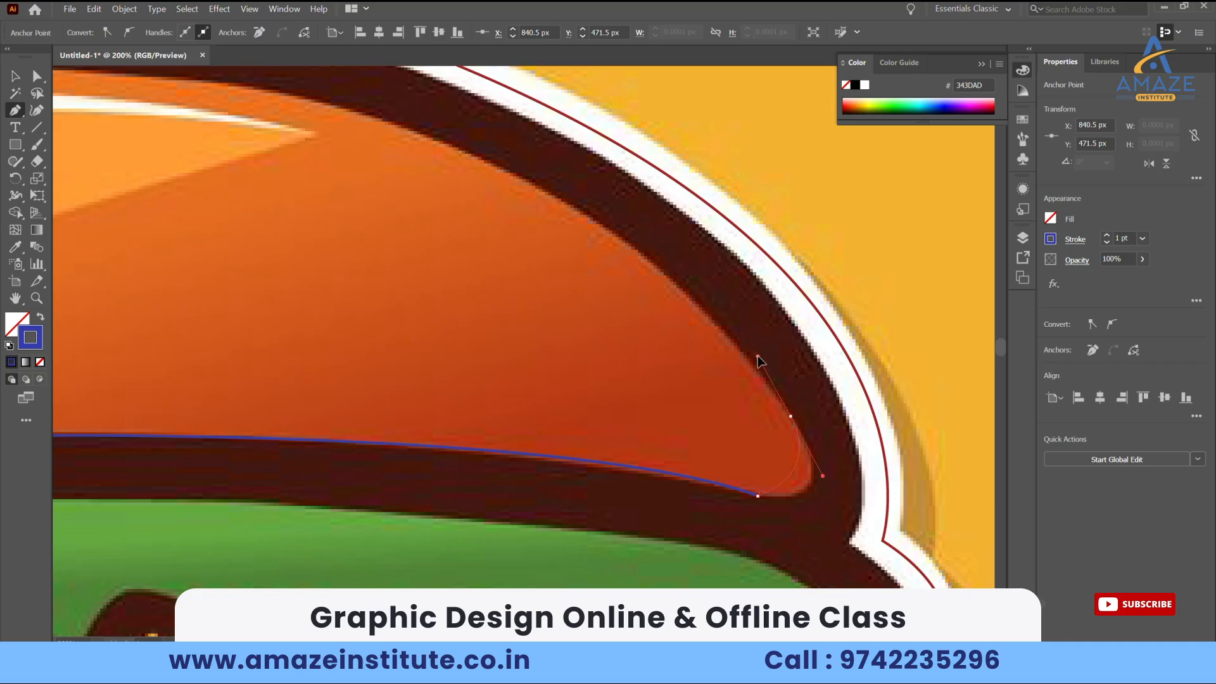
left_click_drag(747, 329, 728, 326)
scroll(727, 326, "down", 2)
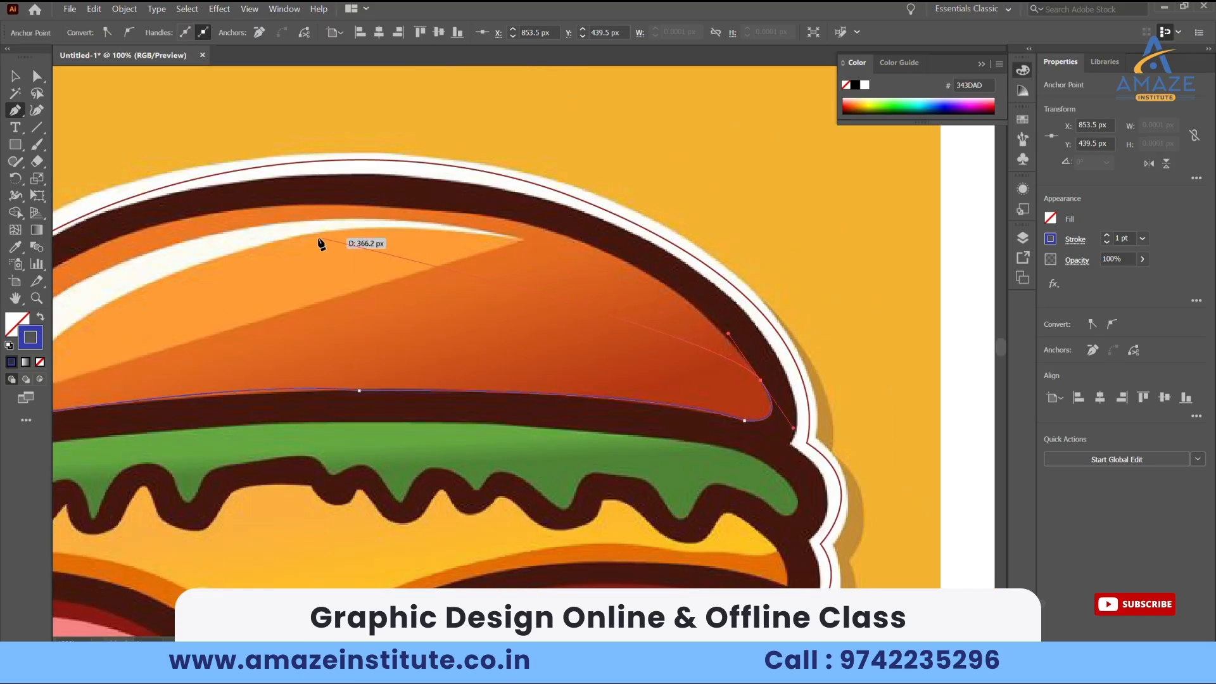
Continue the path in a curve over the top bun's upper edge, and close it at the lower-left starting corner
mouse_move(306, 204)
left_mouse_down()
mouse_move(290, 217)
mouse_move(169, 216)
mouse_move(82, 245)
left_mouse_up()
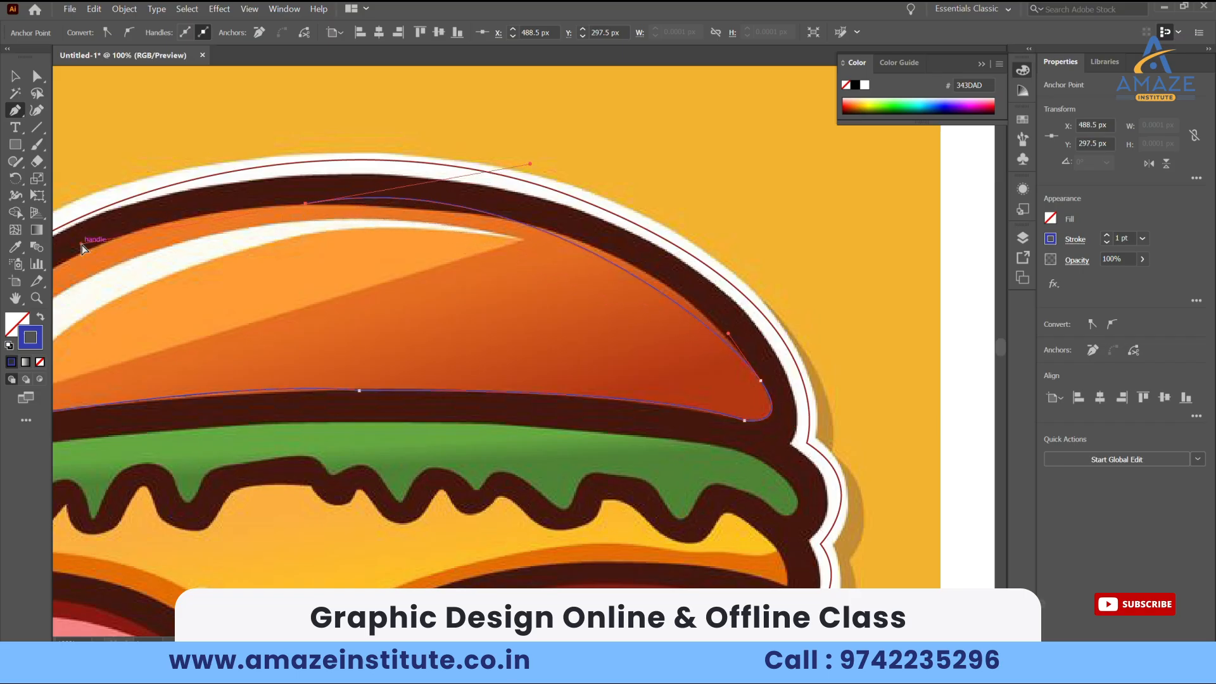
key("ctrl+z")
left_click_drag(410, 208, 222, 219)
left_click_drag(288, 241, 739, 252)
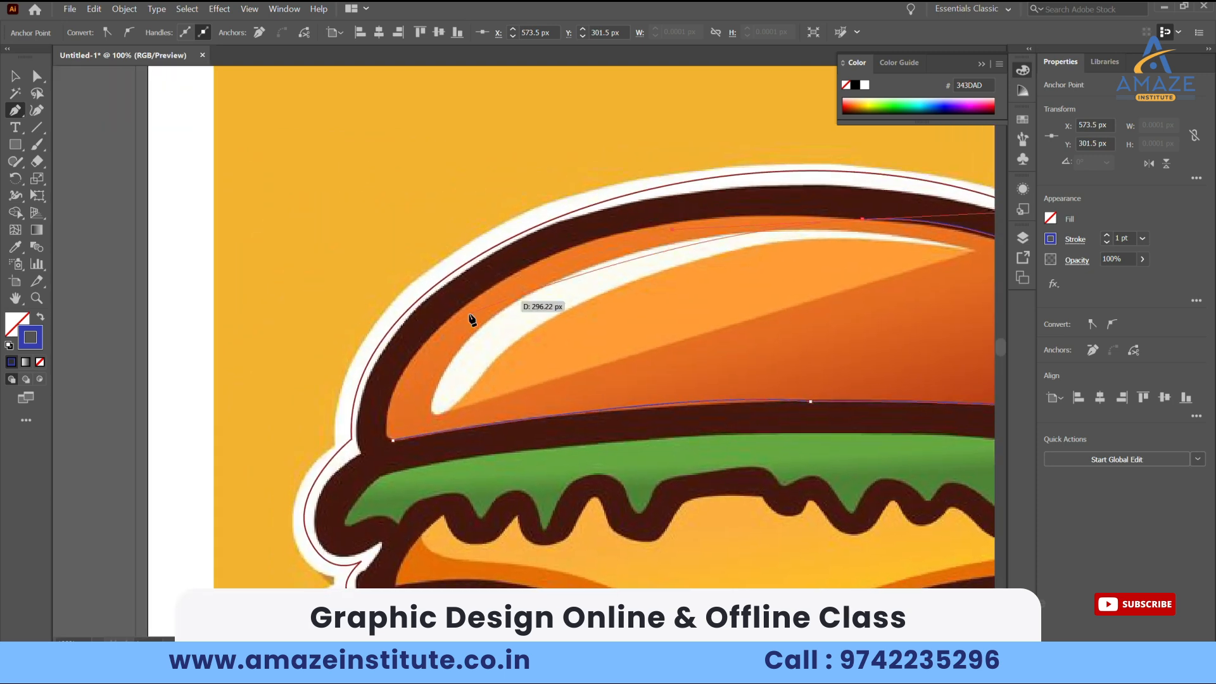
left_click_drag(394, 441, 357, 622)
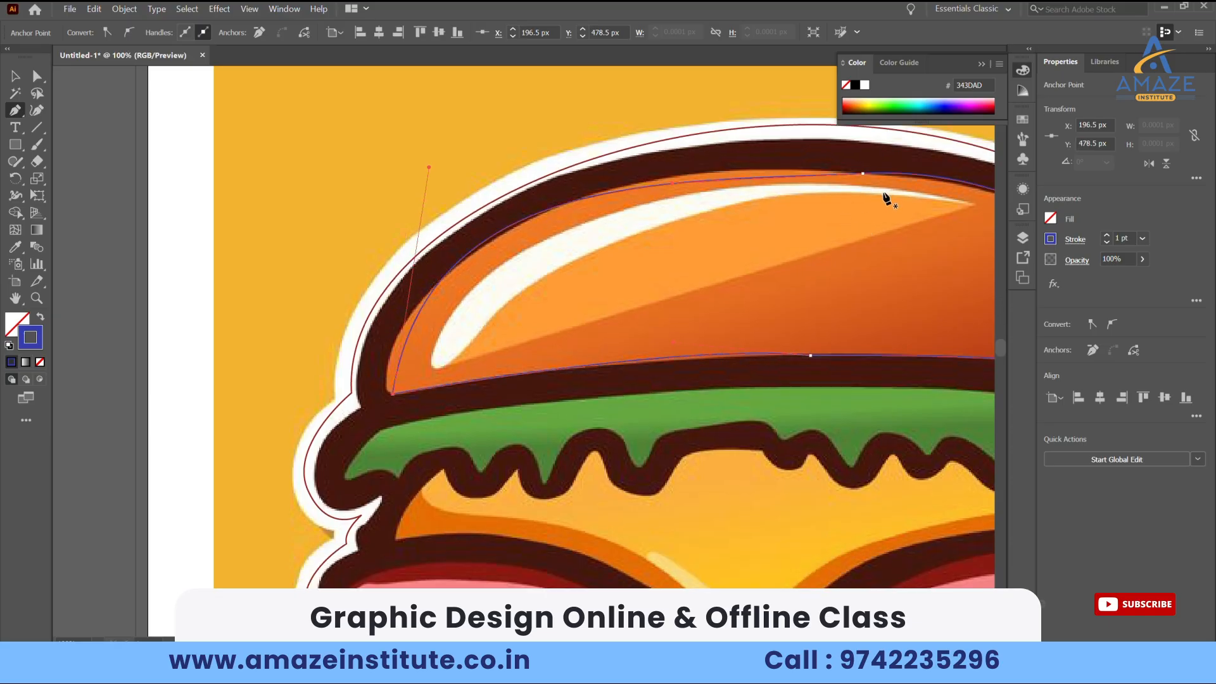
Start a Pen path at the white highlight's lower-left end, and curve it along the highlight's upper edge to its right tip
left_click_drag(880, 228, 727, 293)
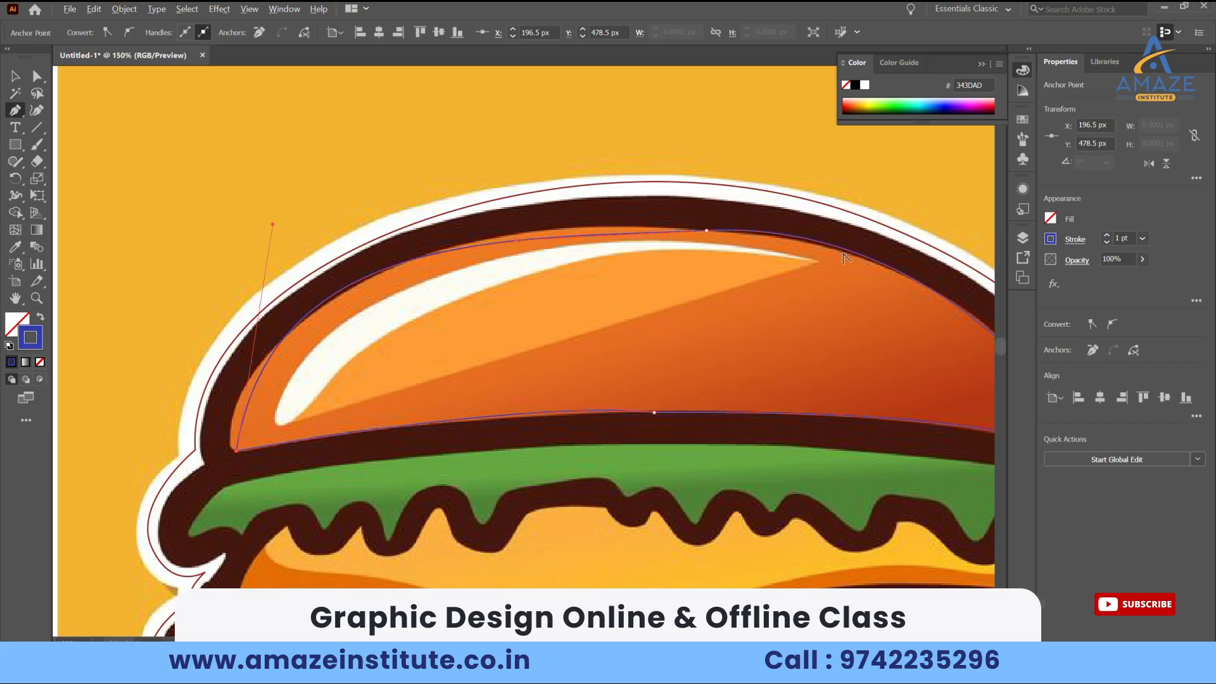
scroll(842, 258, "up", 2)
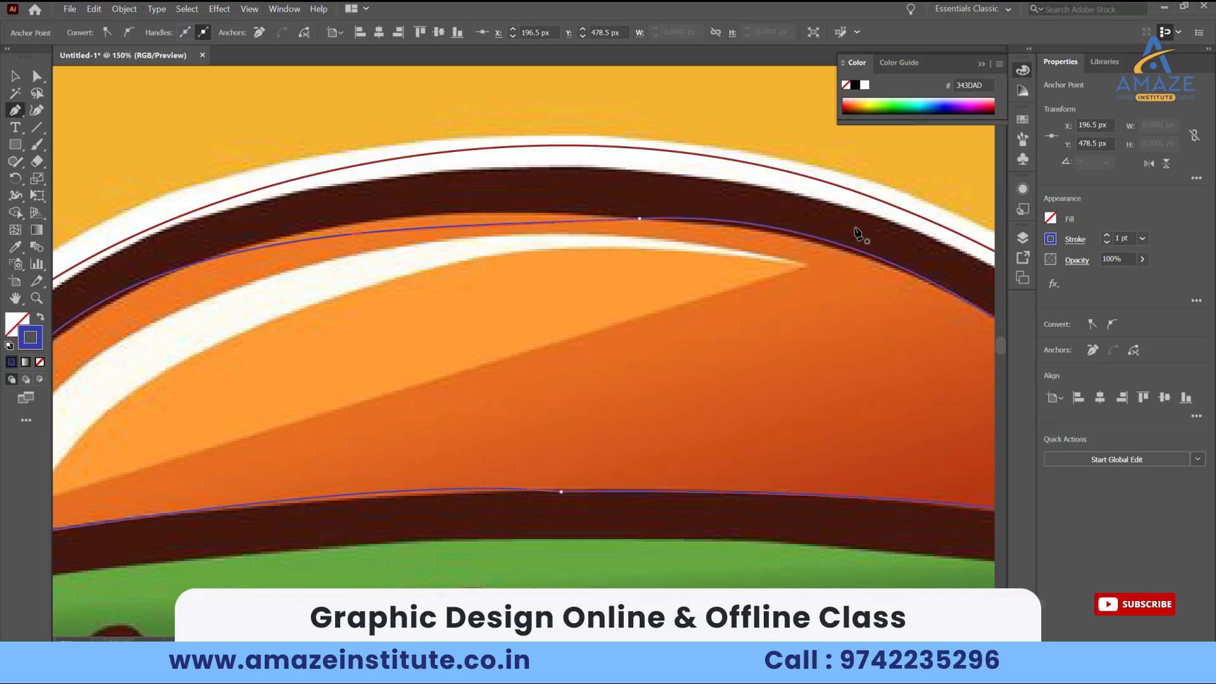
scroll(424, 375, "down", 1)
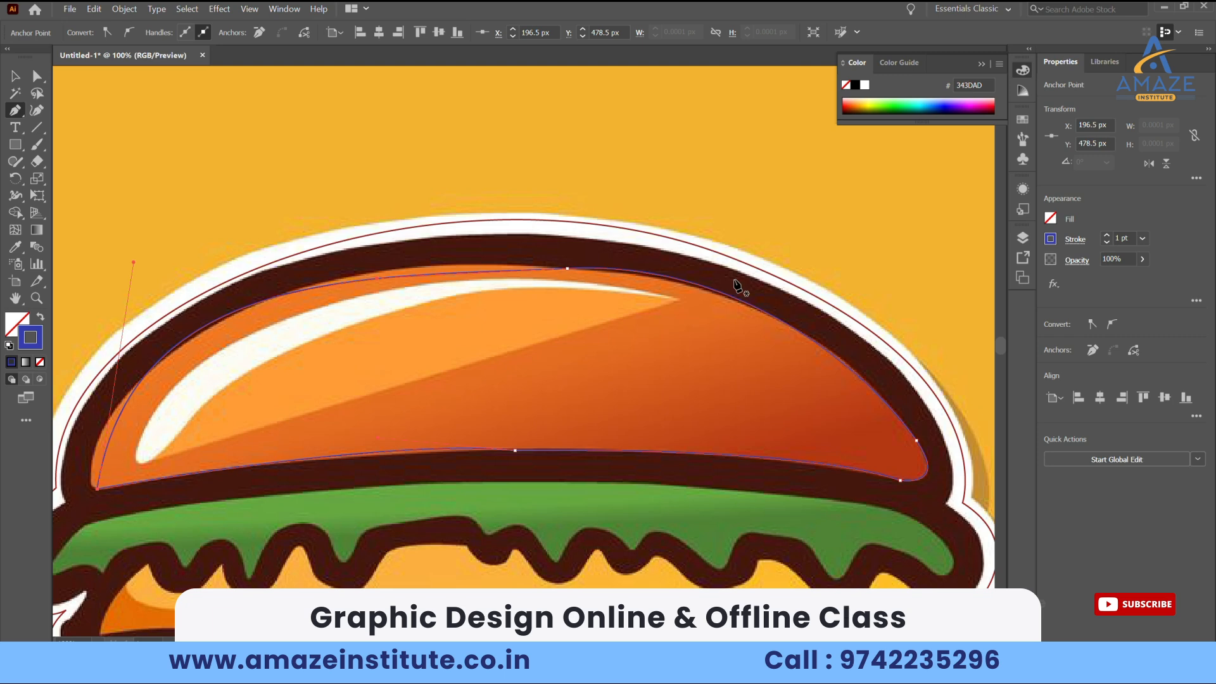
scroll(250, 326, "up", 1)
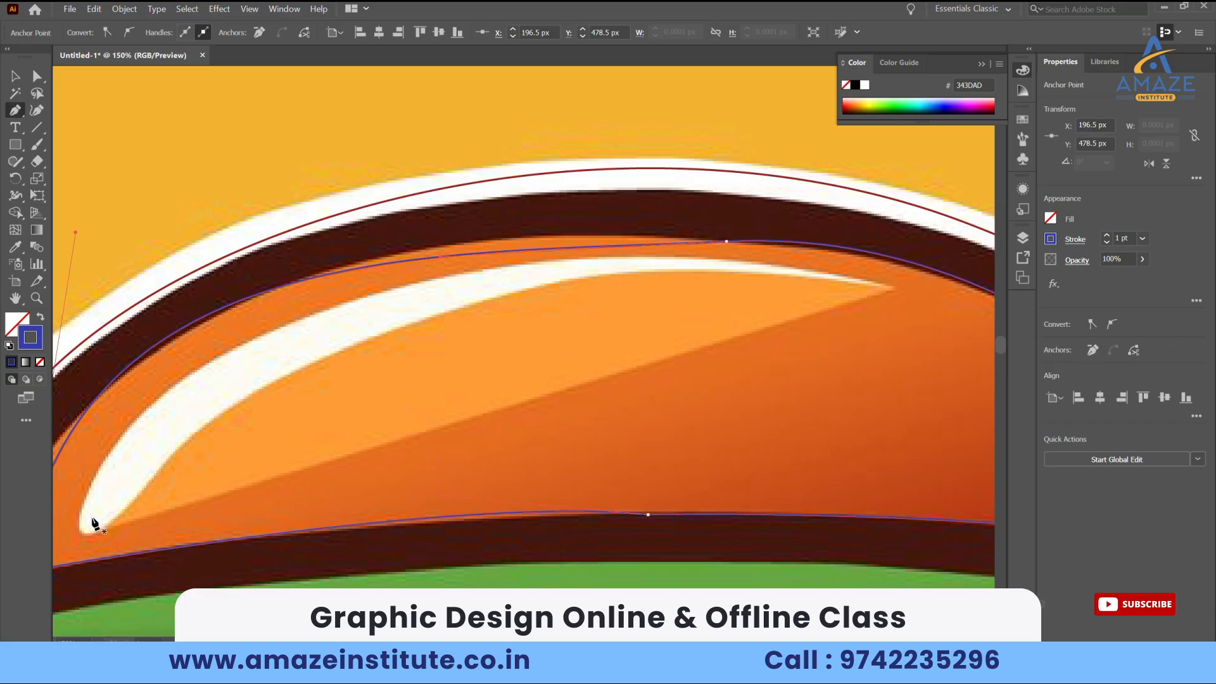
left_click_drag(79, 528, 83, 530)
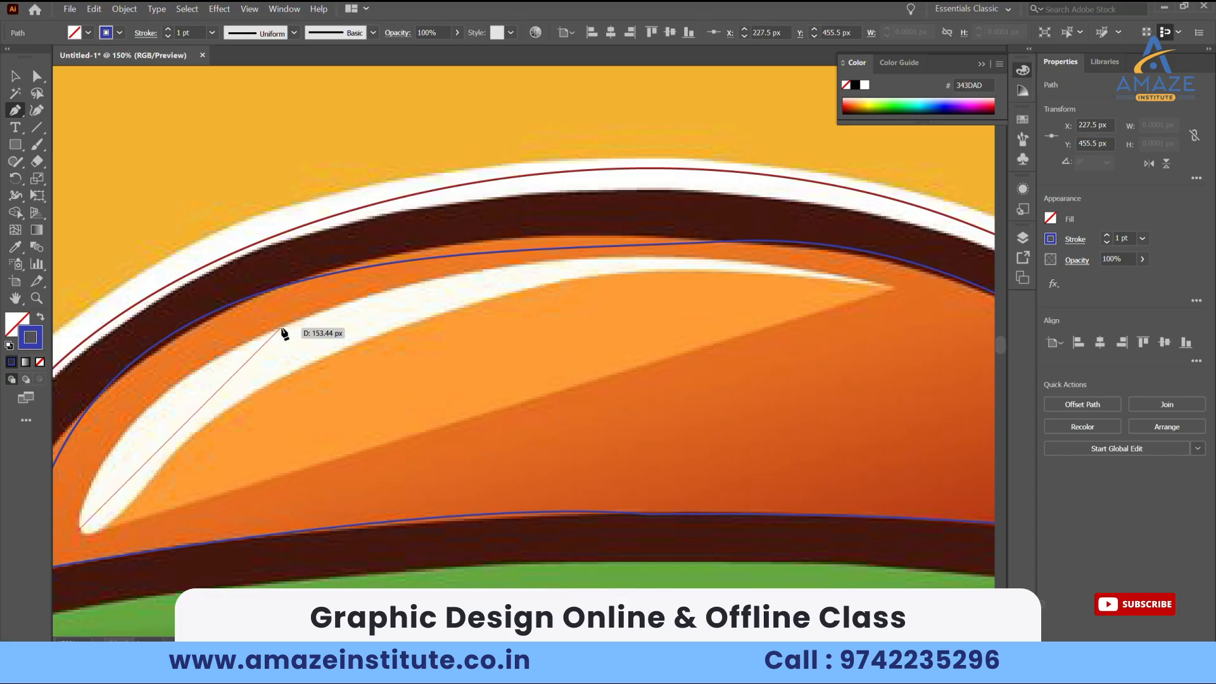
left_click_drag(281, 328, 478, 263)
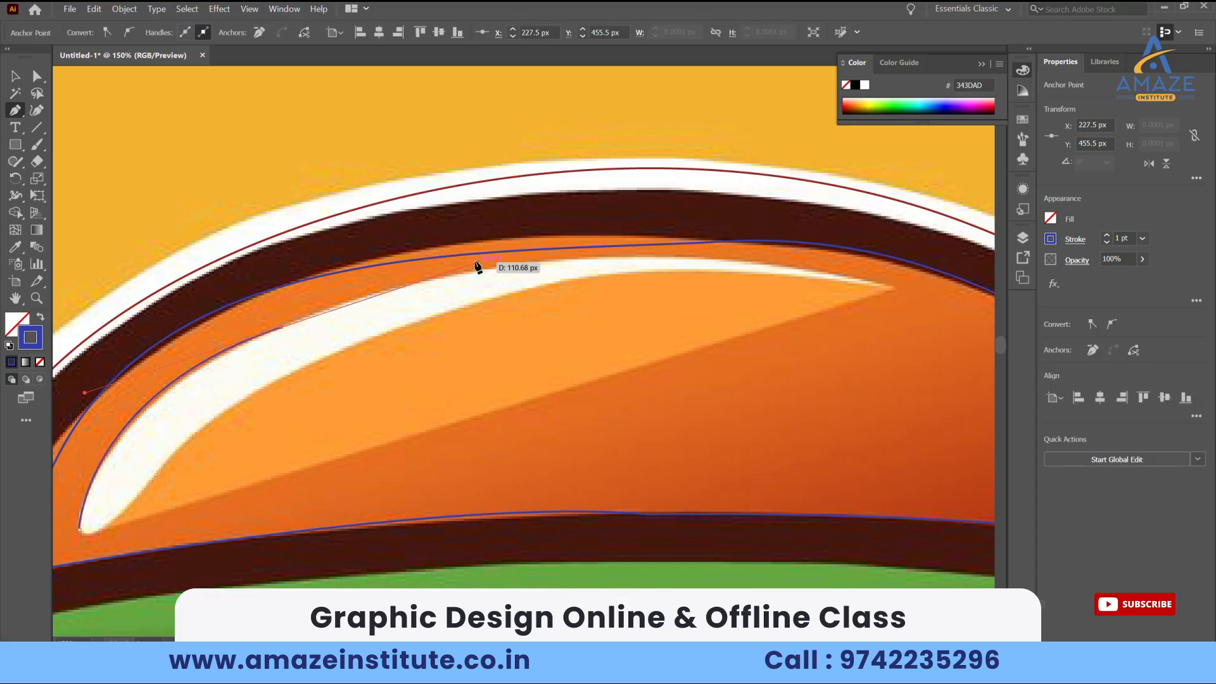
left_click(890, 286)
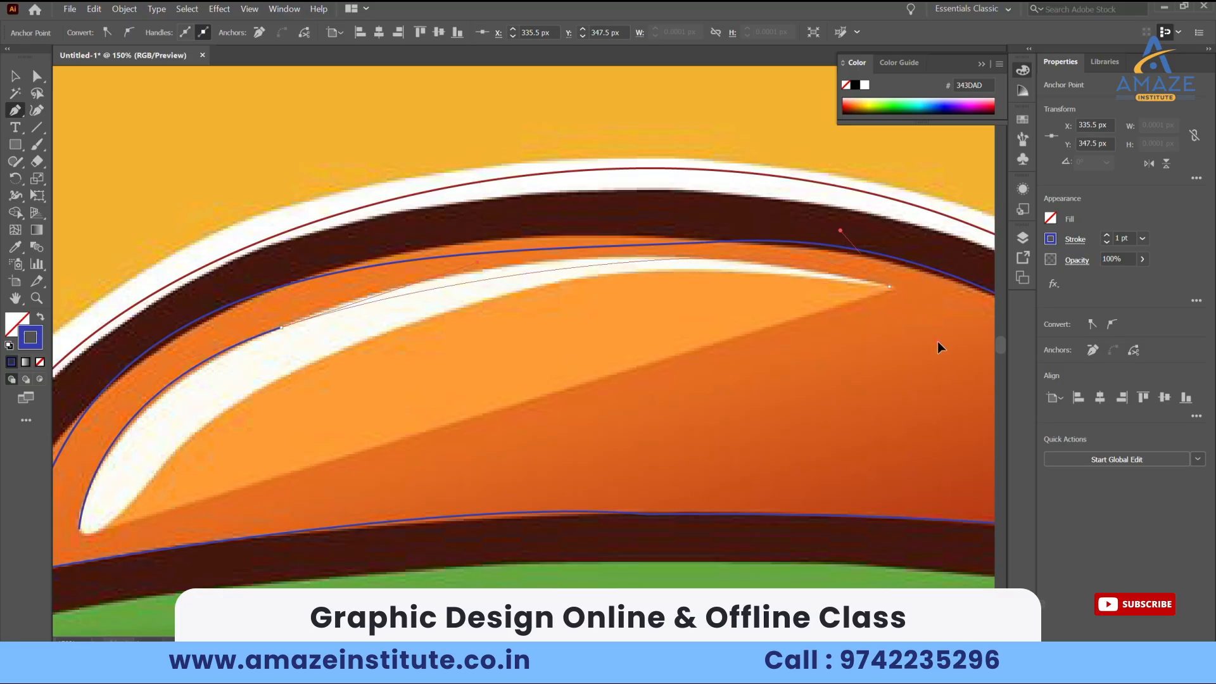
scroll(990, 334, "right", 1)
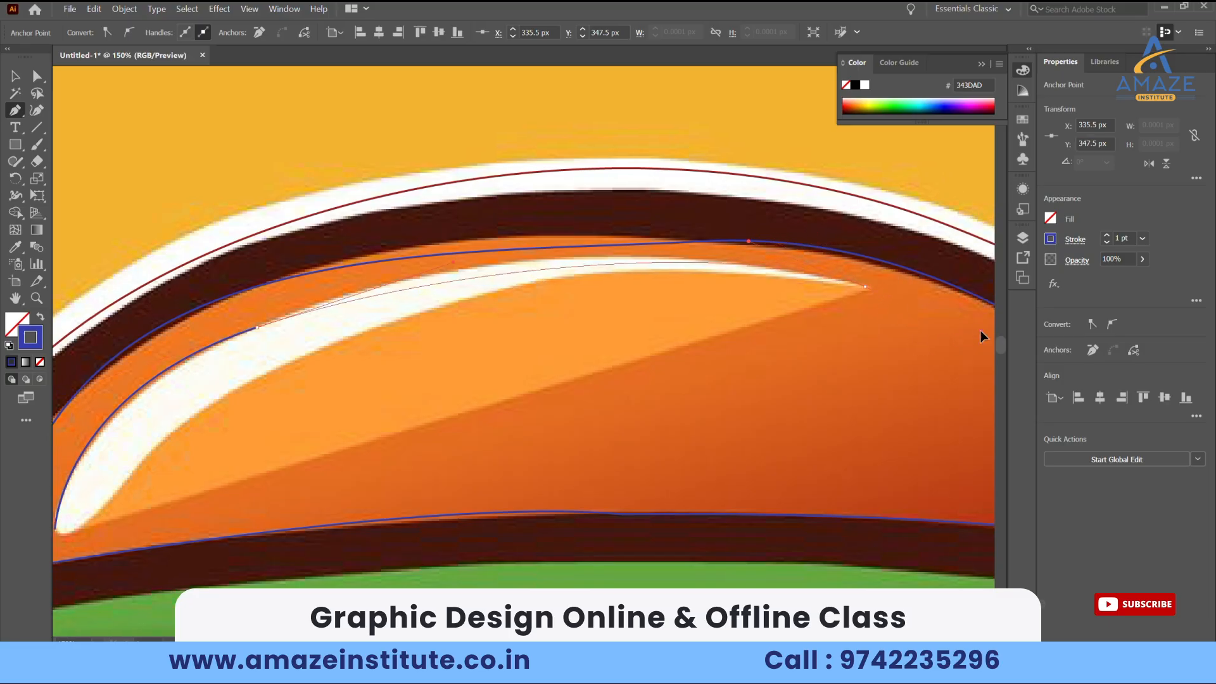
left_click_drag(989, 346, 988, 345)
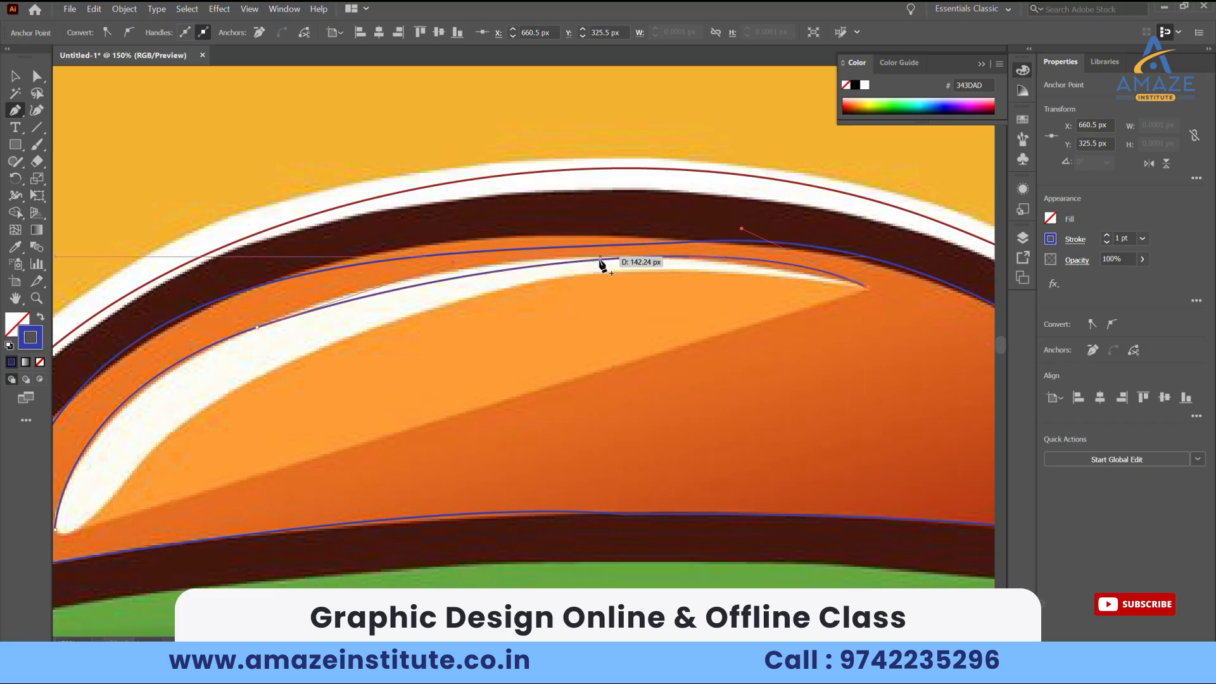
left_click(865, 287)
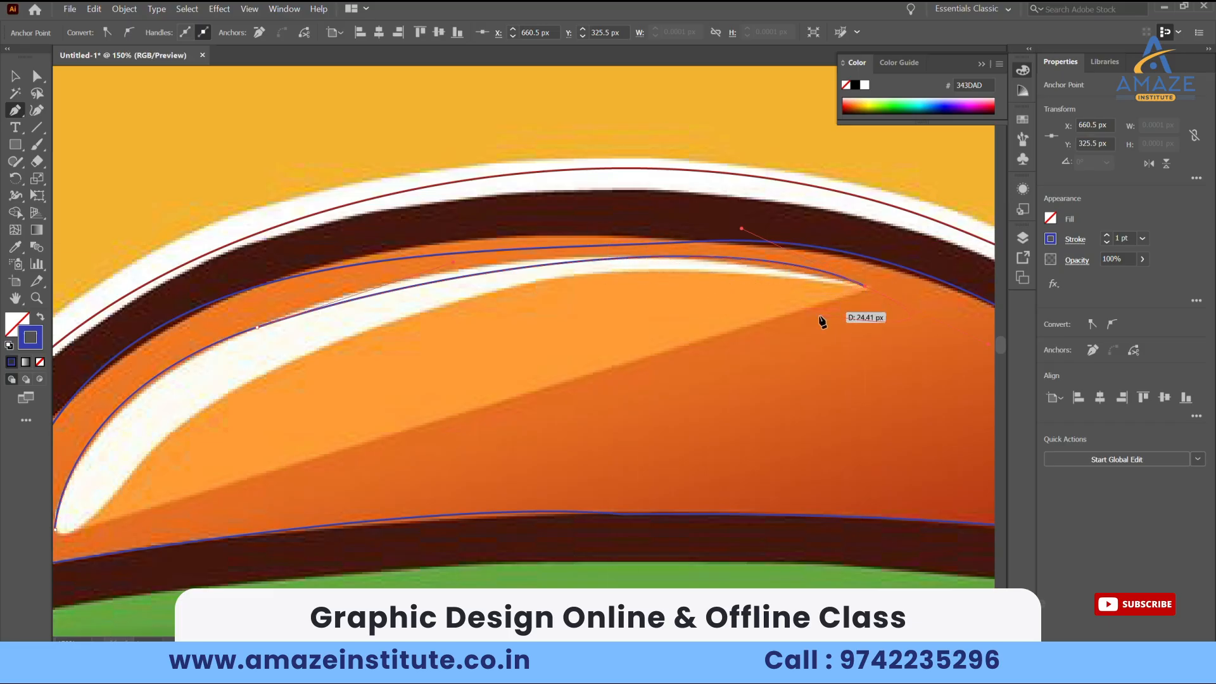
left_click(55, 531)
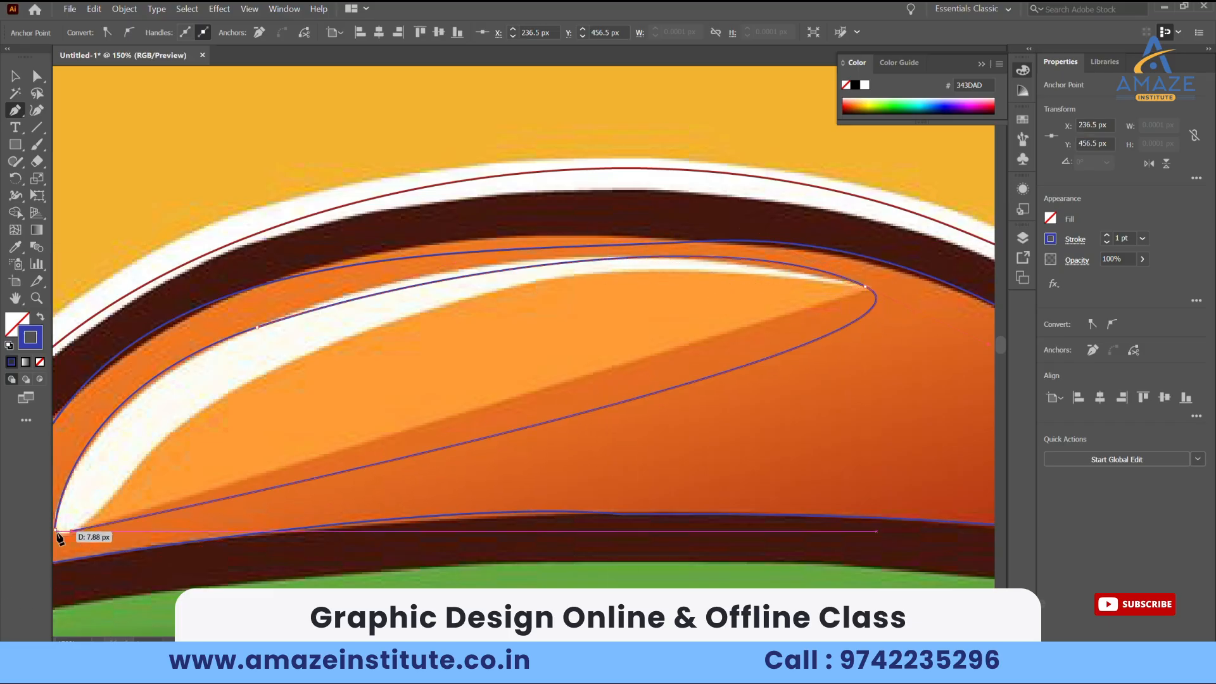
scroll(55, 537, "left", 1)
scroll(55, 530, "left", 4)
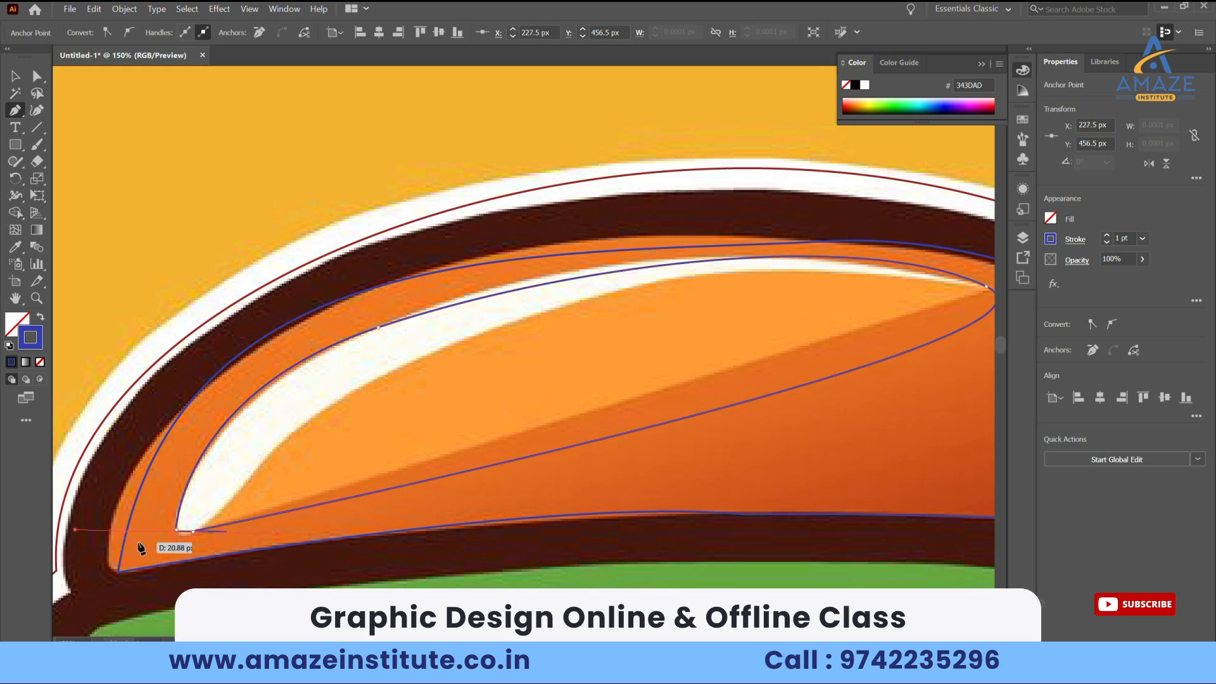
scroll(172, 539, "up", 2)
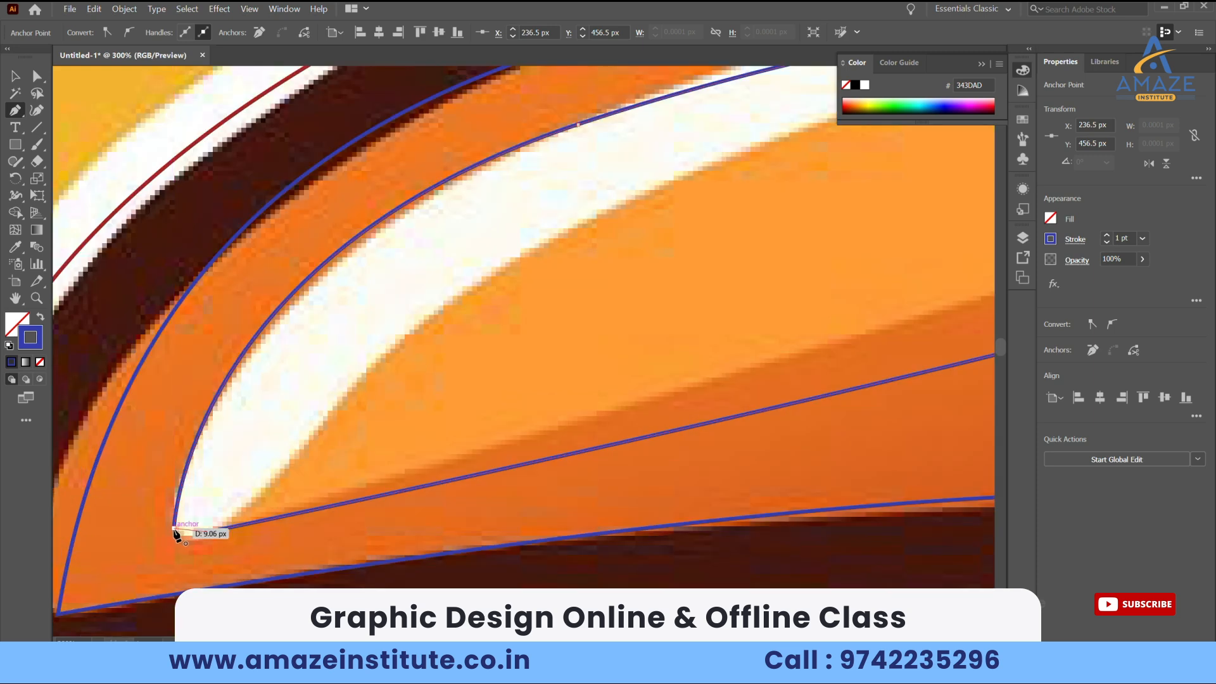
left_click(173, 530)
scroll(185, 512, "down", 2)
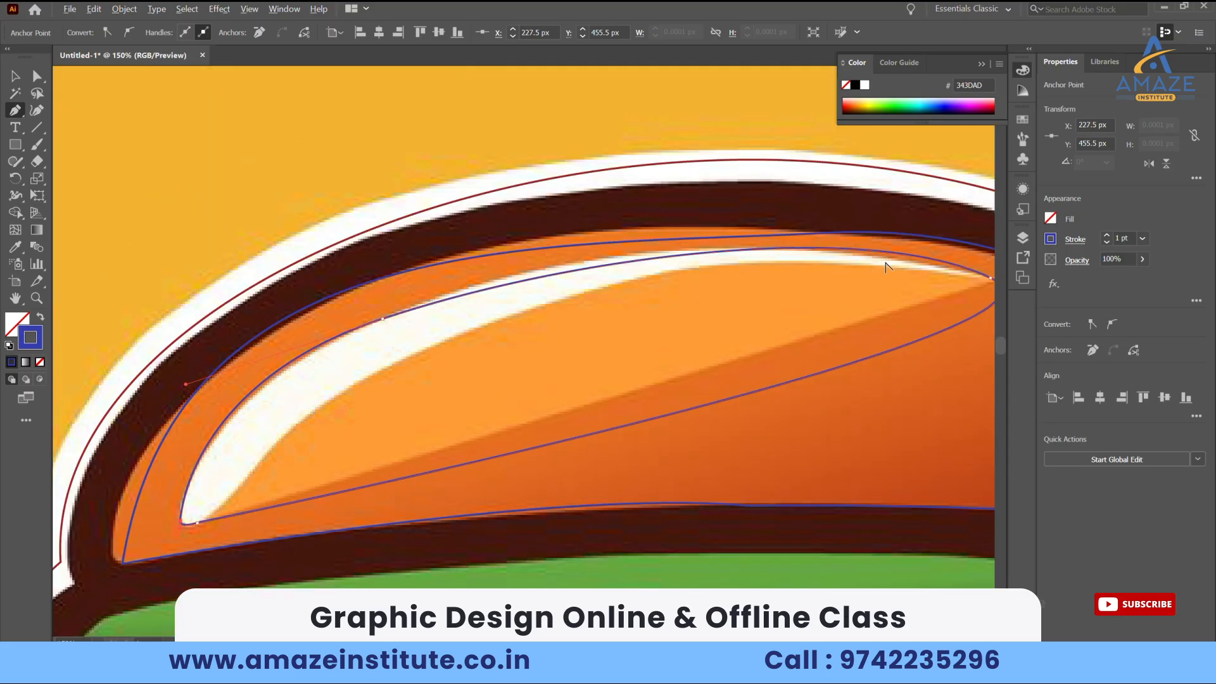
key("ctrl+z")
scroll(880, 301, "down", 1)
key("ctrl+z")
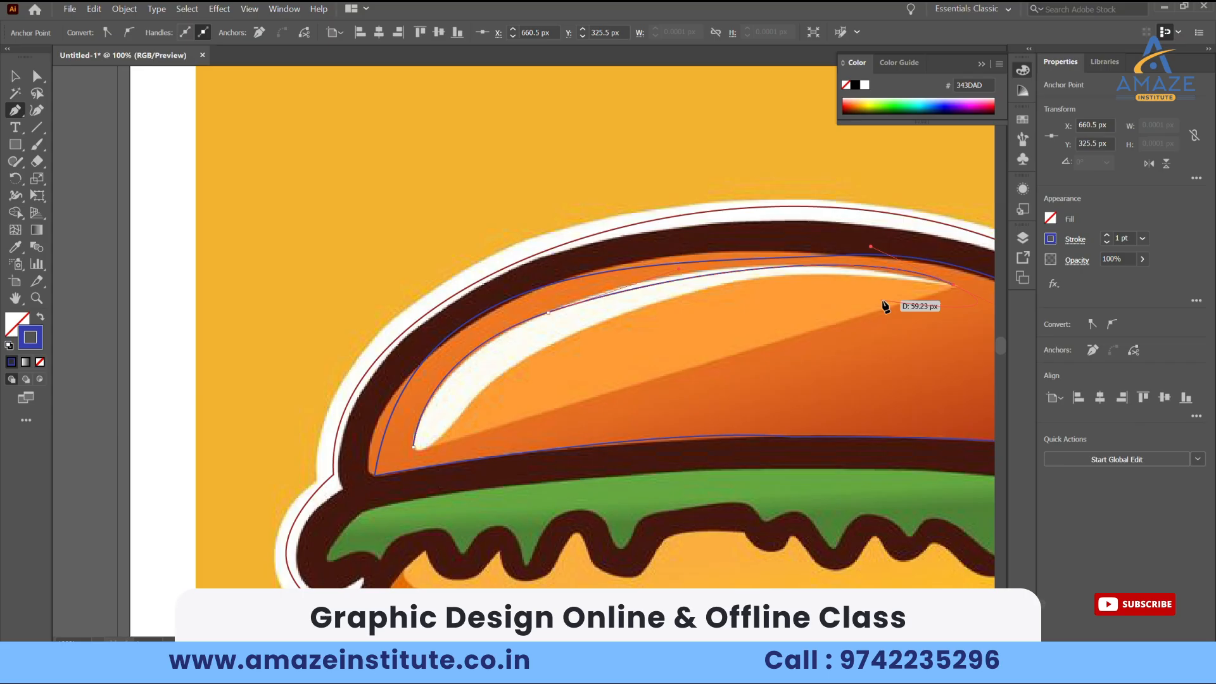
Retract the right tip's handle, run a straight segment along the light orange area's lower edge, and close the path with a rounded end
left_click(952, 284)
scroll(428, 455, "up", 4)
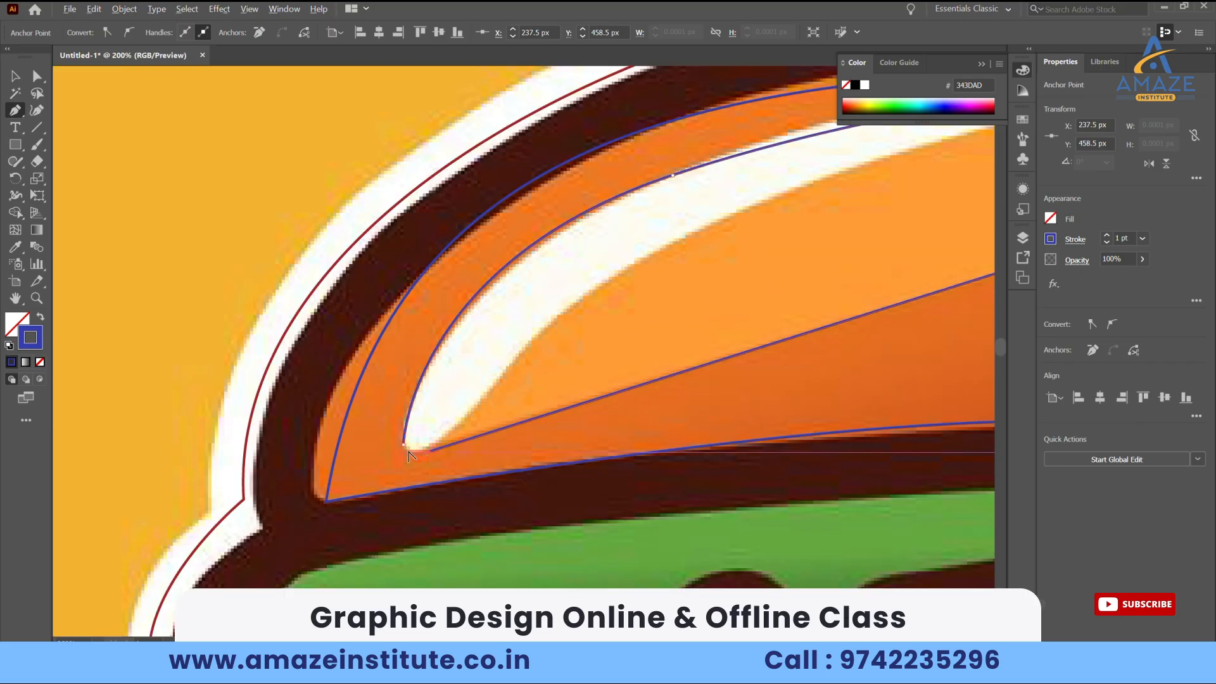
left_click(401, 439)
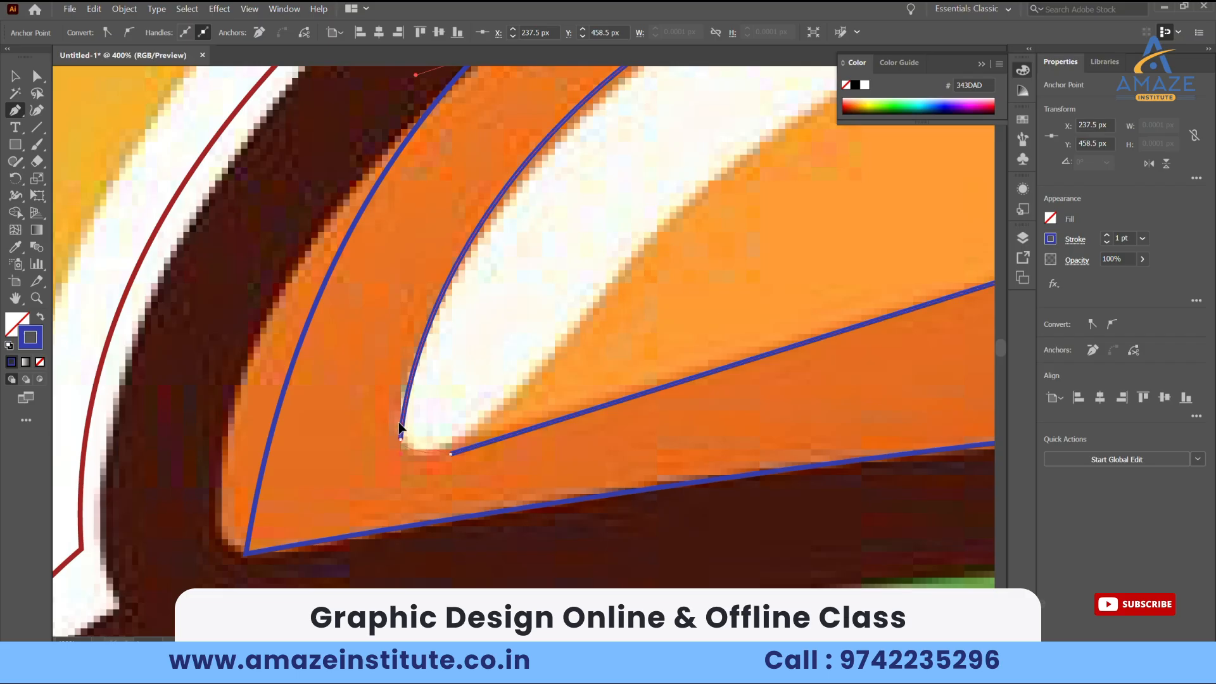
scroll(401, 423, "down", 4)
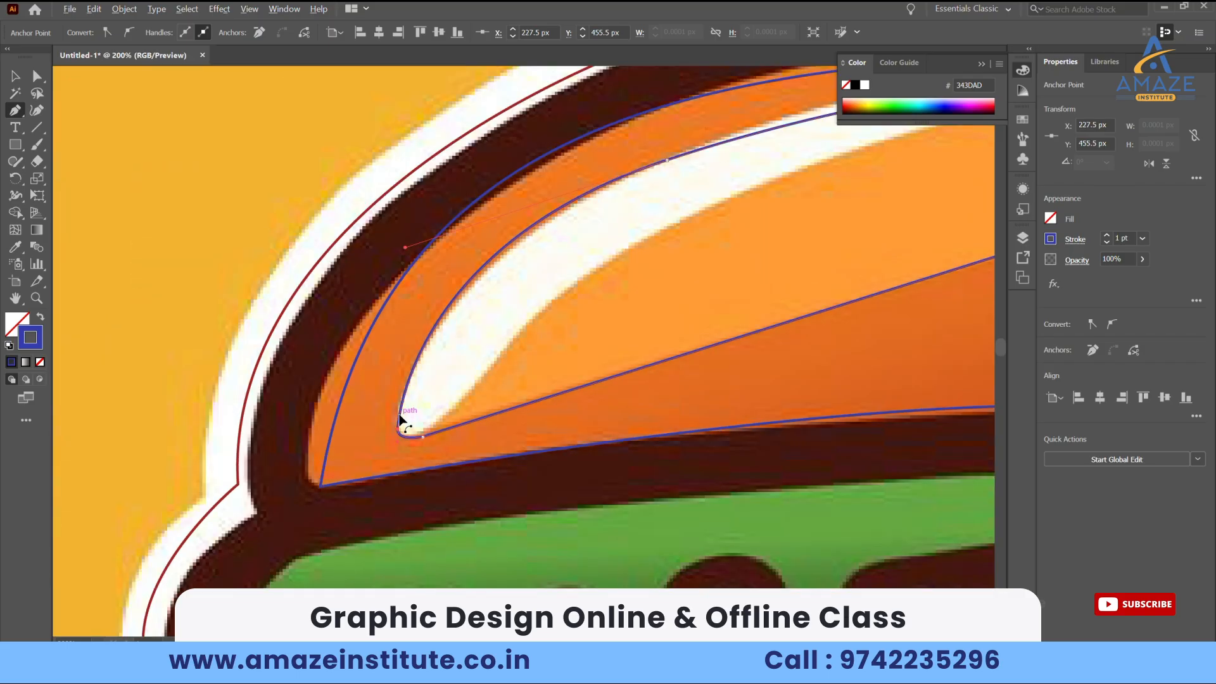
left_click_drag(577, 350, 544, 380)
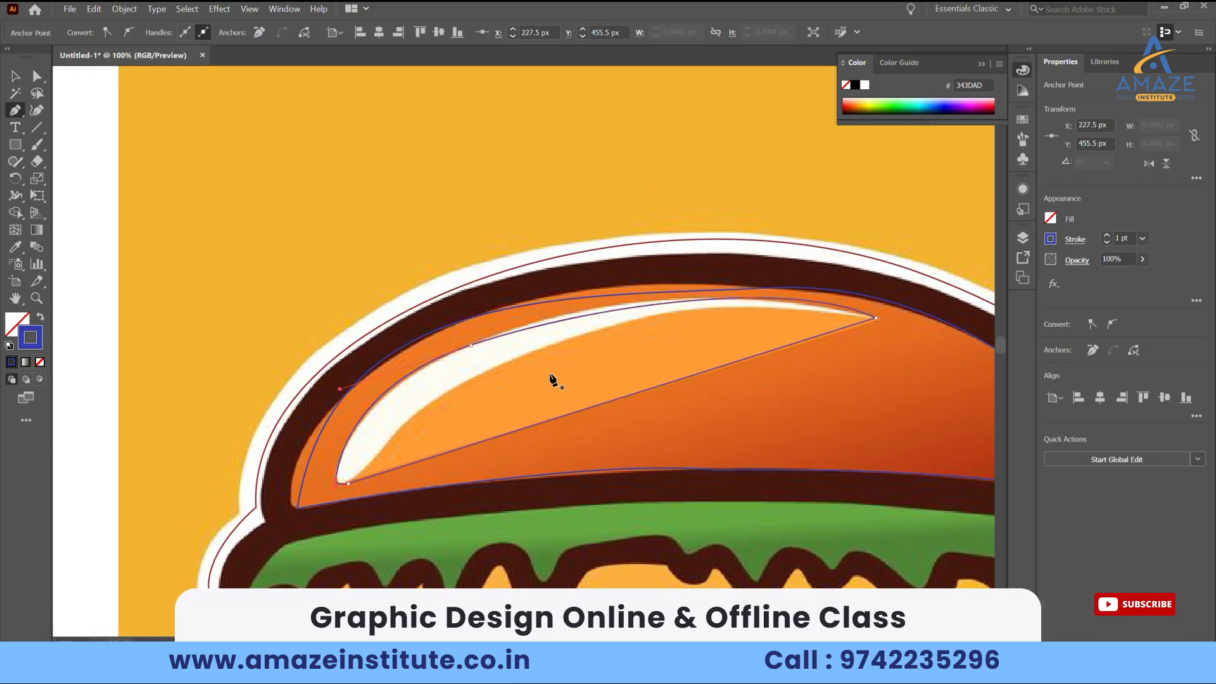
scroll(517, 390, "up", 2)
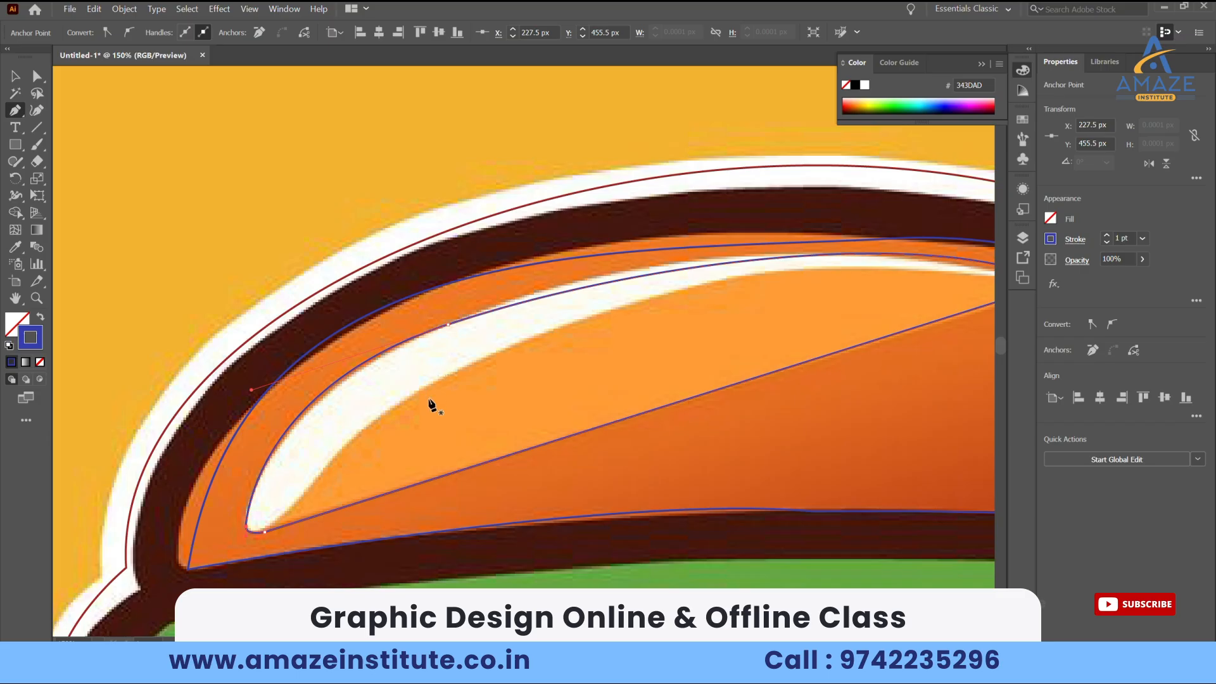
left_click_drag(434, 405, 308, 420)
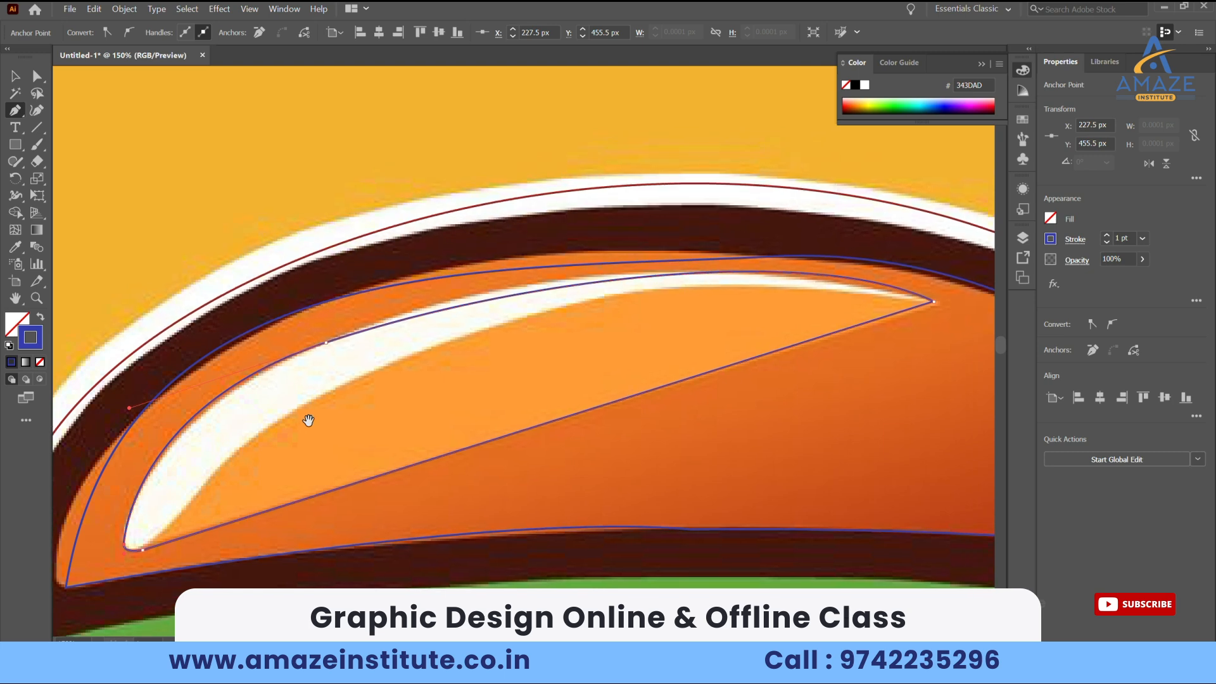
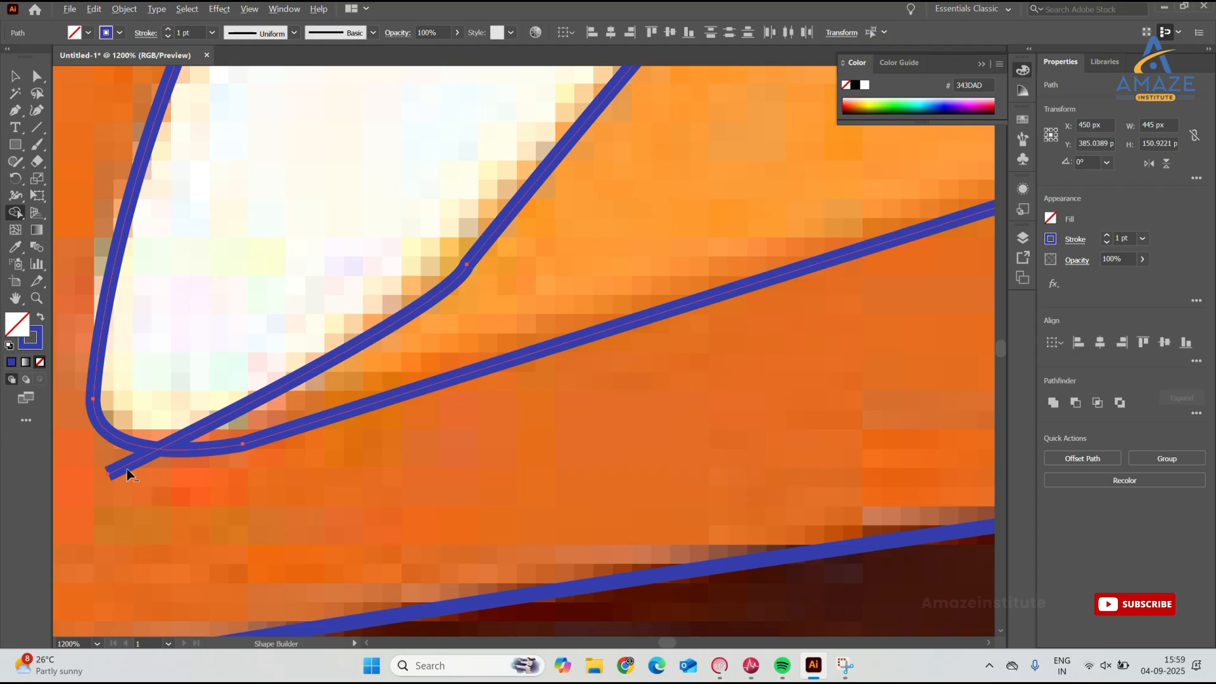
Remove the dividing line's overhanging ends beyond the highlight's lower-left end and right tip with the Shape Builder tool
left_click(125, 468, "alt")
scroll(465, 335, "down", 6)
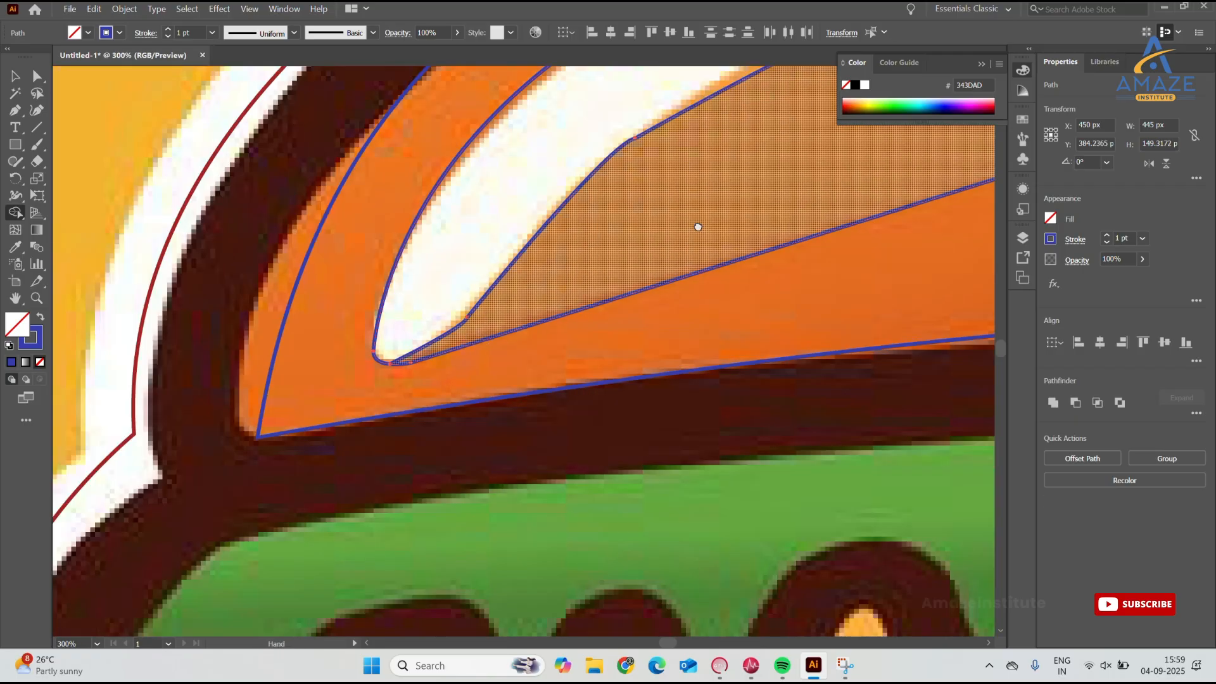
left_click_drag(698, 227, 142, 455)
left_click_drag(609, 337, 126, 466)
left_click_drag(606, 346, 246, 458)
scroll(688, 337, "up", 3)
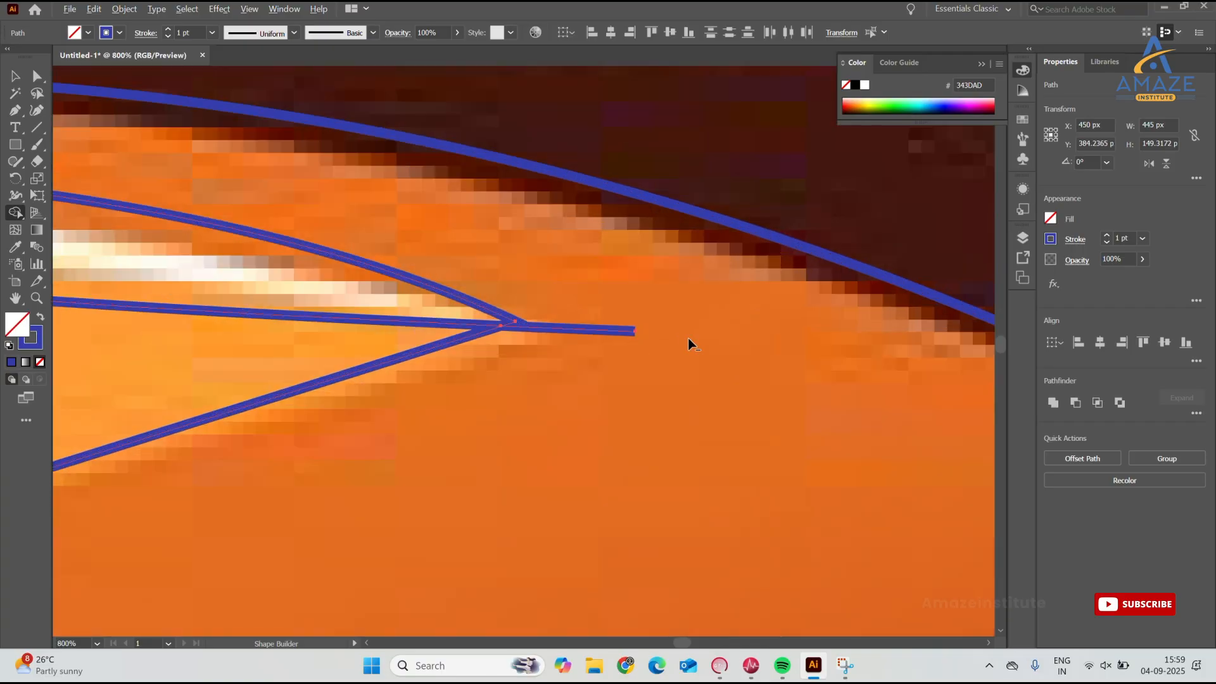
left_click(589, 330, "alt")
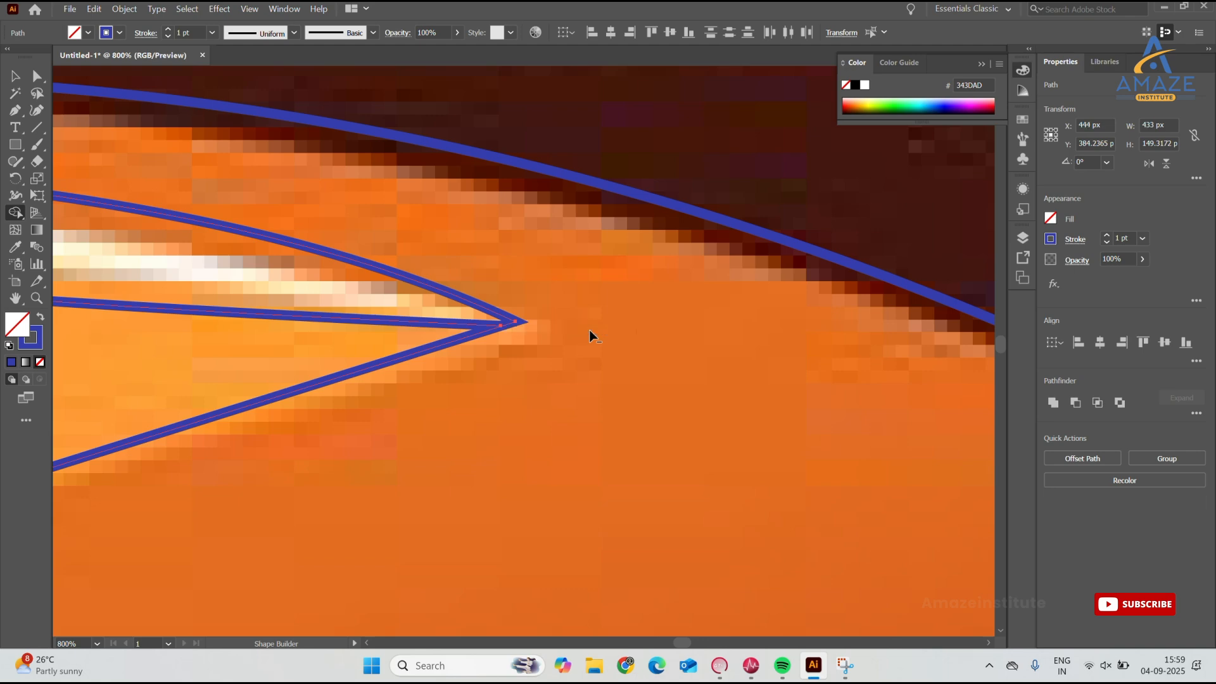
scroll(588, 332, "down", 6)
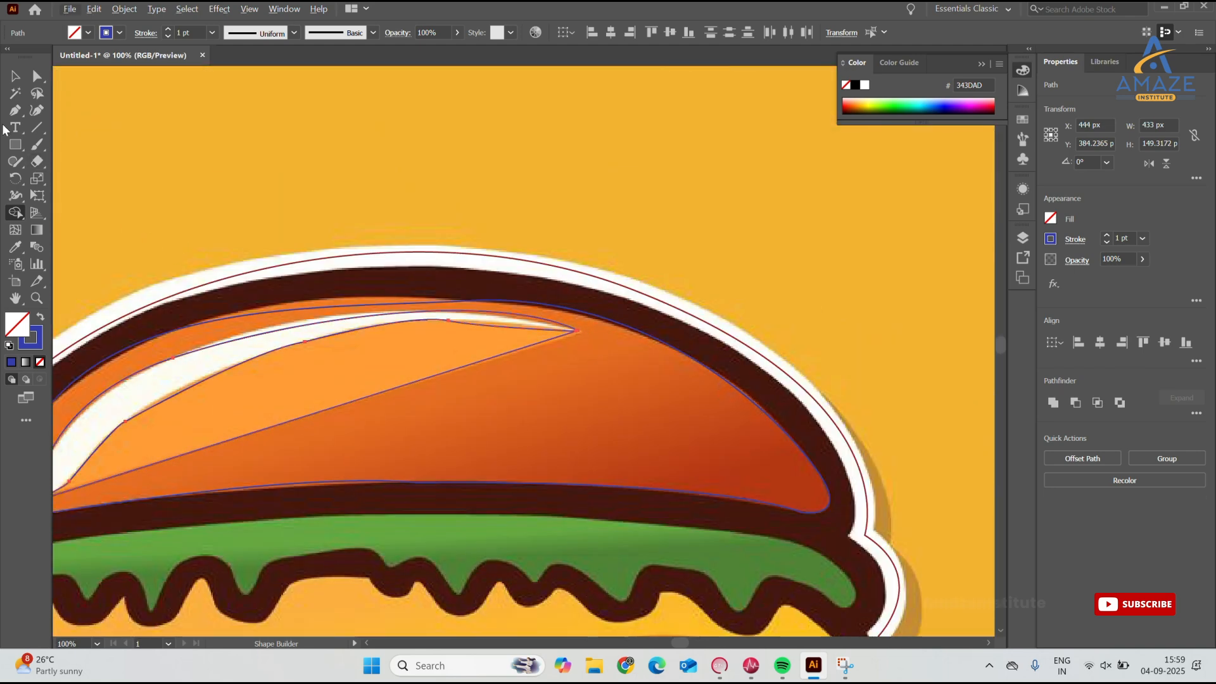
left_click(18, 213)
key("space")
left_click_drag(273, 324, 437, 298)
scroll(346, 355, "up", 2)
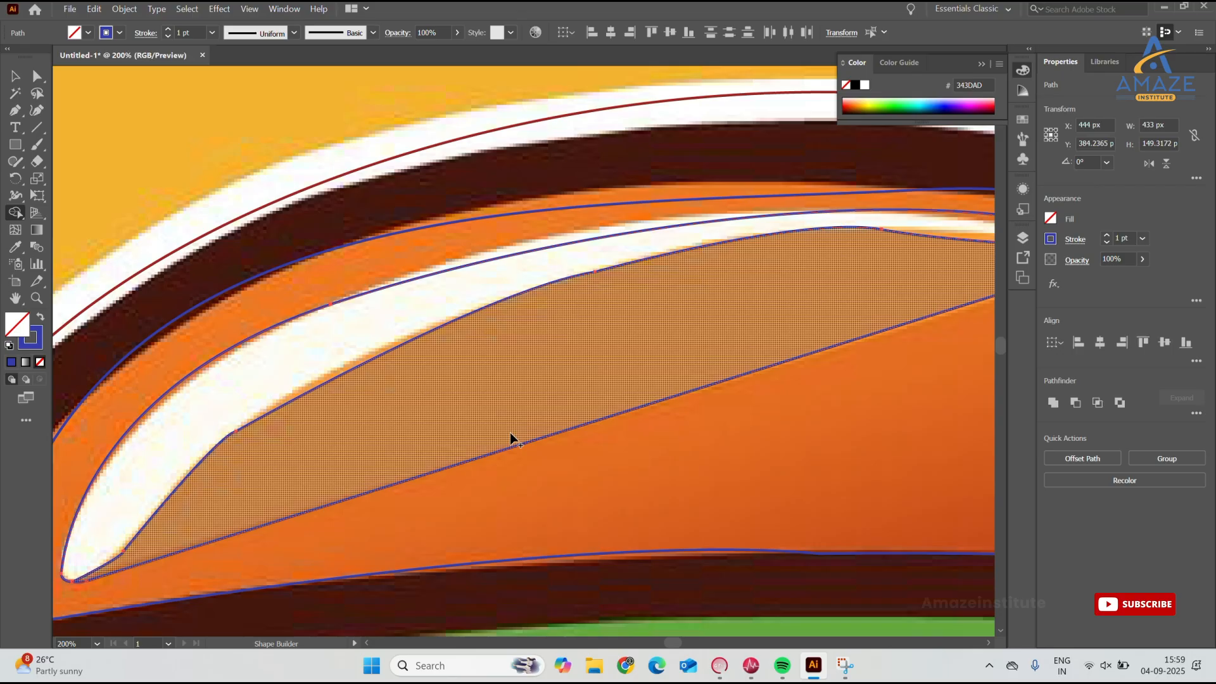
Separate the white highlight and the light orange area into individual shapes with the Shape Builder tool, and deselect them
left_click(342, 333)
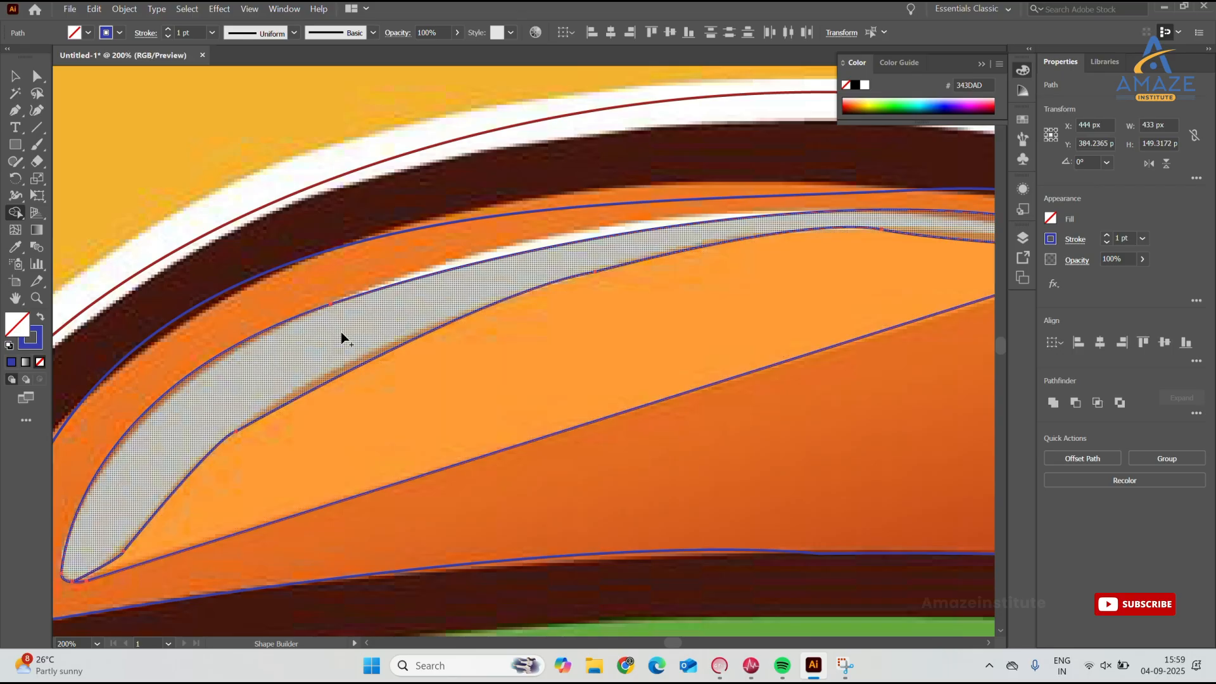
left_click(500, 379)
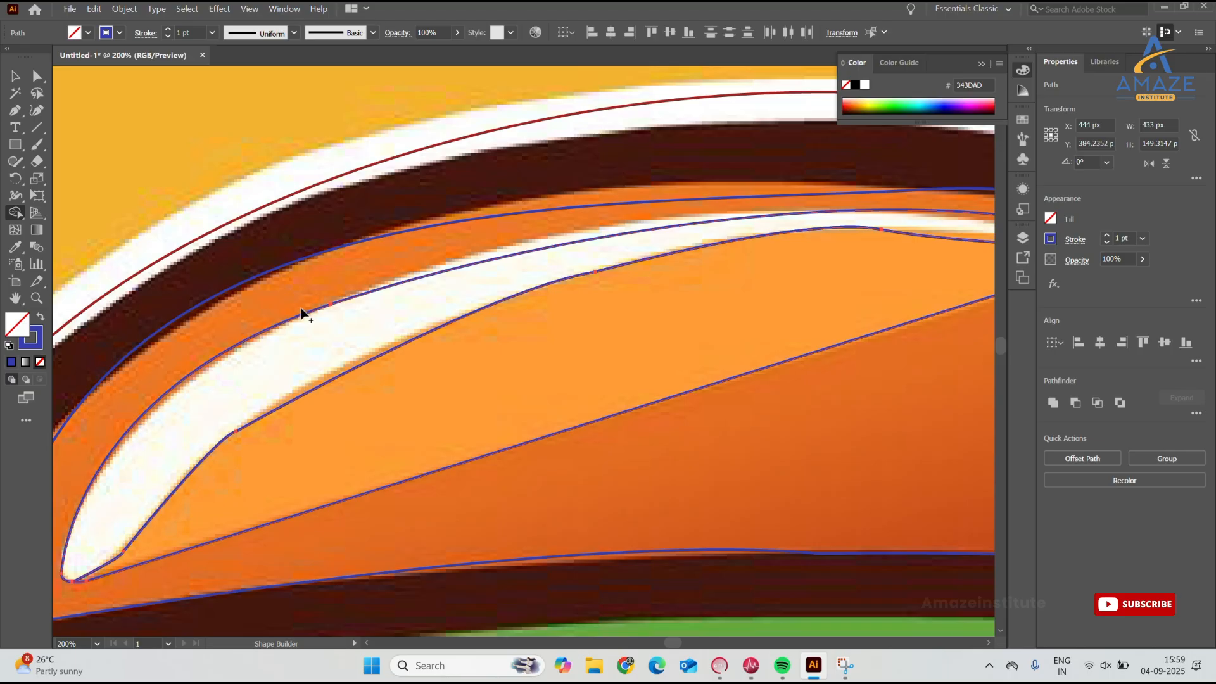
scroll(304, 329, "down", 4)
left_click(15, 76)
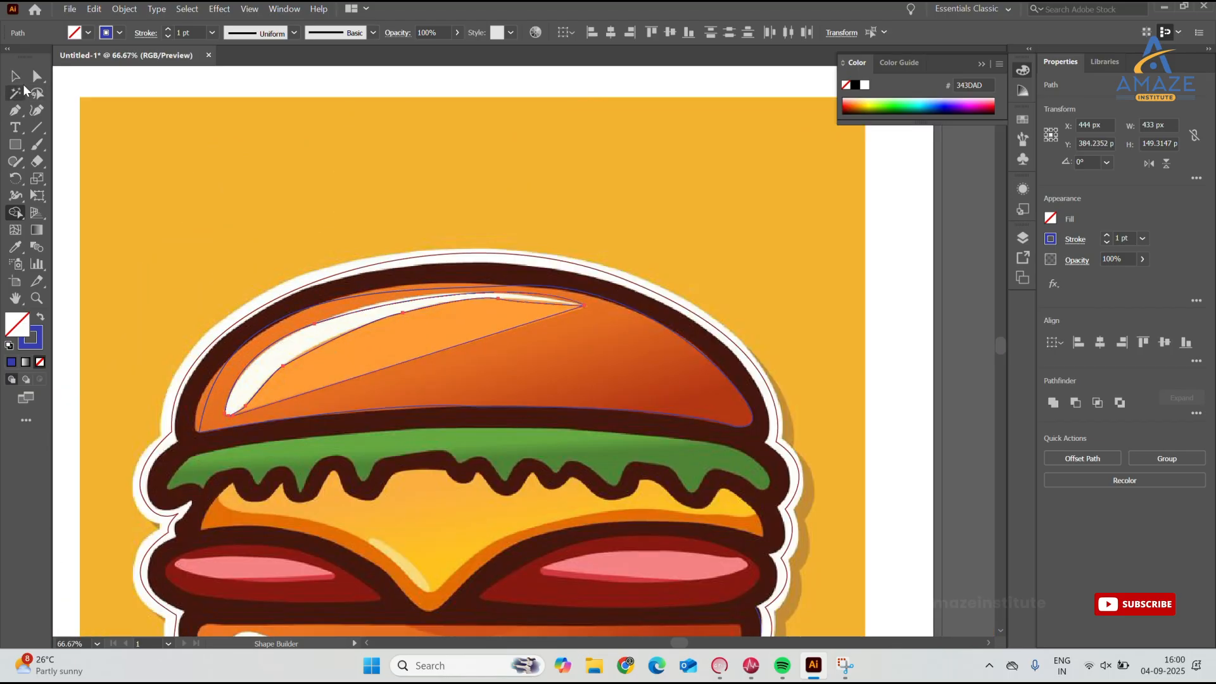
left_click(792, 216)
Test the separation by moving the light orange and white highlight shapes off the bun's highlight, undo the moves, and deselect everything
scroll(299, 314, "up", 3)
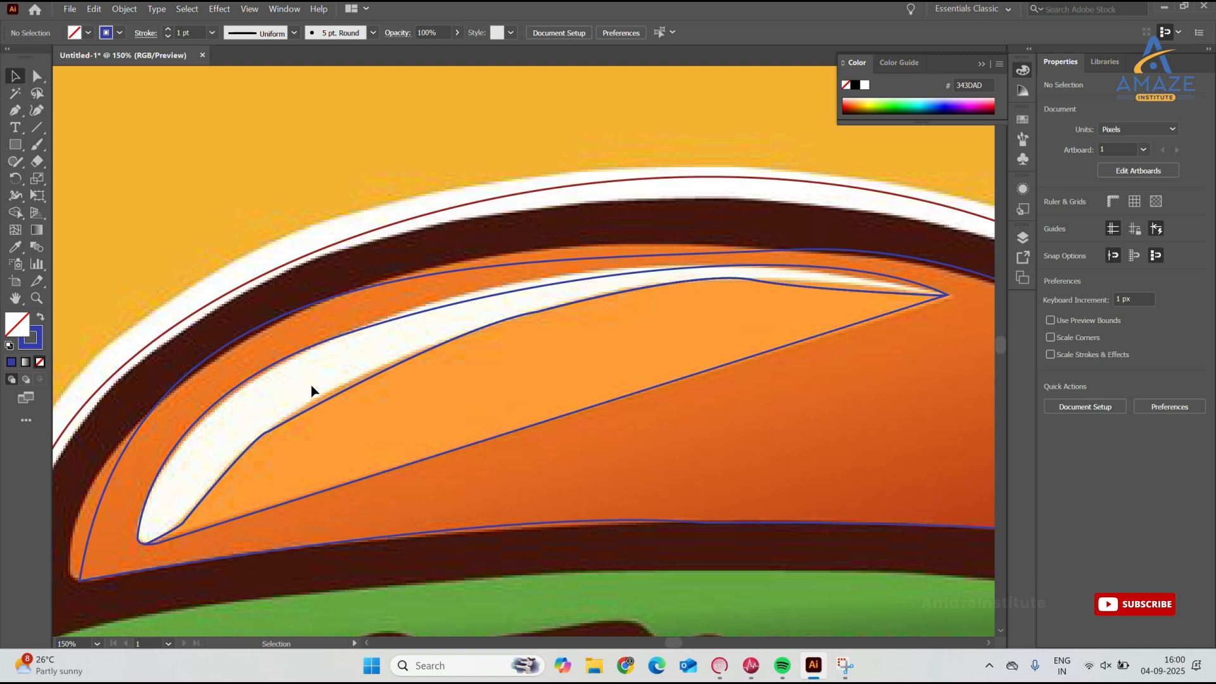
left_click(298, 412)
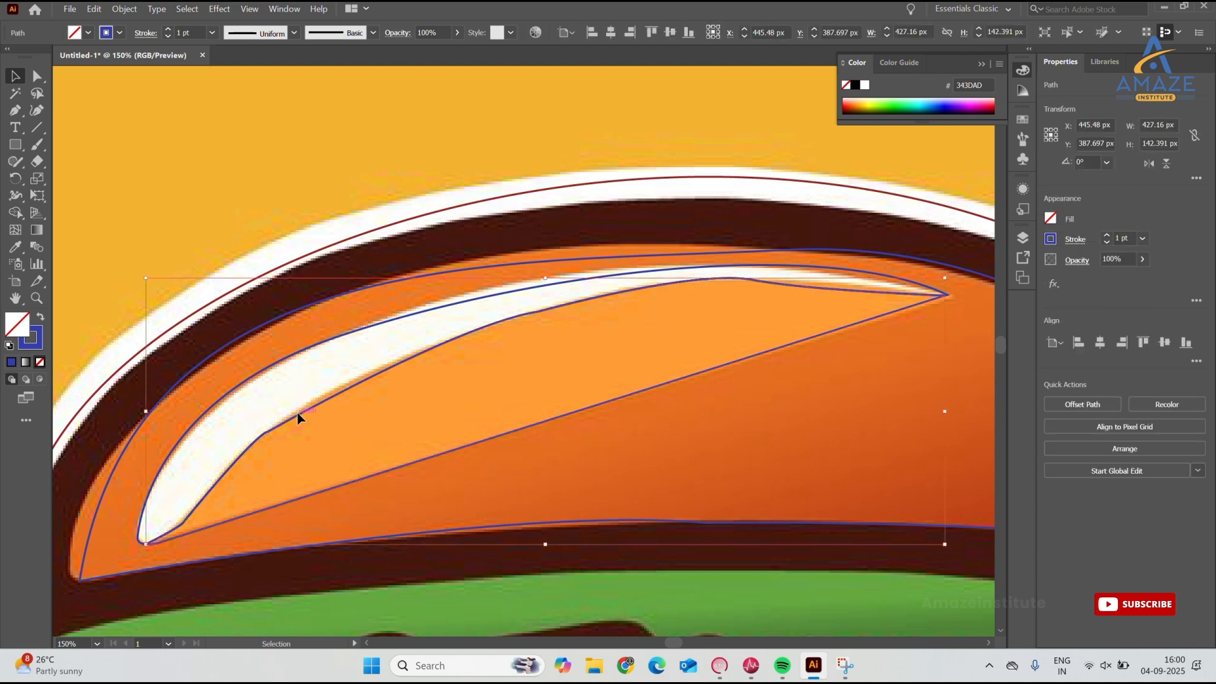
left_click_drag(297, 413, 278, 320)
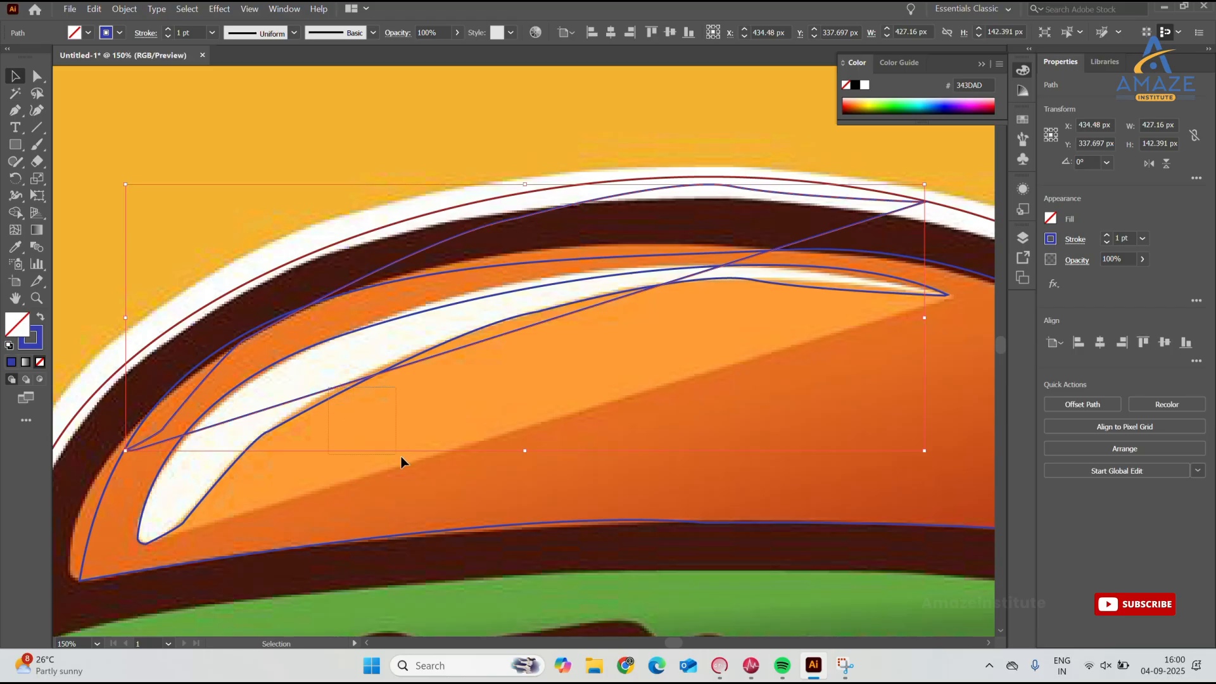
left_click_drag(401, 456, 399, 455)
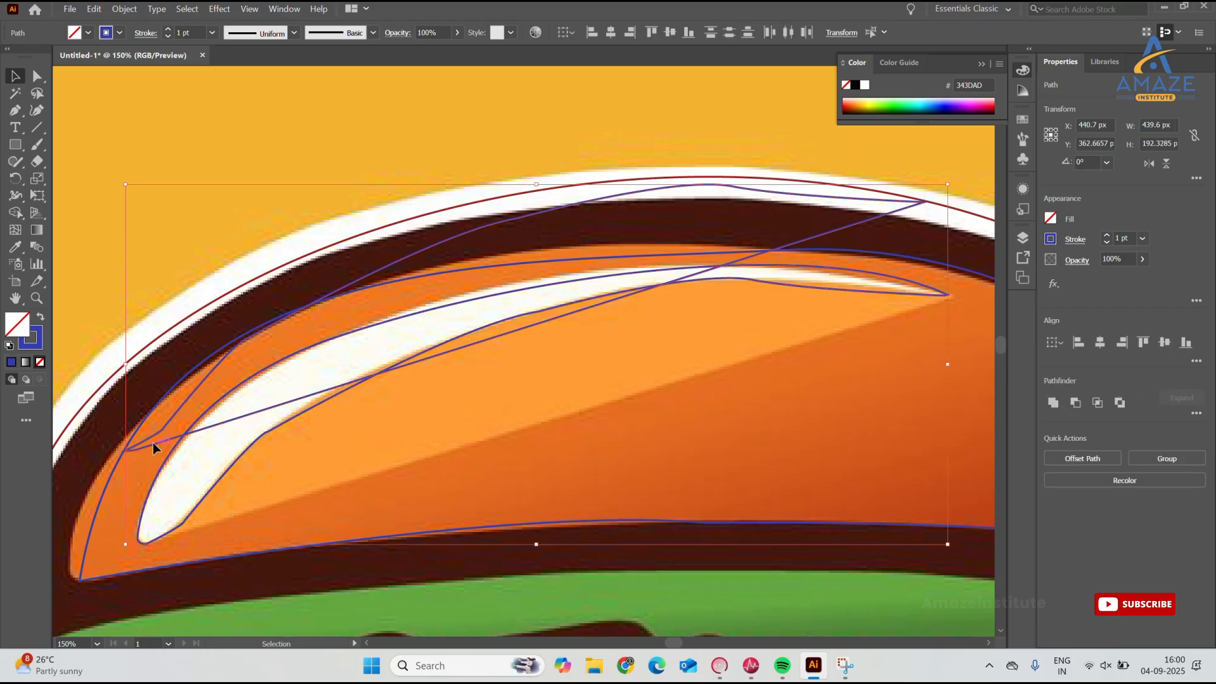
left_click_drag(154, 442, 245, 483)
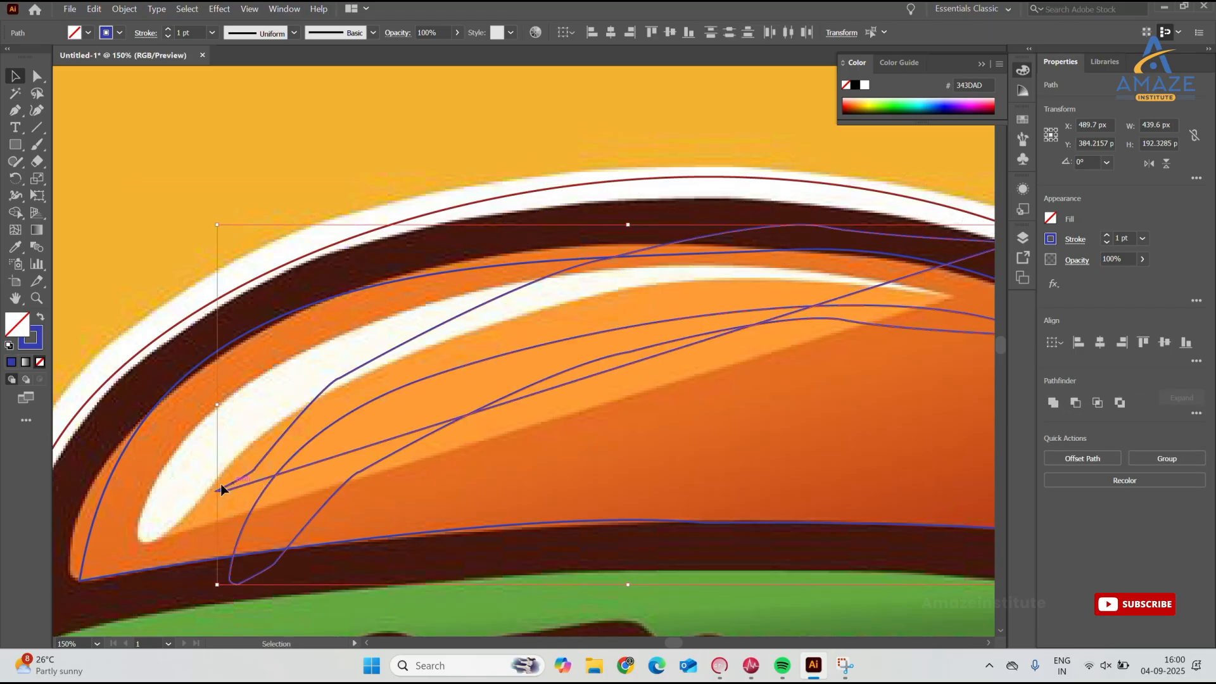
left_click(205, 488)
left_click(227, 486)
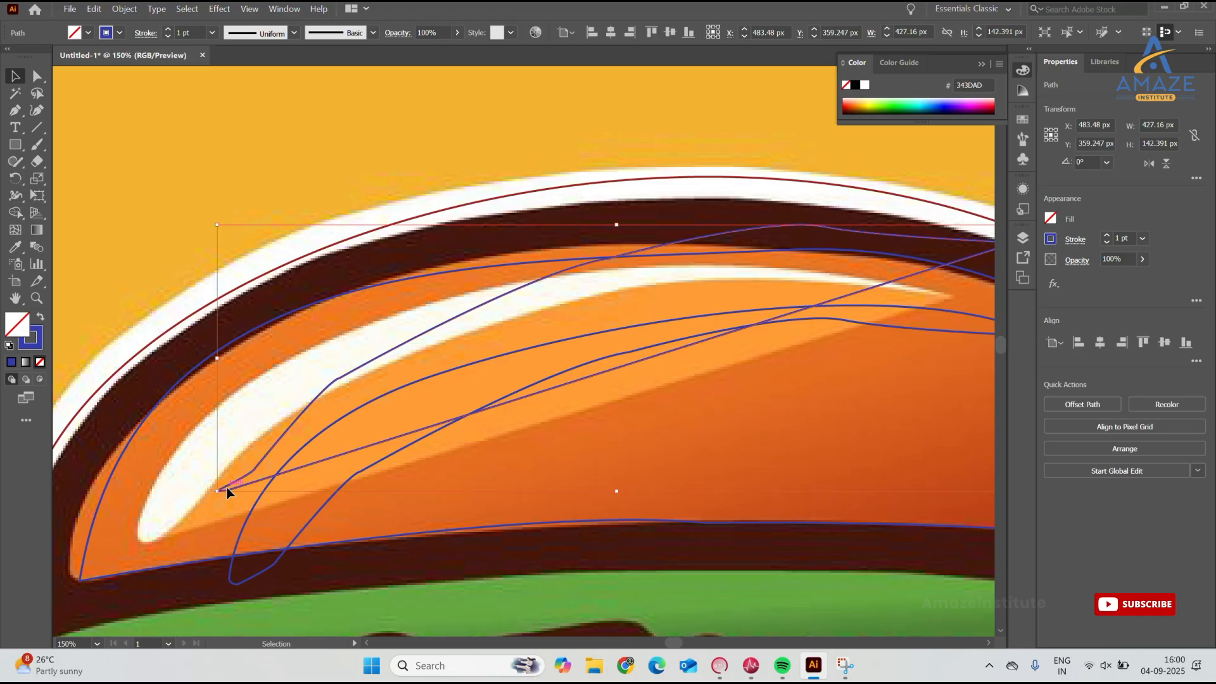
left_click_drag(227, 488, 160, 464)
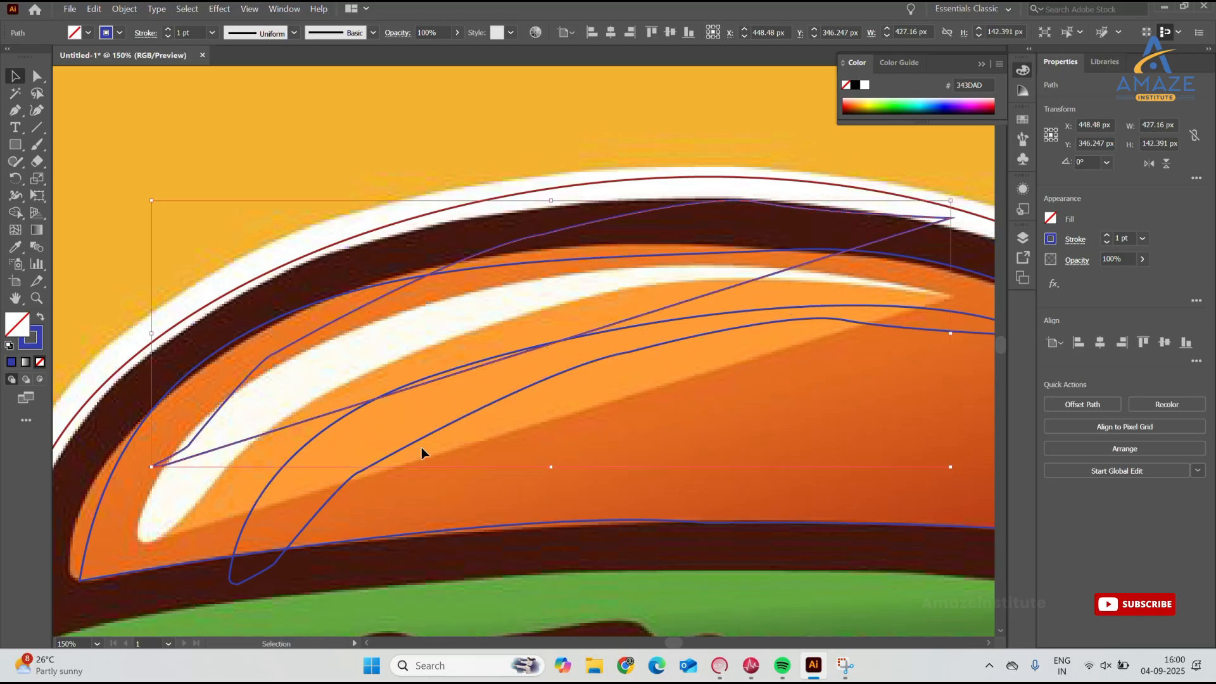
key("ctrl+z")
key("ctrl+z")
key("ctrl+z")
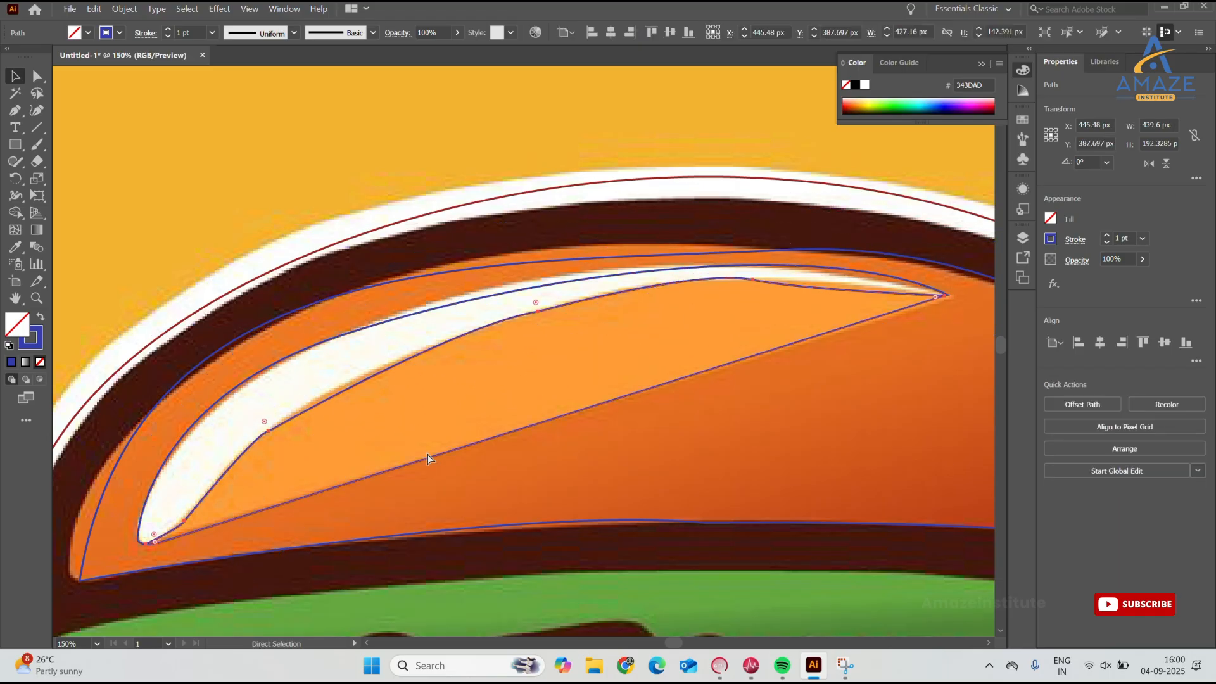
scroll(426, 454, "down", 2)
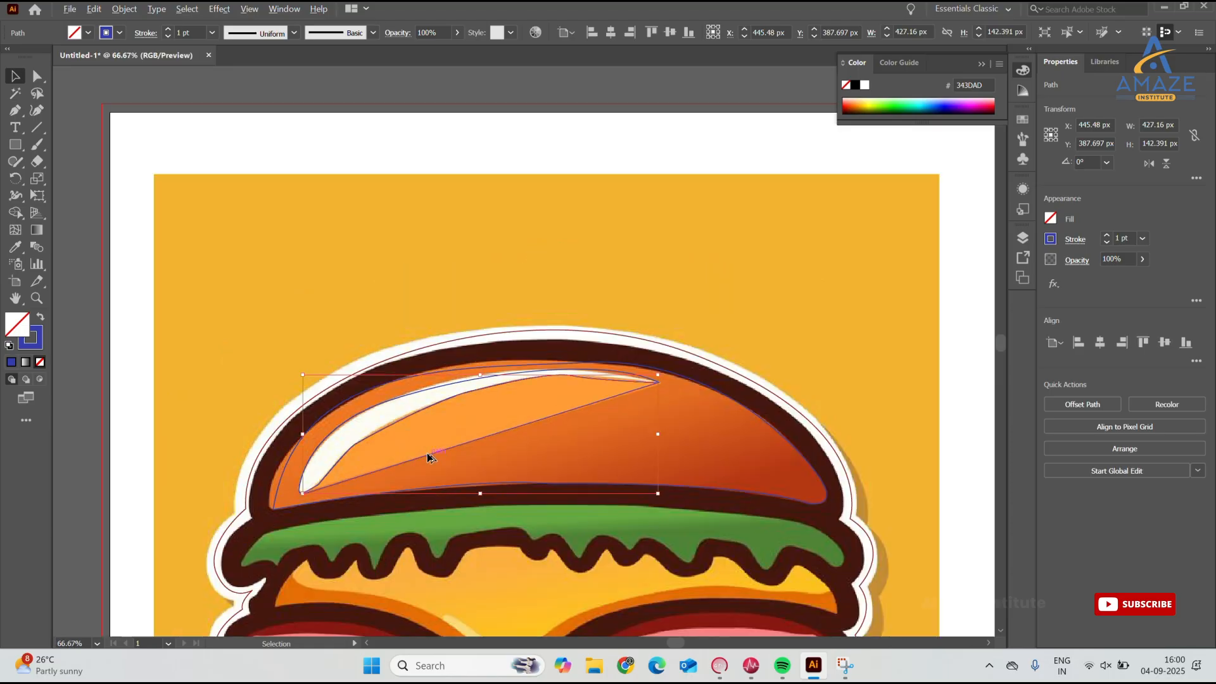
left_click(558, 115)
Examine the wavy edges of the lettuce and cheese, the cheese's dark orange border, and its pale highlight
scroll(652, 442, "down", 3)
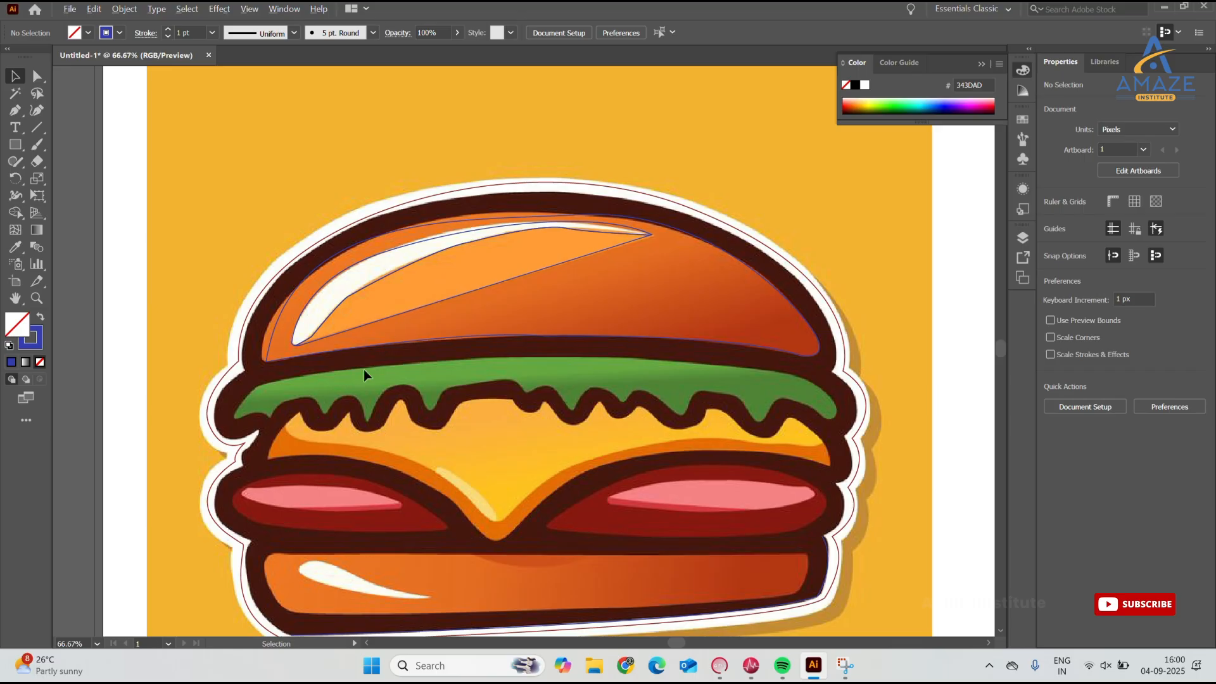
scroll(355, 386, "up", 1)
left_click_drag(552, 380, 430, 380)
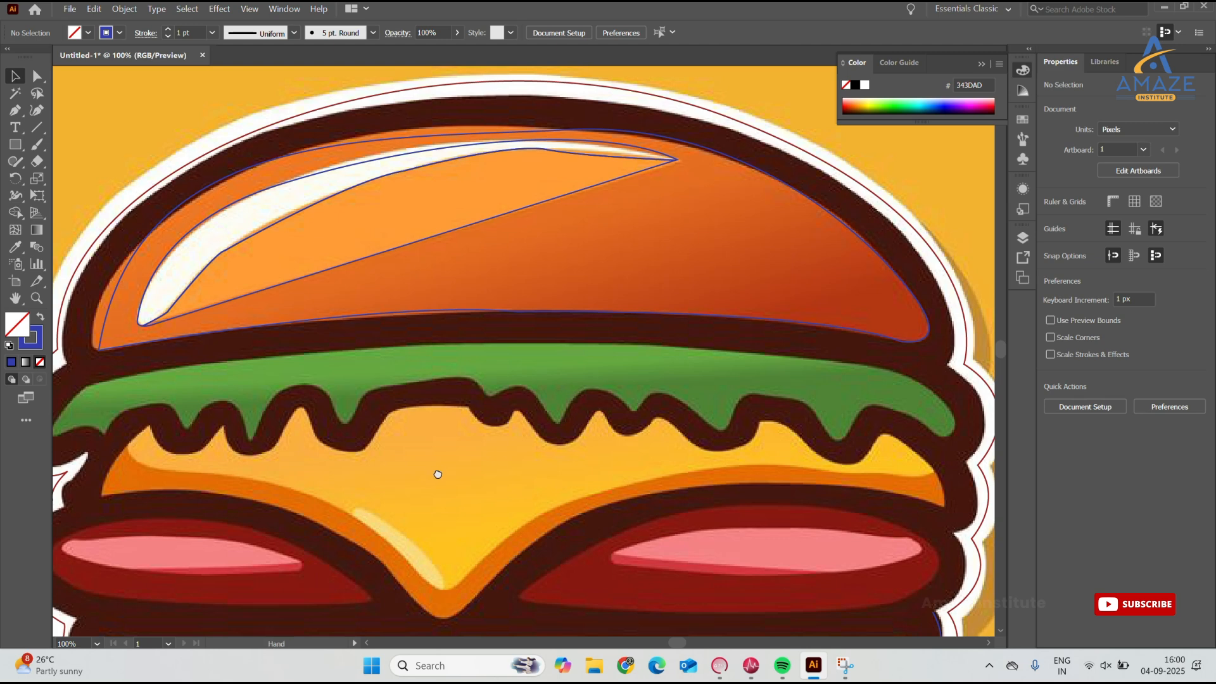
left_click_drag(435, 475, 454, 420)
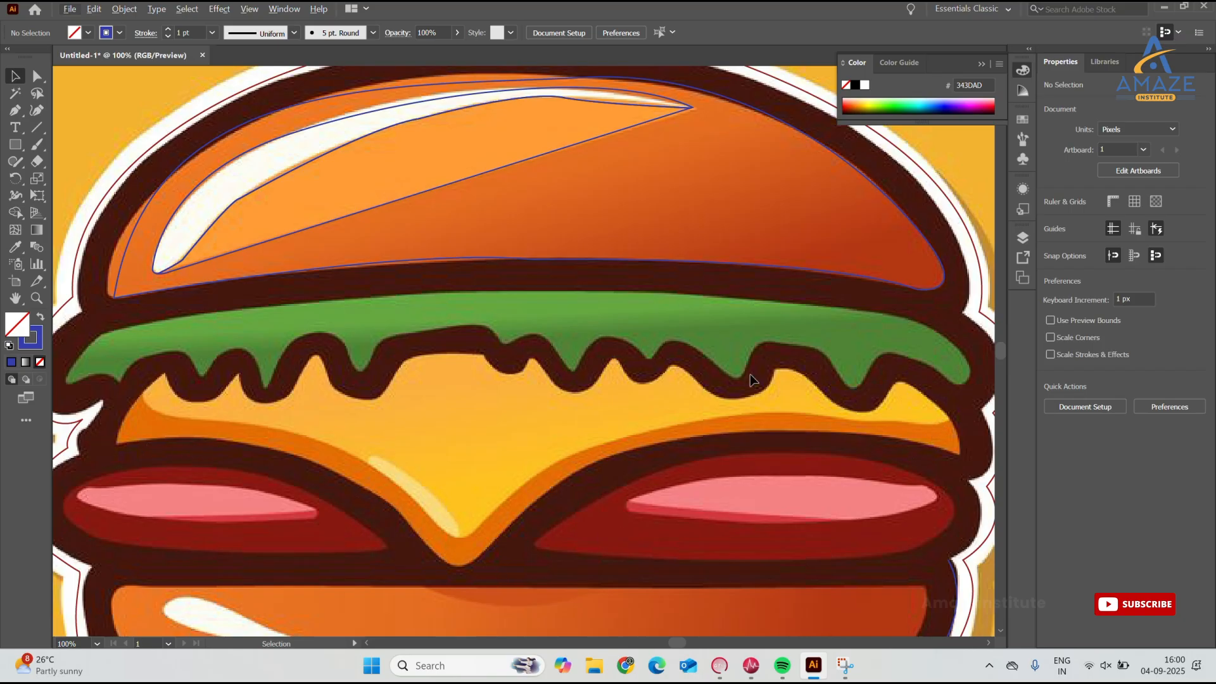
scroll(109, 446, "up", 2)
scroll(166, 352, "up", 1)
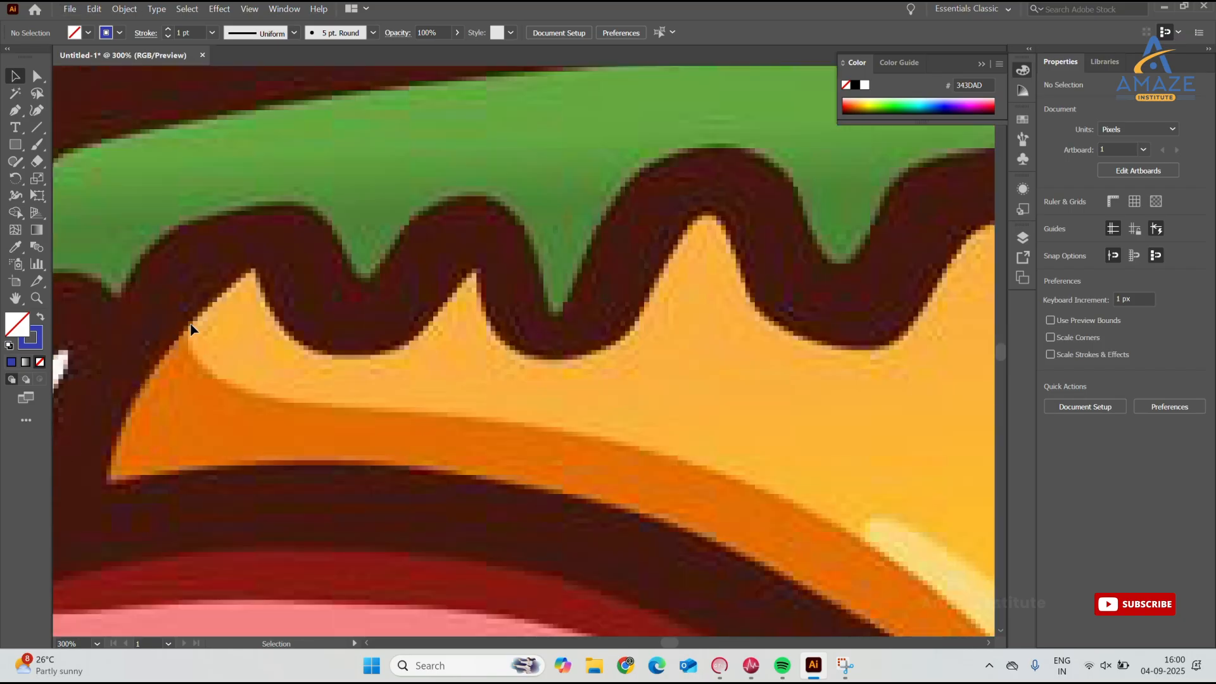
scroll(195, 359, "down", 1)
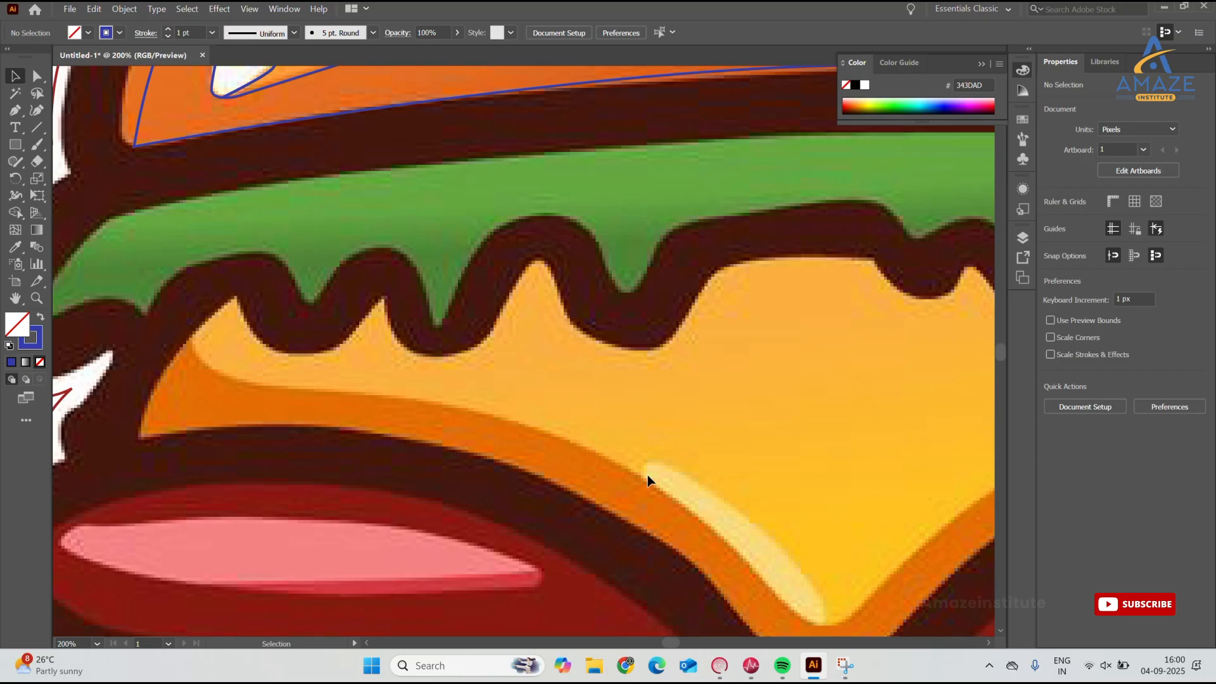
left_click_drag(647, 475, 183, 328)
left_click_drag(688, 272, 257, 412)
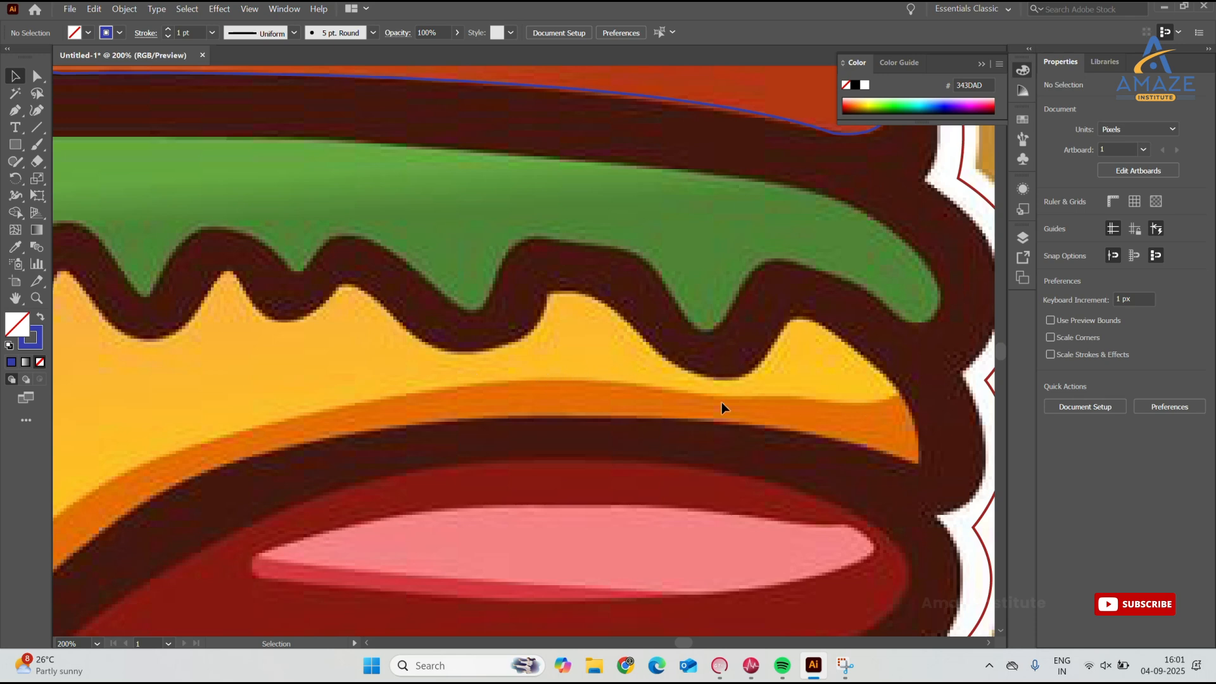
key("space")
left_click_drag(450, 399, 944, 284)
left_click_drag(557, 365, 684, 369)
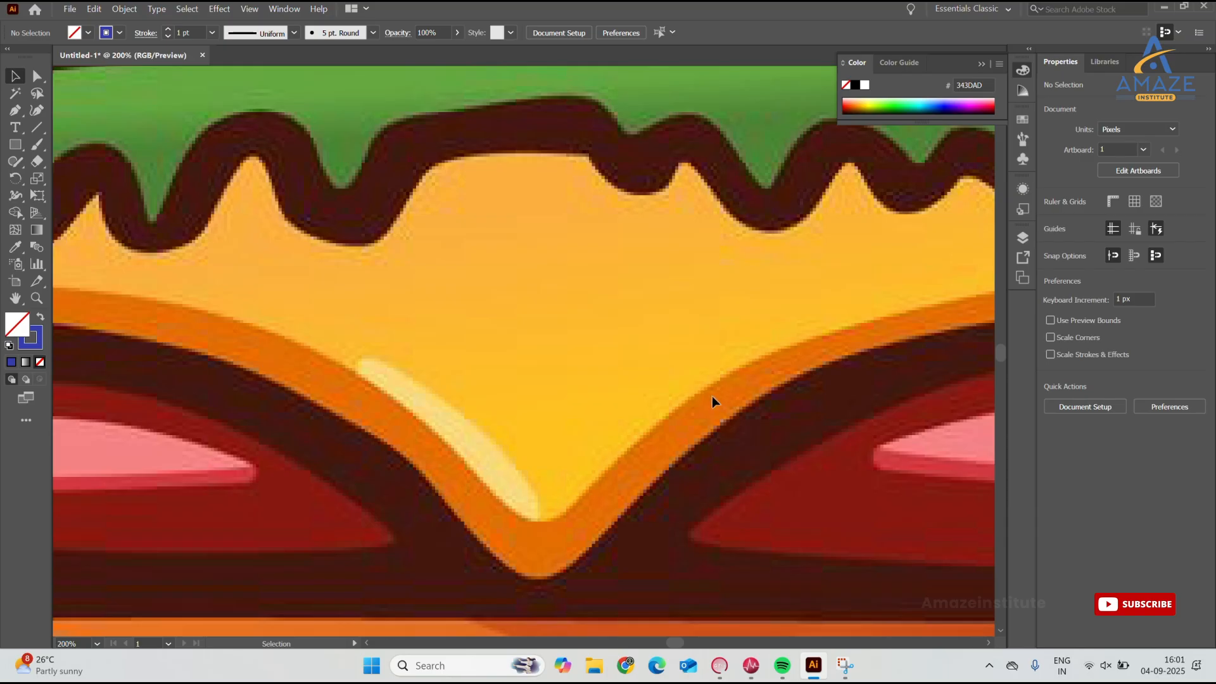
scroll(365, 428, "up", 1)
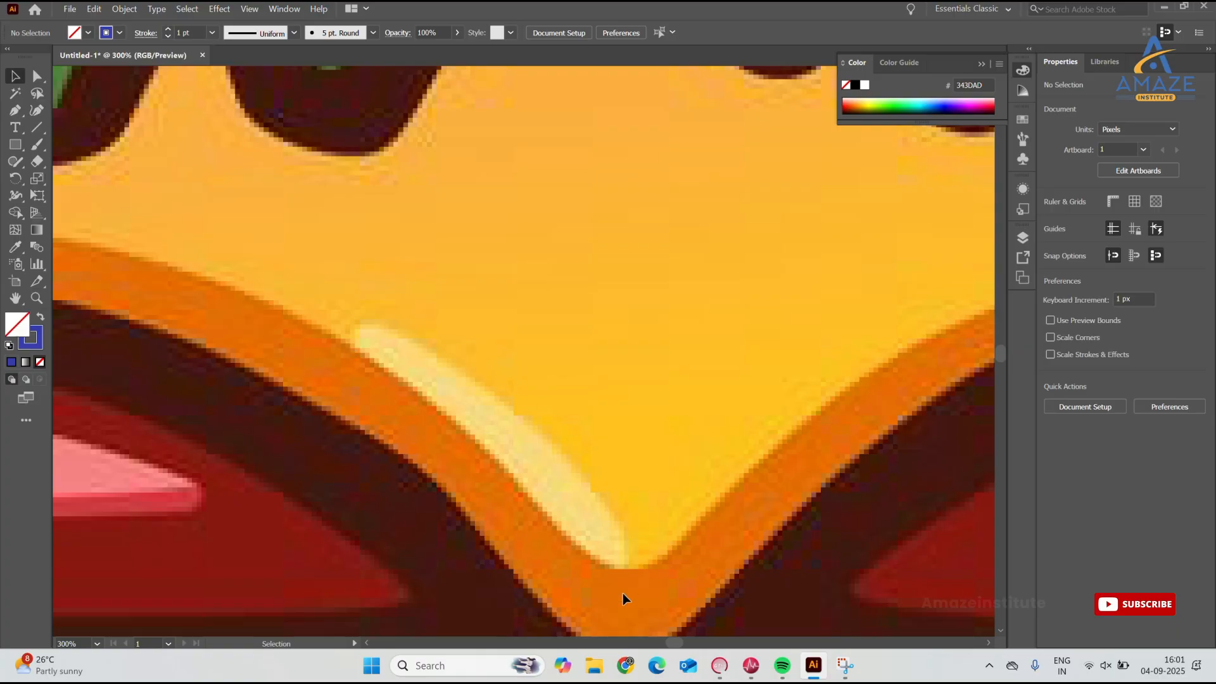
scroll(606, 570, "down", 2)
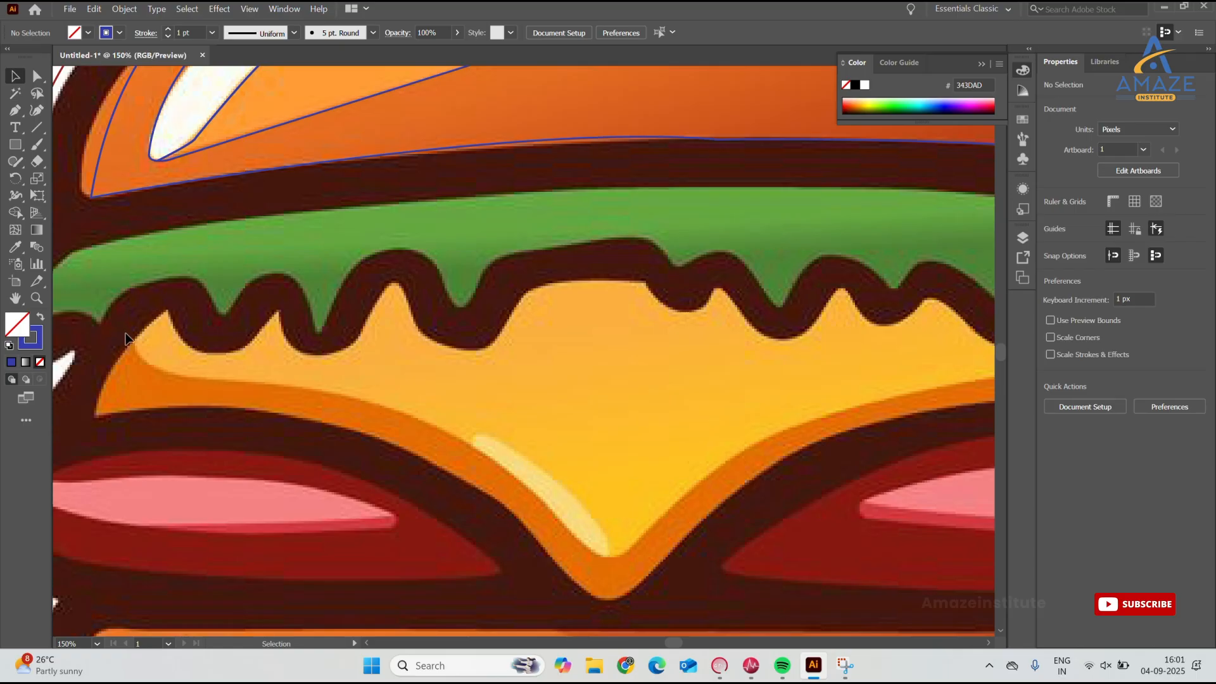
scroll(497, 488, "up", 3)
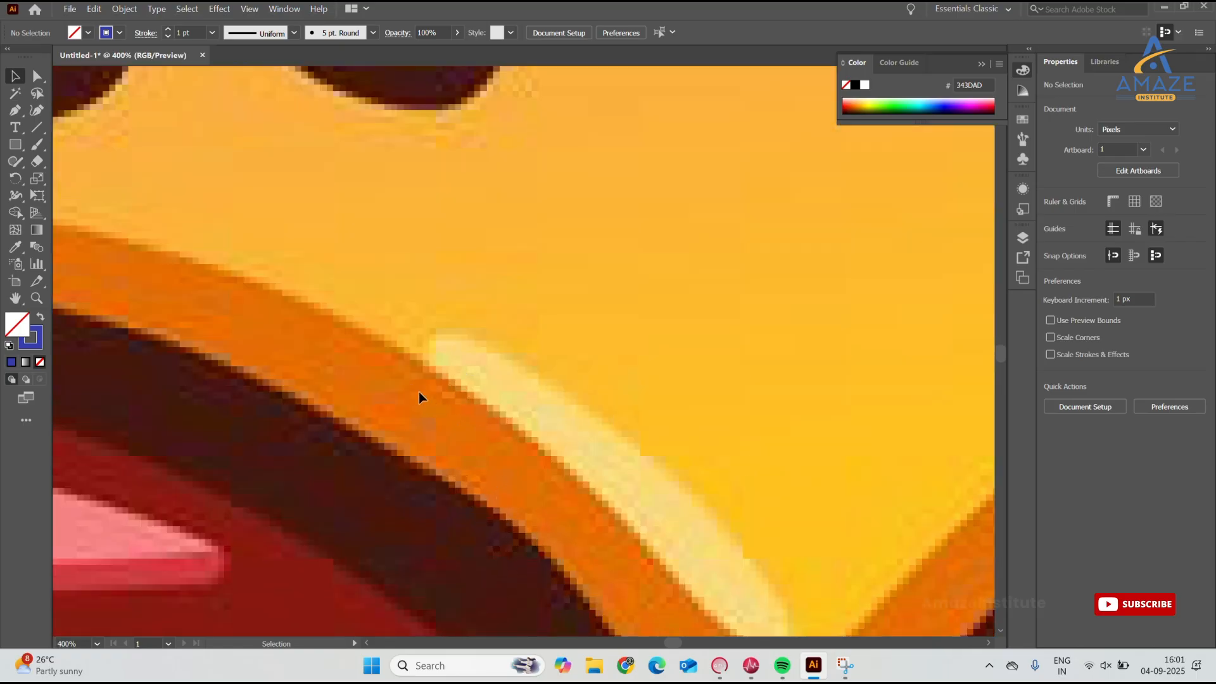
scroll(470, 423, "down", 6)
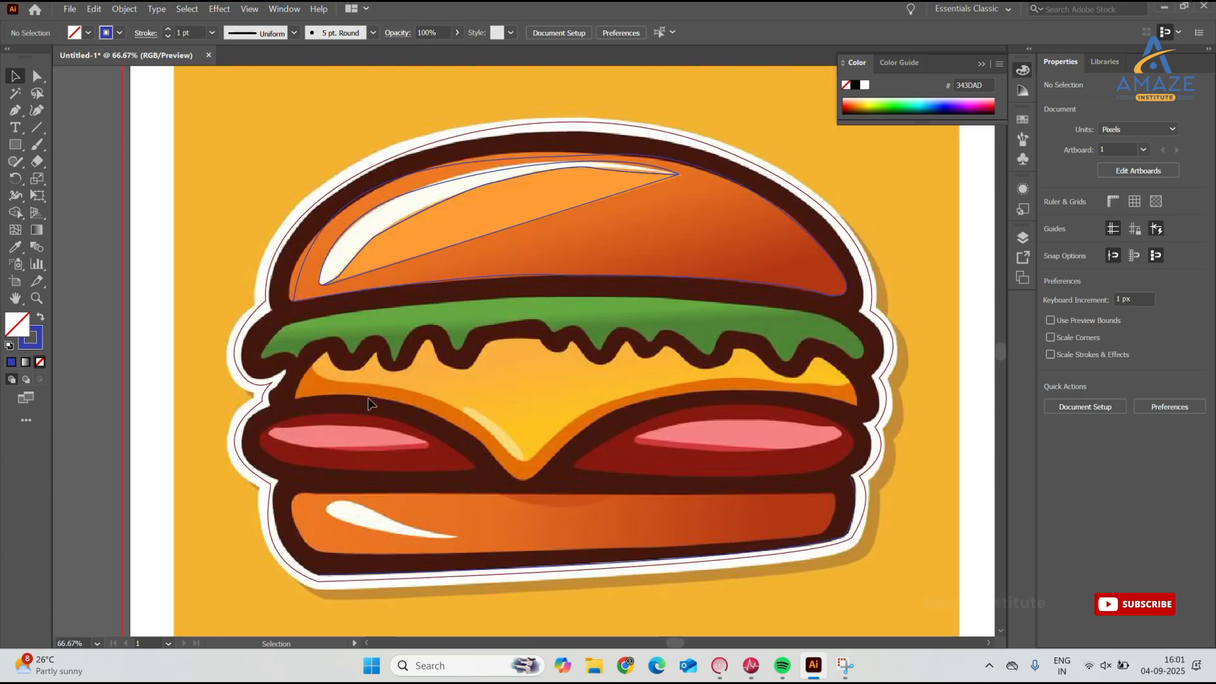
Examine the red layers beneath the cheese, including their pink highlights and darker lower edges
scroll(424, 226, "up", 2)
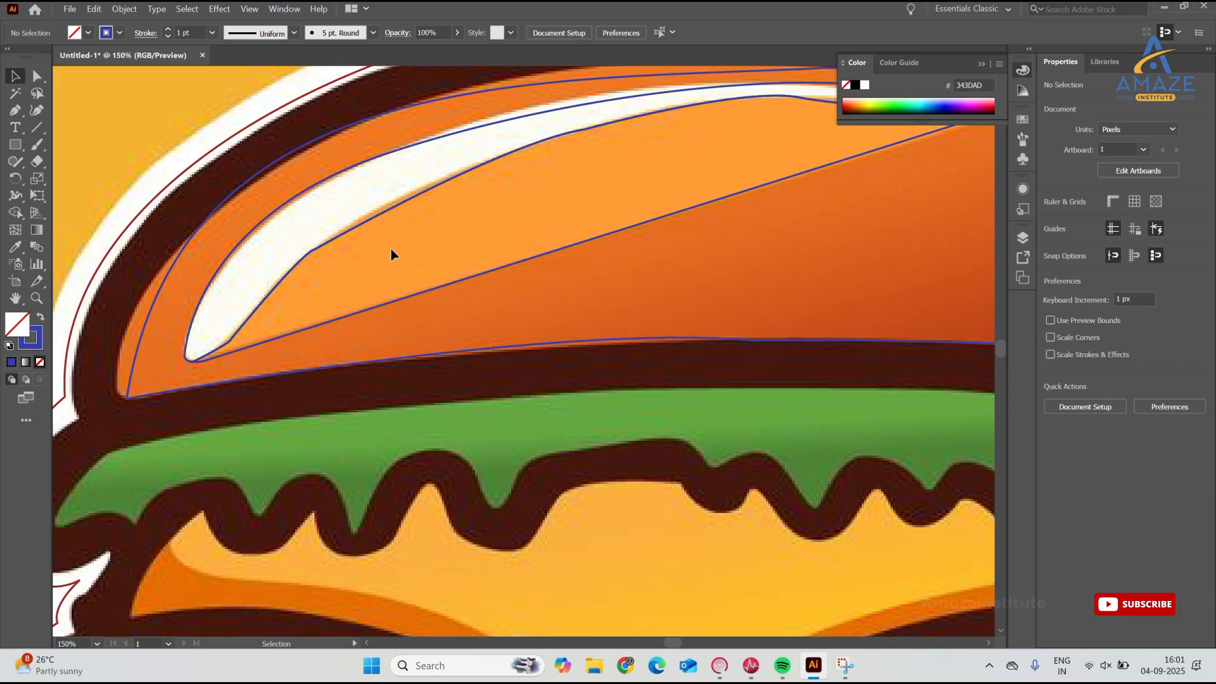
scroll(390, 249, "down", 1)
left_click_drag(479, 335, 407, 192)
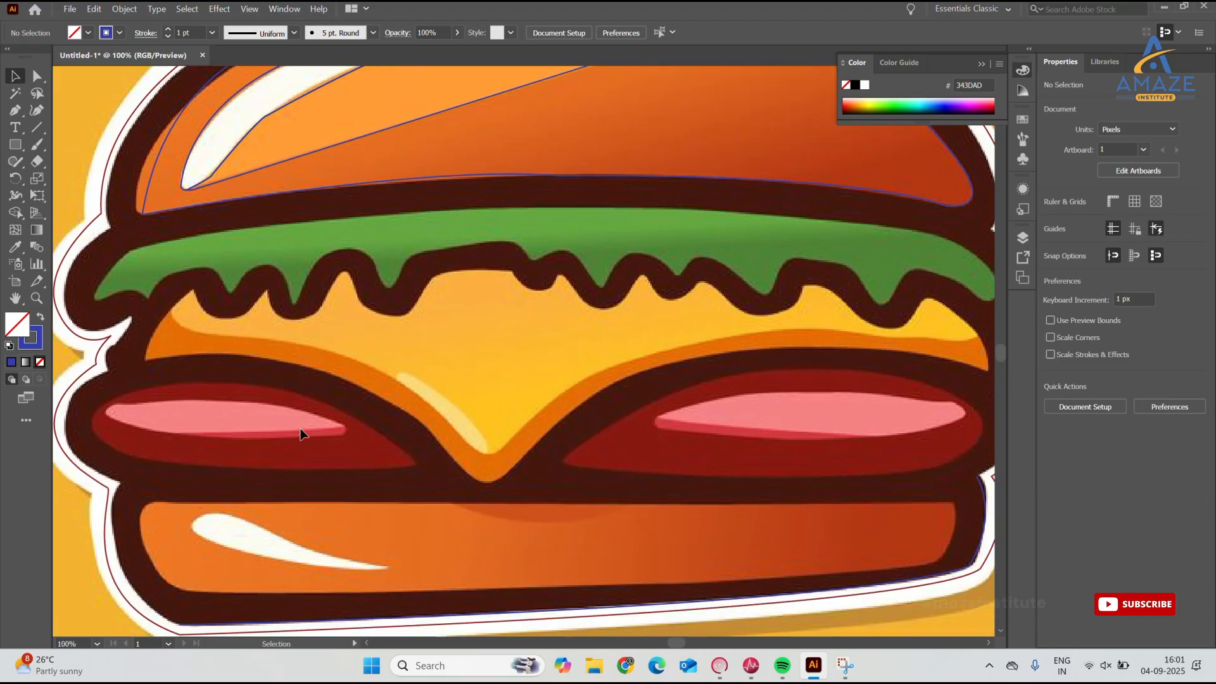
scroll(291, 434, "up", 1)
left_click_drag(376, 400, 475, 426)
scroll(375, 448, "up", 1)
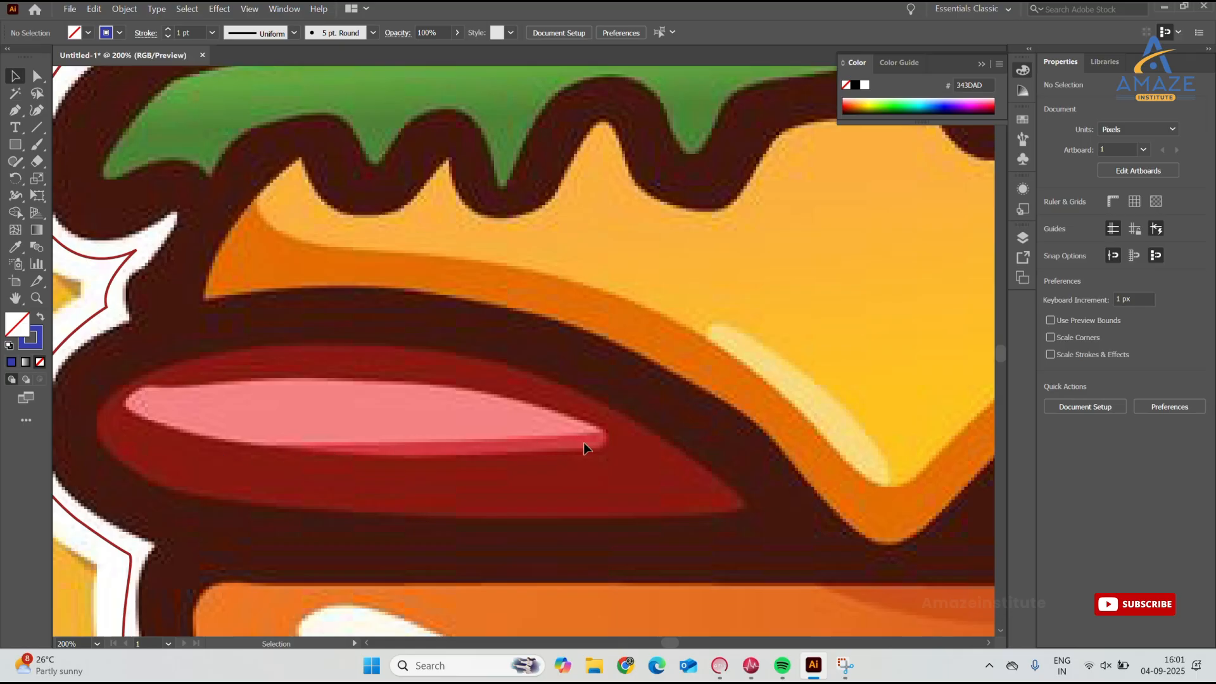
scroll(580, 447, "down", 2)
left_click_drag(706, 420, 364, 387)
scroll(363, 393, "down", 1)
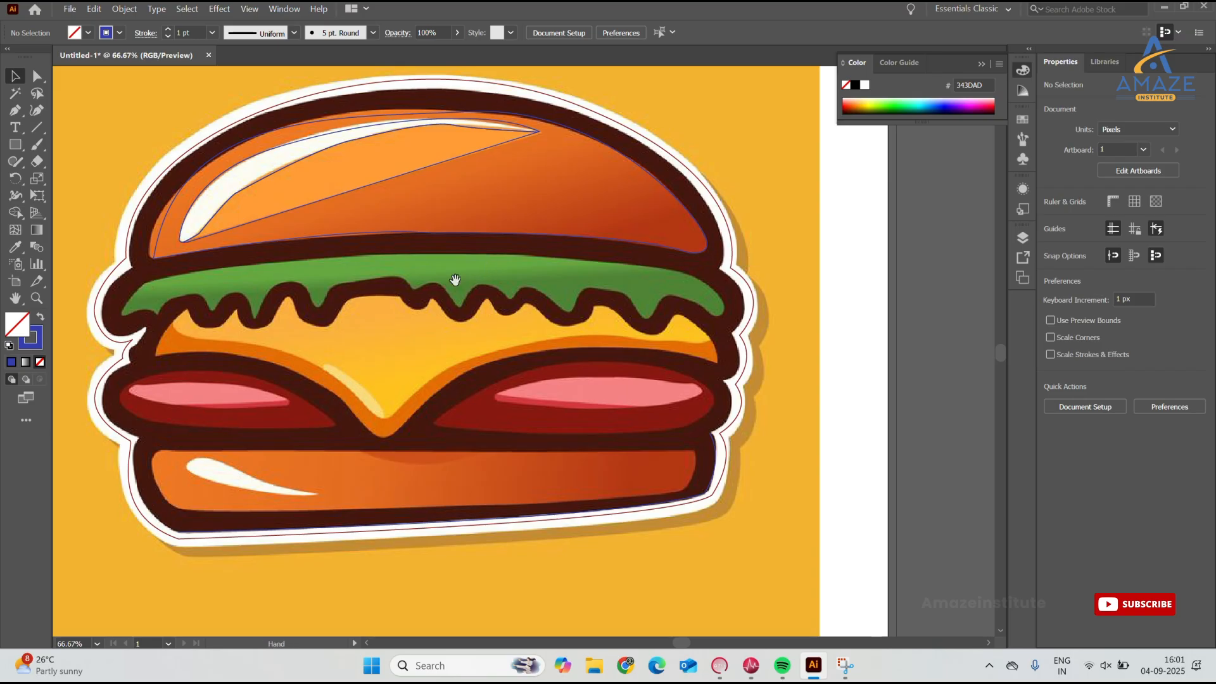
Review the traced top bun and highlight outlines against the image, and survey the lettuce, cheese and bottom bun shapes
left_click_drag(454, 282, 456, 364)
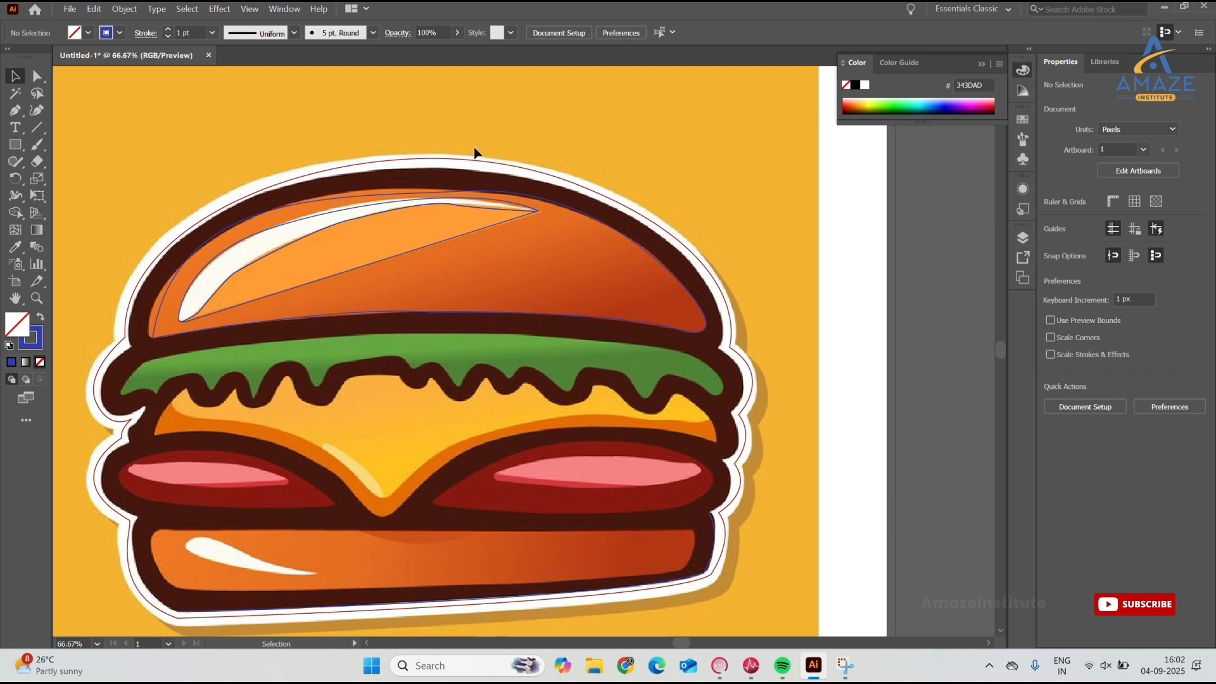
scroll(343, 226, "up", 1)
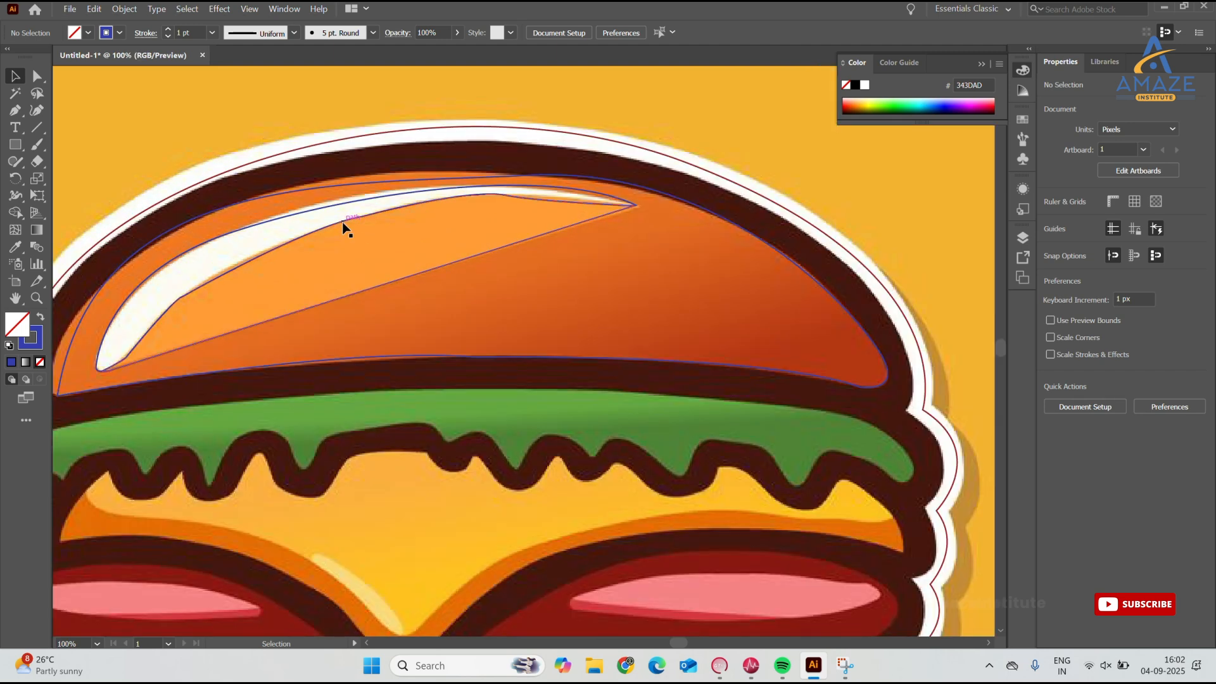
scroll(344, 226, "up", 1)
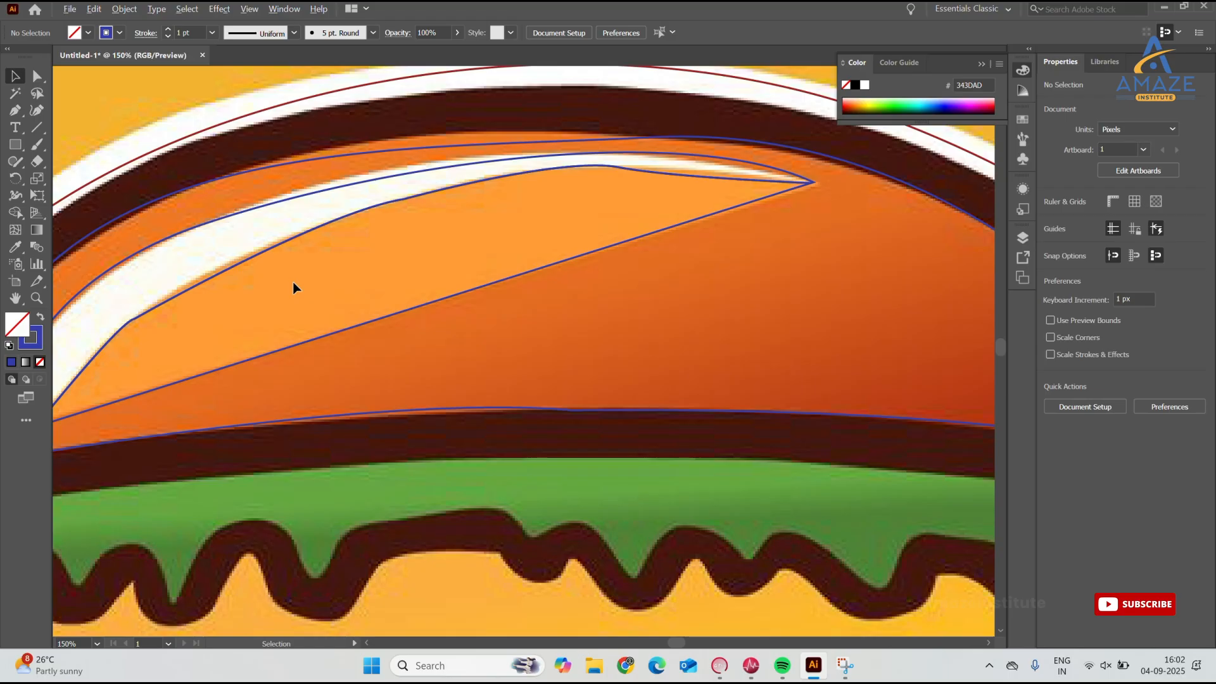
scroll(292, 282, "down", 2)
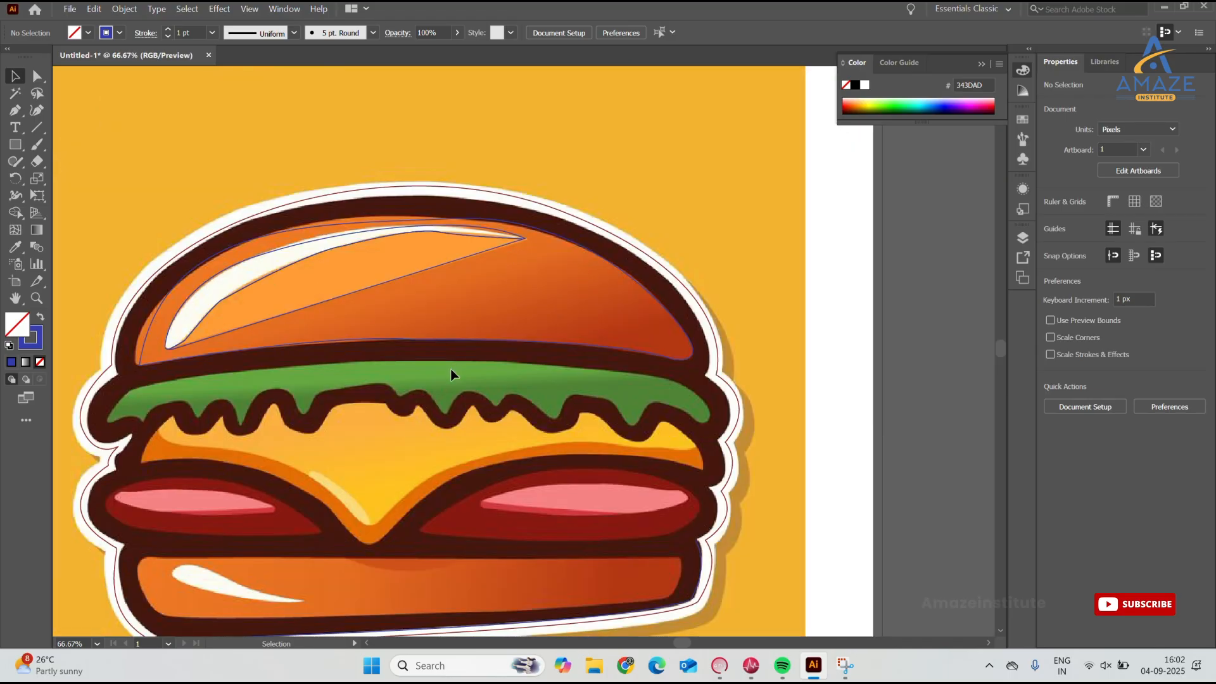
scroll(374, 507, "up", 2)
left_click_drag(399, 432, 523, 416)
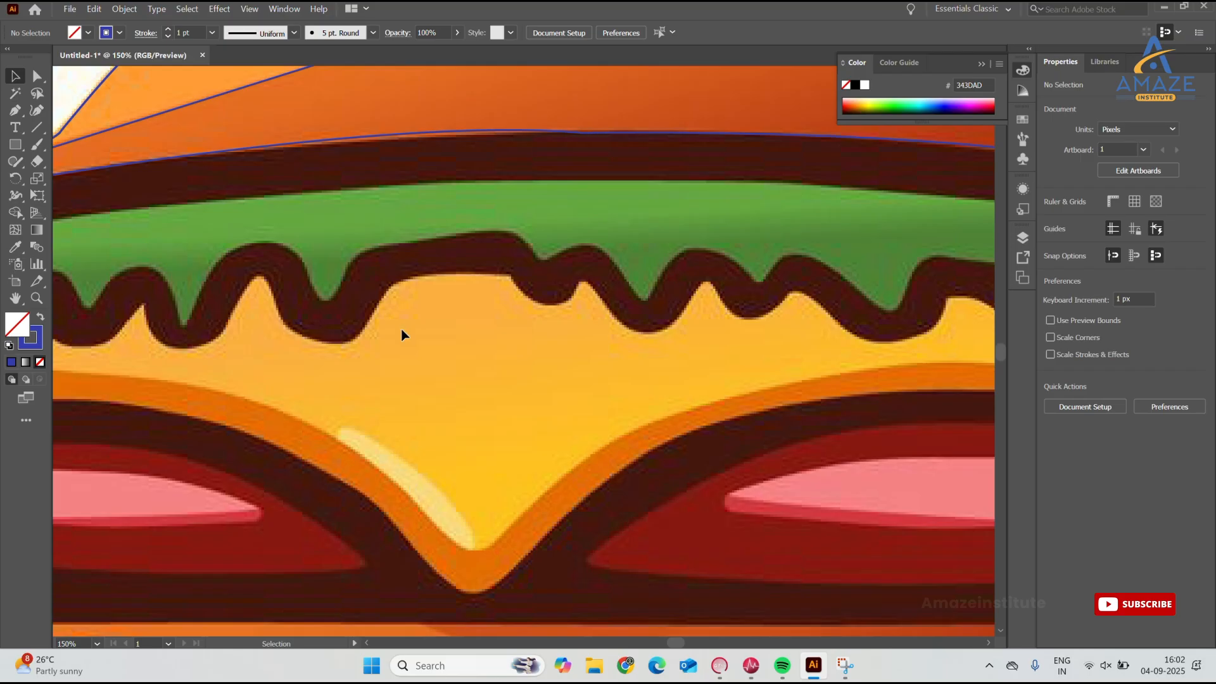
scroll(421, 439, "down", 1)
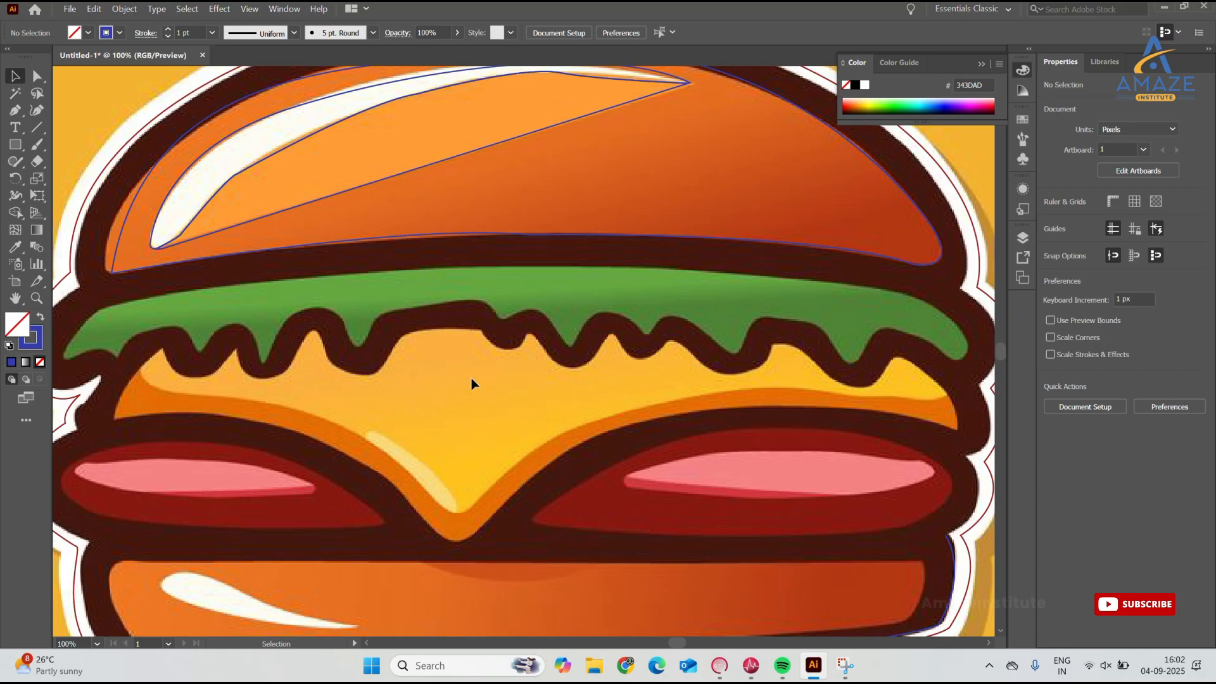
left_click_drag(380, 489, 505, 456)
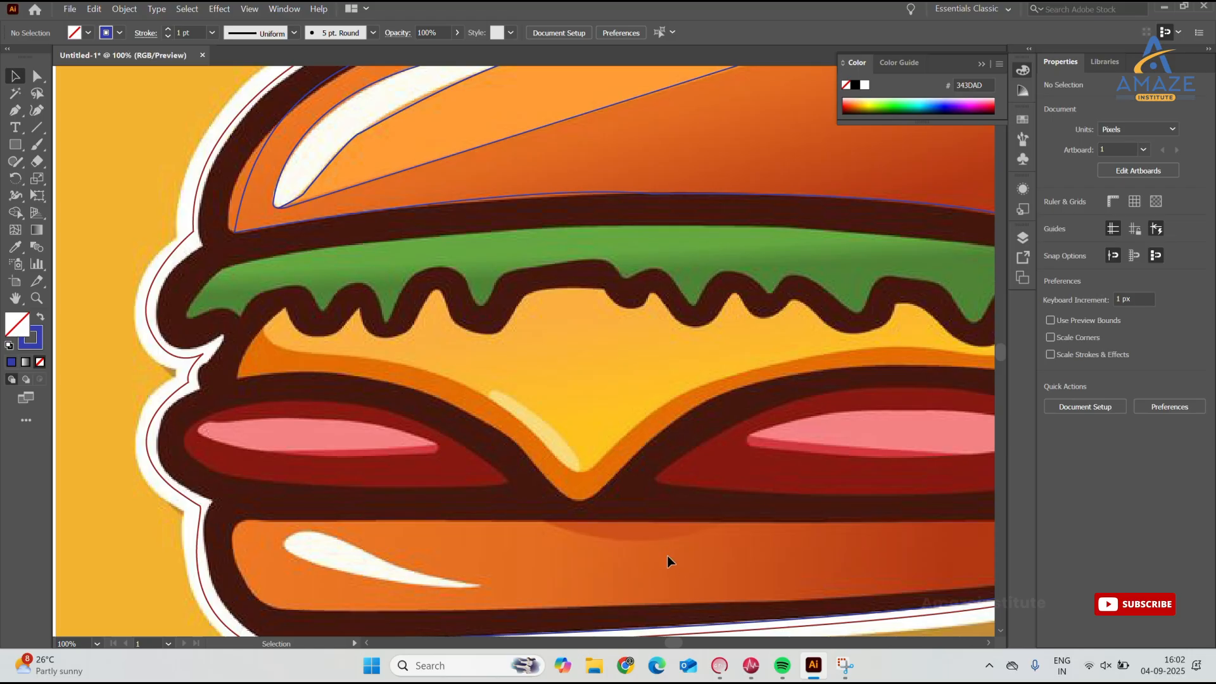
scroll(624, 414, "down", 1)
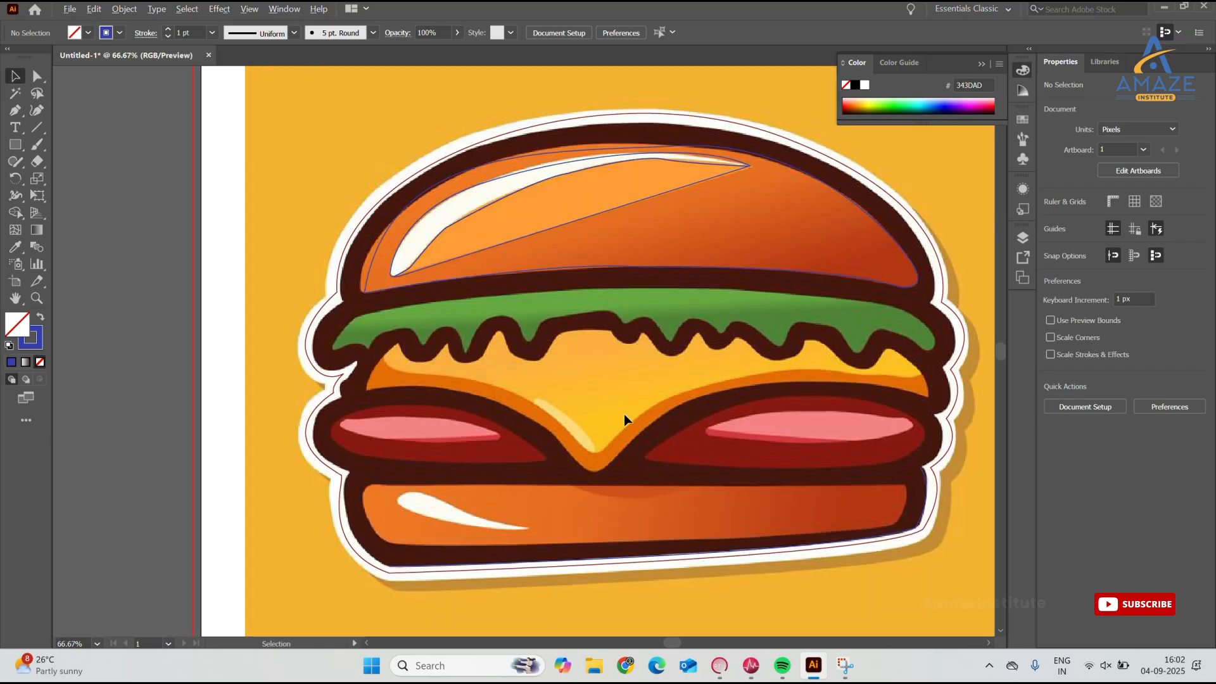
Select the blue path traced along the bottom bun's right and lower outer edges
scroll(530, 348, "up", 2)
scroll(530, 346, "down", 2)
key("ctrl+1")
scroll(934, 511, "up", 2)
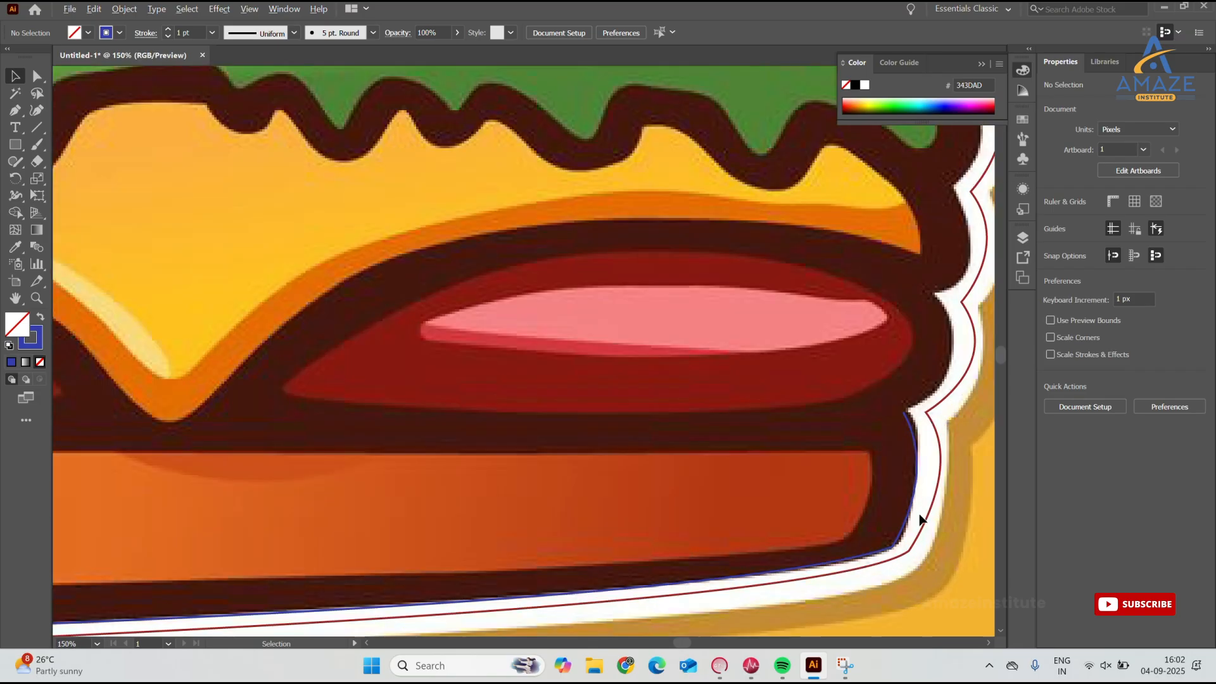
left_click(913, 431)
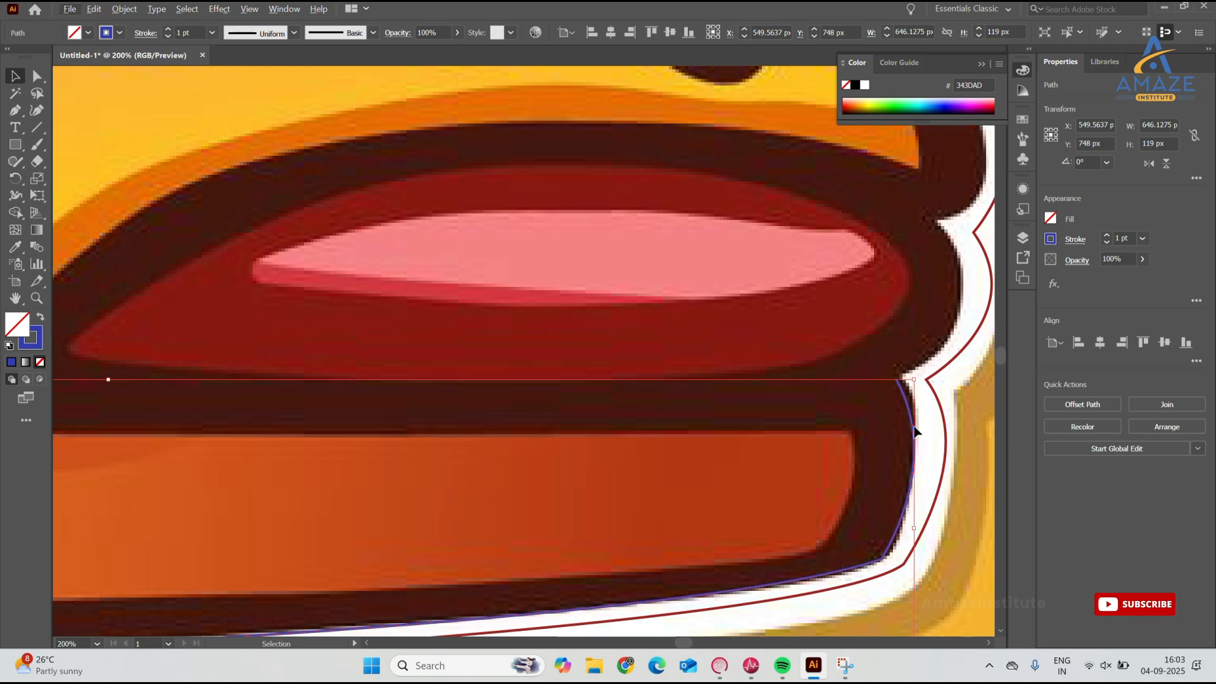
Examine how closely the bottom bun path follows the image around its right corner and lower edge, and review the top bun's highlight outlines
scroll(915, 432, "down", 3)
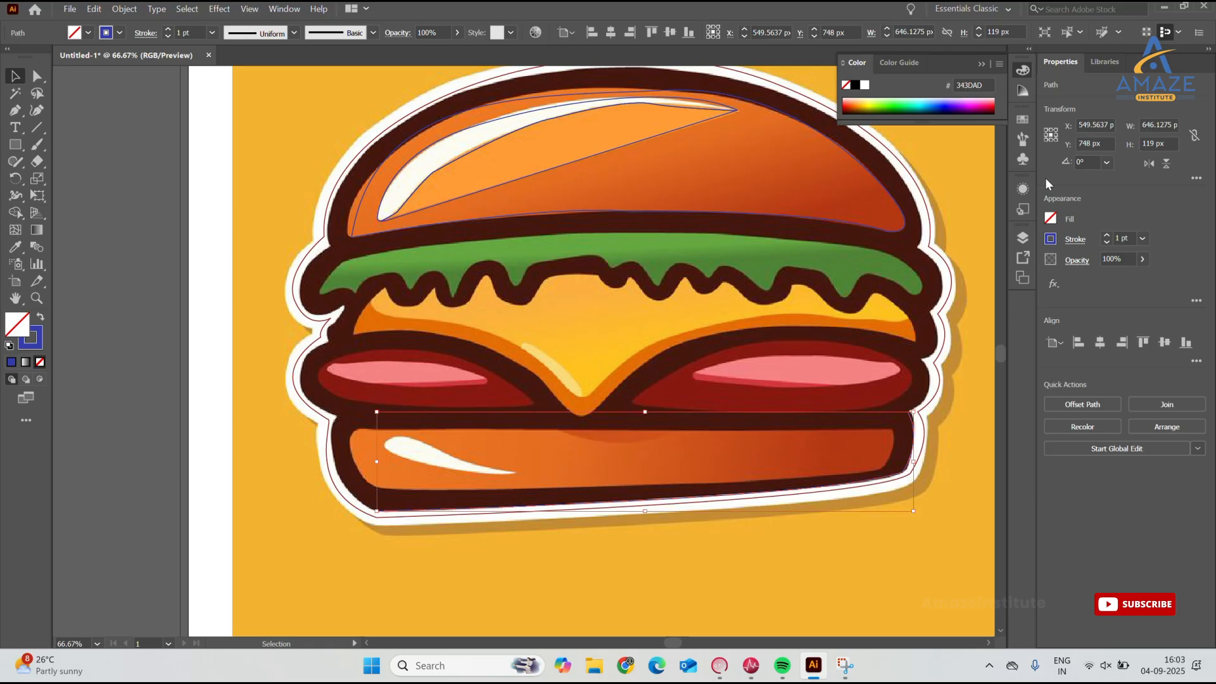
scroll(446, 190, "up", 1)
left_click_drag(489, 164, 428, 271)
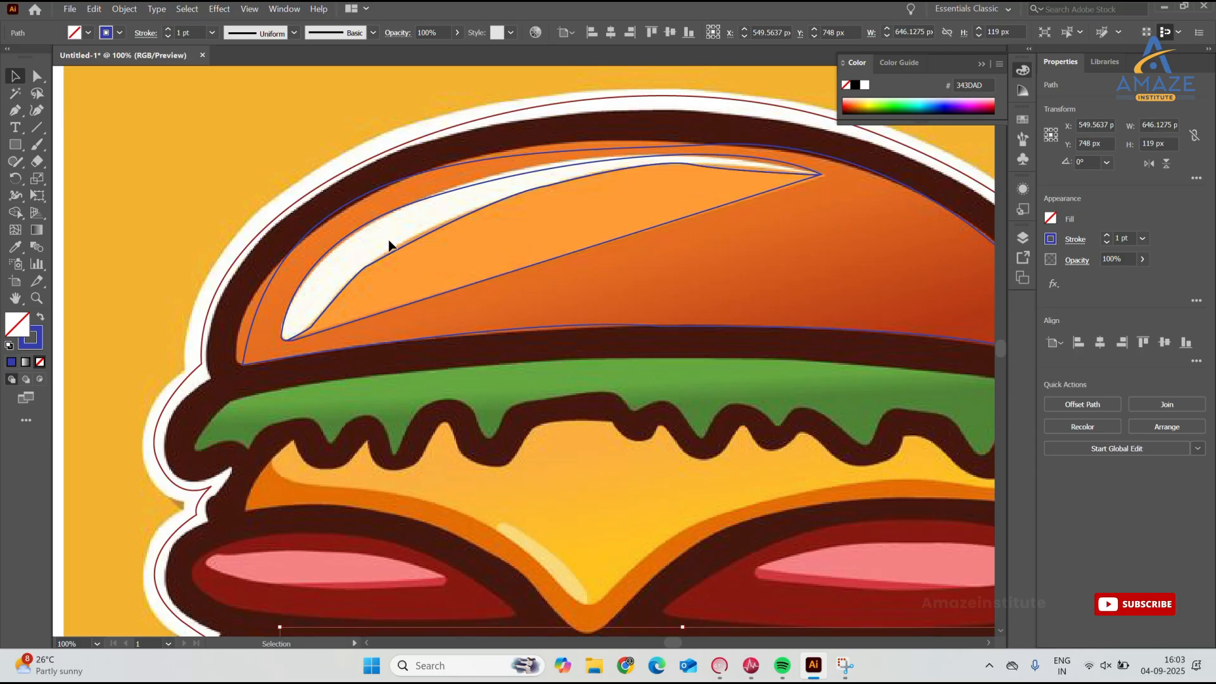
scroll(448, 258, "down", 2, "alt")
scroll(741, 484, "up", 4, "alt")
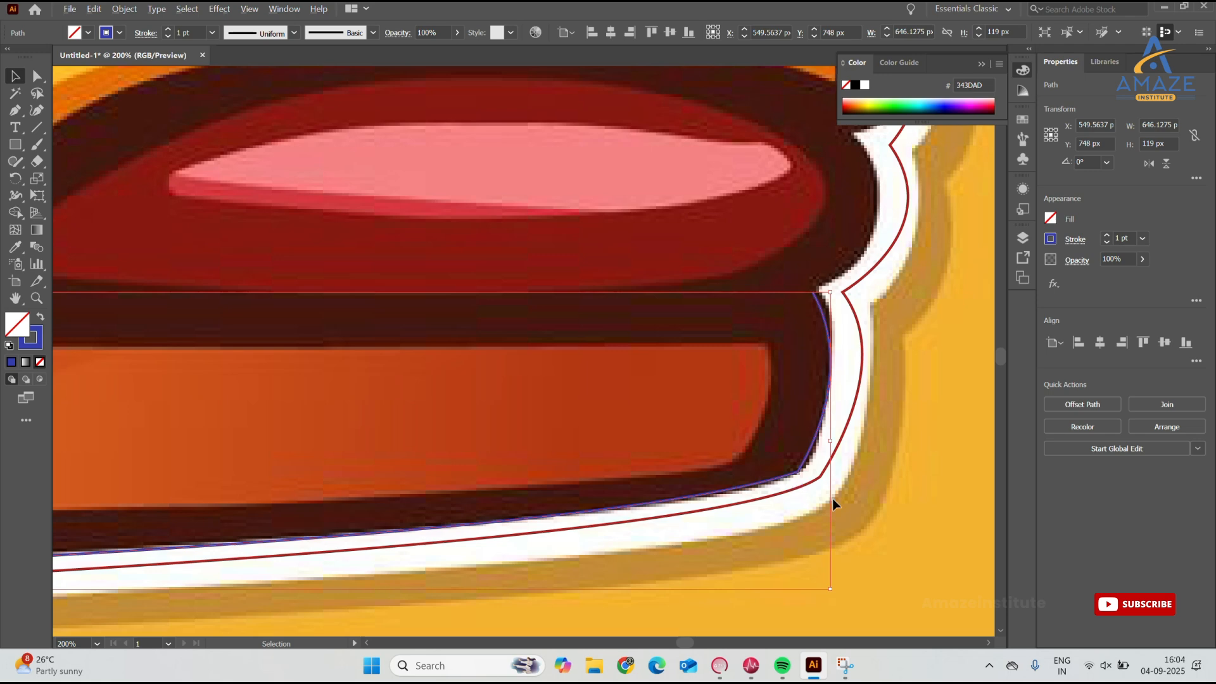
scroll(810, 493, "up", 1, "alt")
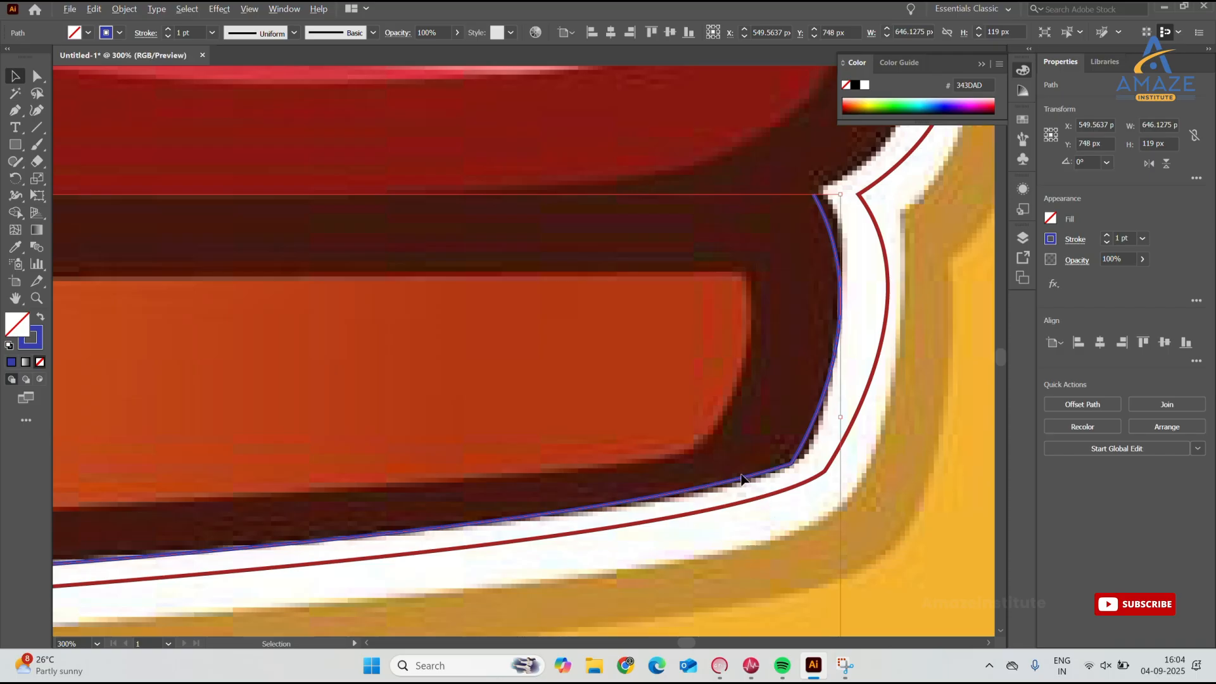
scroll(730, 496, "up", 1, "alt")
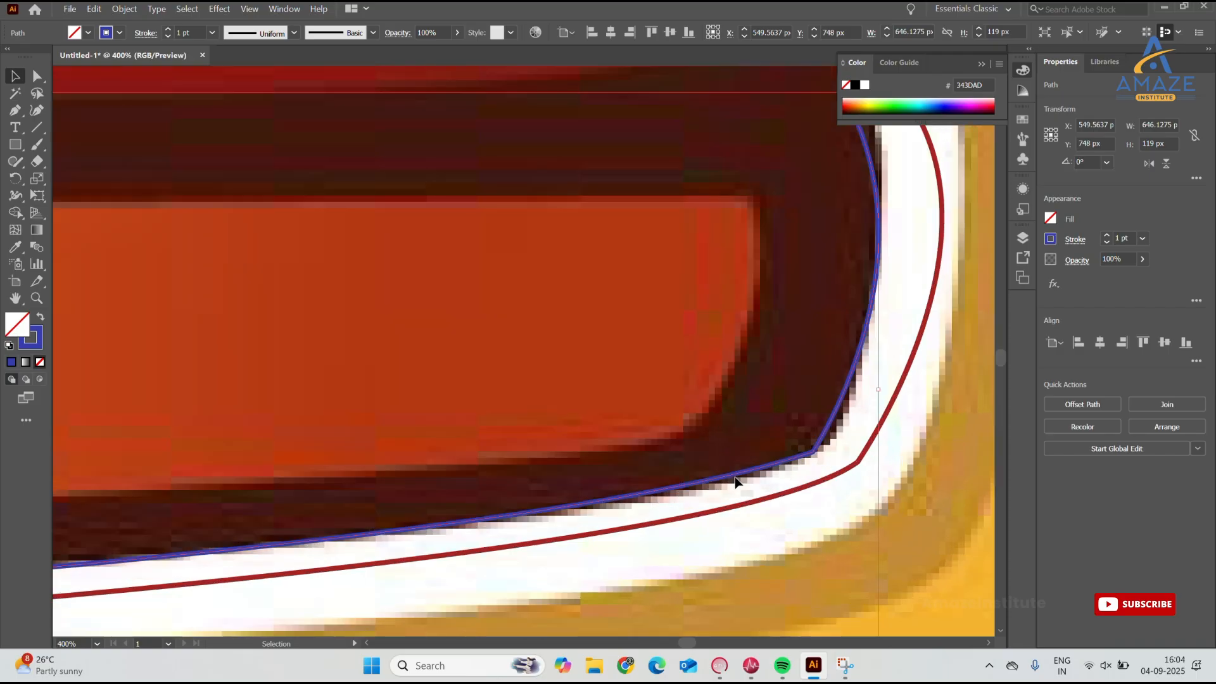
scroll(735, 481, "down", 2, "alt")
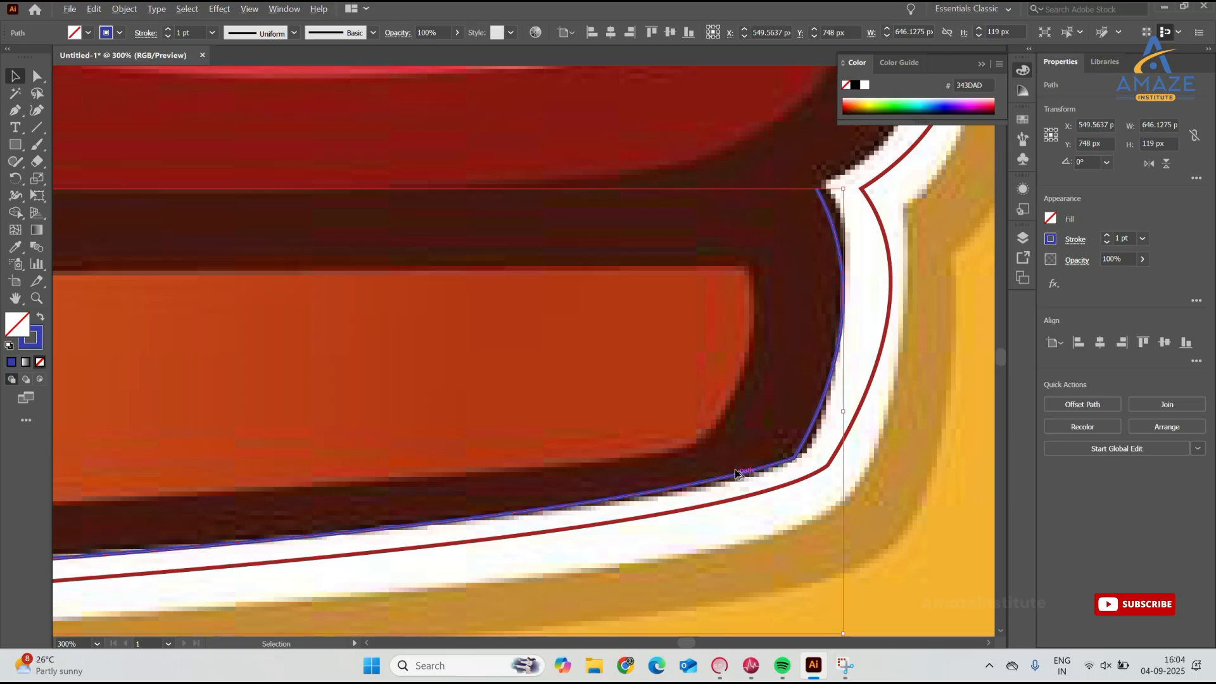
scroll(682, 398, "down", 3, "alt")
scroll(682, 392, "down", 2, "alt")
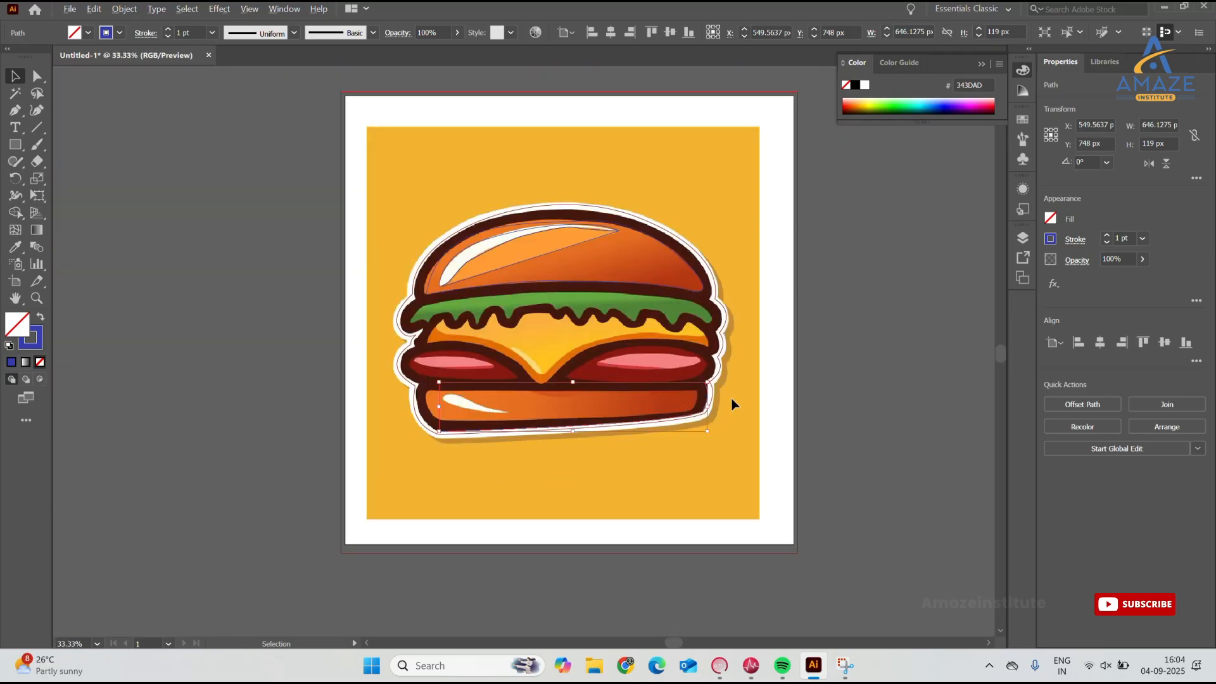
scroll(627, 448, "up", 6, "alt")
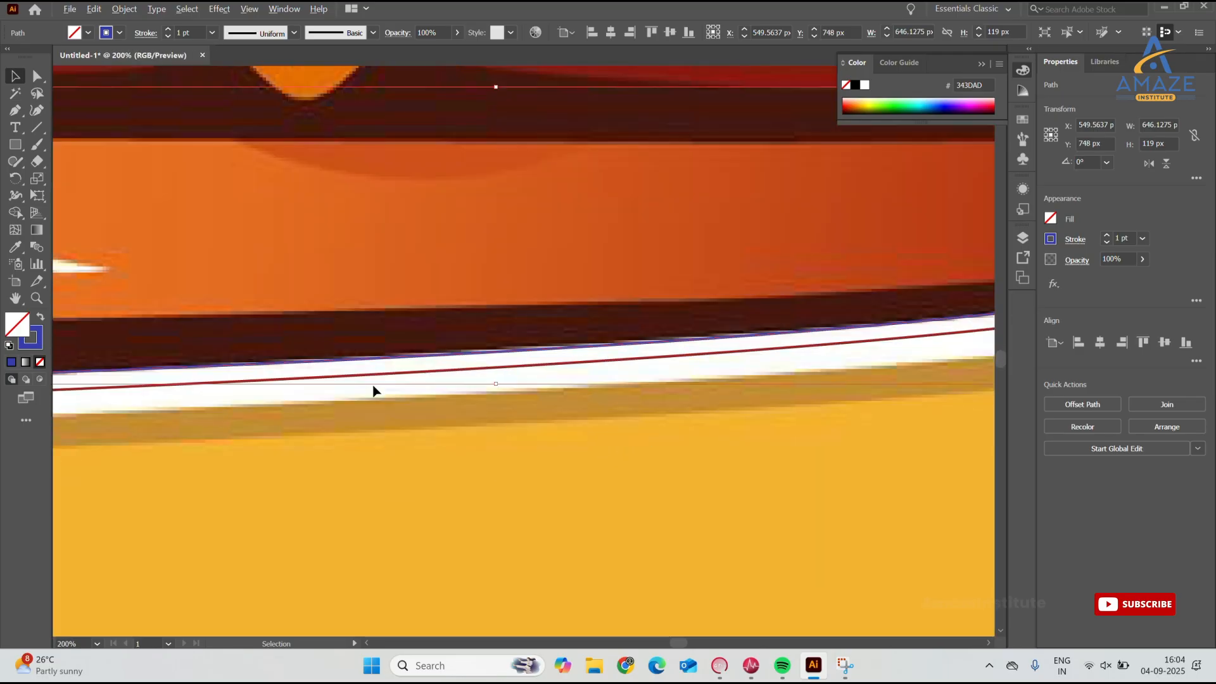
left_click_drag(329, 340, 902, 413)
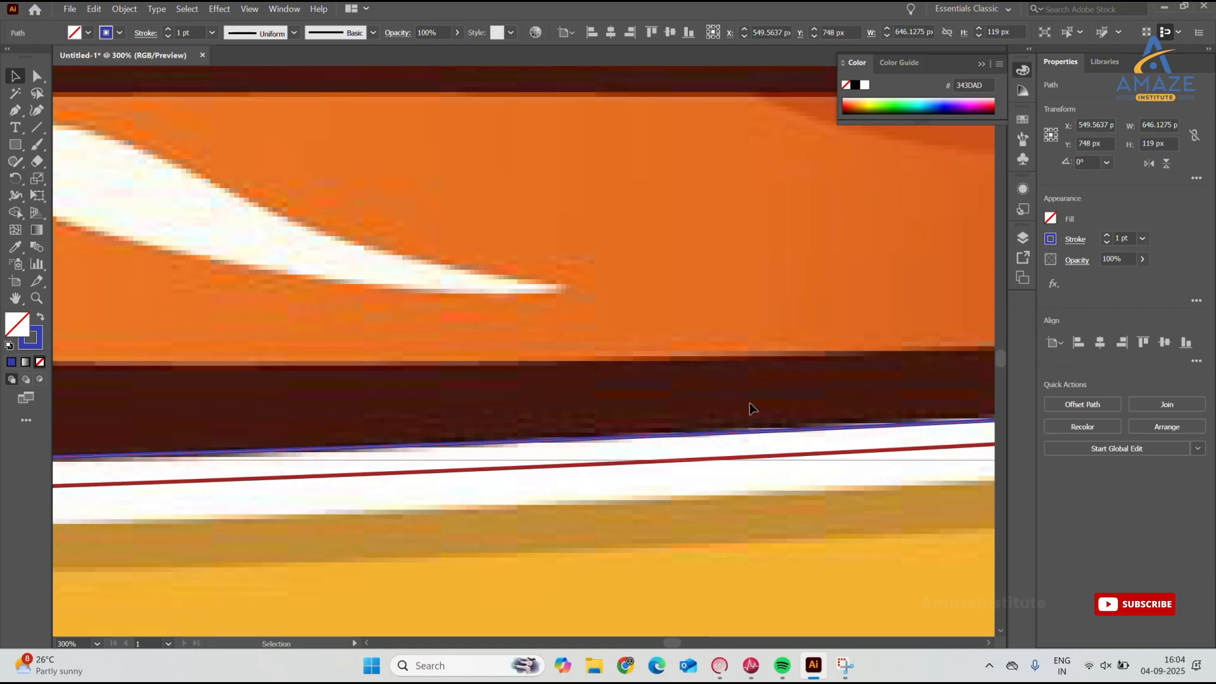
scroll(575, 400, "down", 6, "alt")
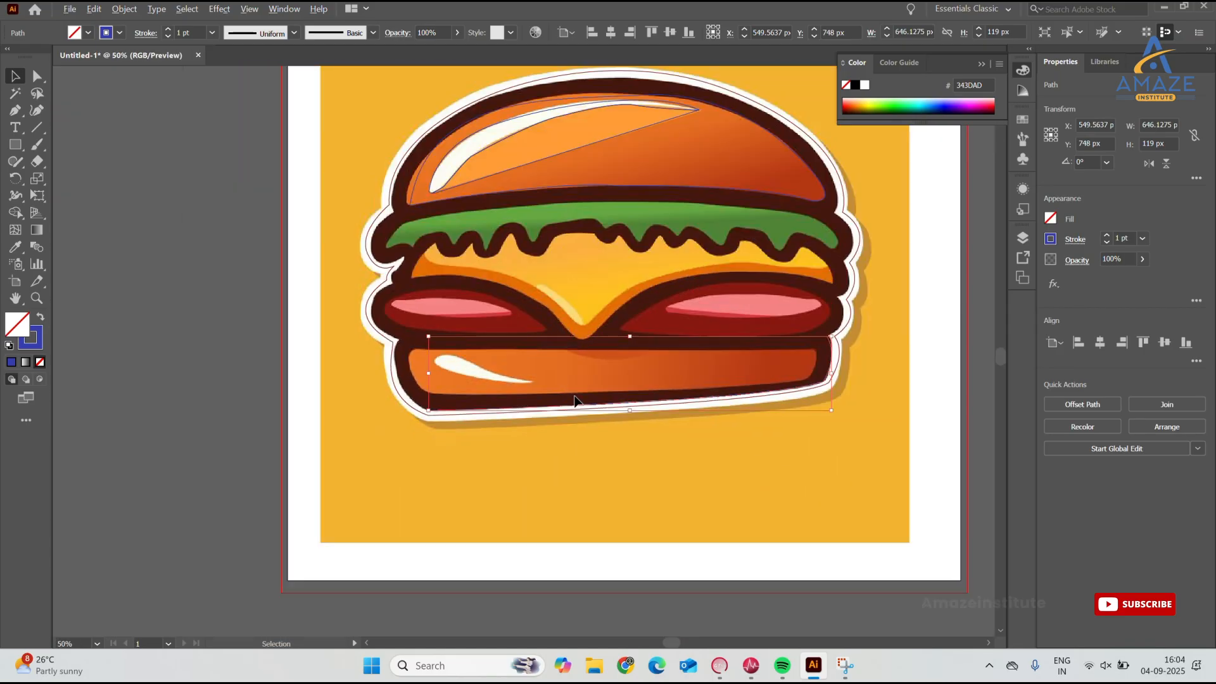